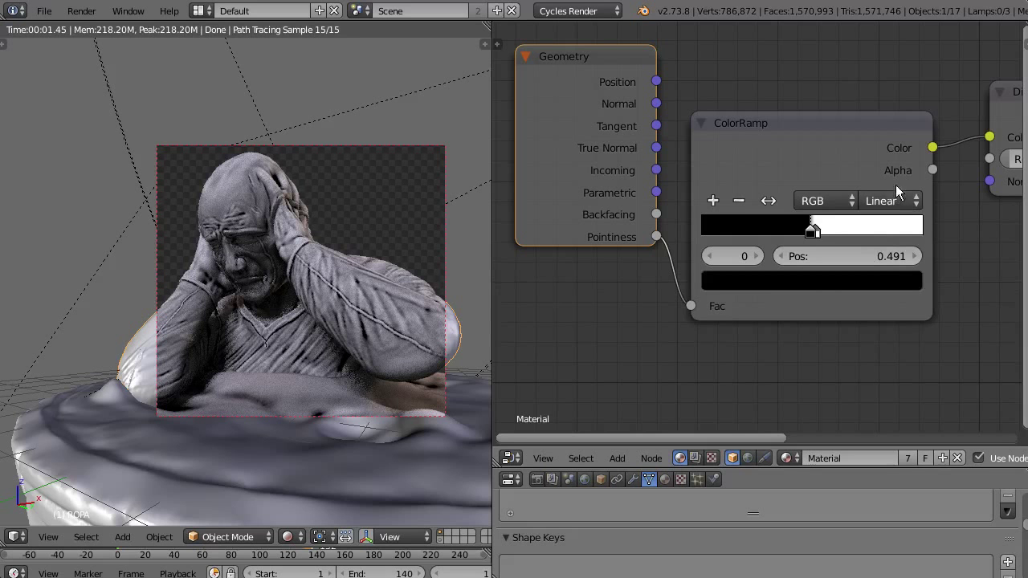
Step: Widen the ColorRamp transition by moving the white stop slightly away and the black stop to position 0.445
{"action": "middle_click_drag", "start_coordinate": [626, 298], "coordinate": [686, 172]}
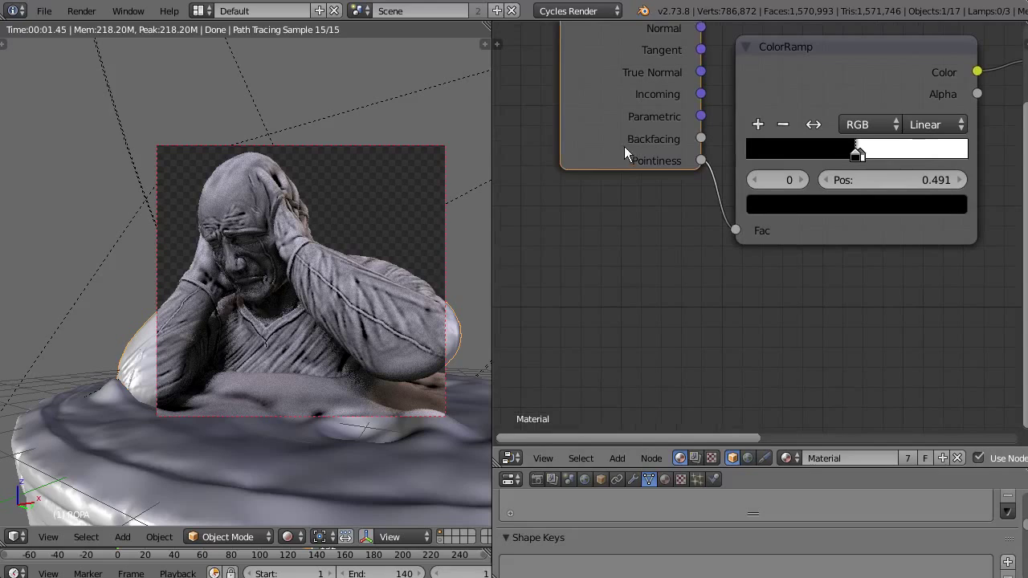
{"action": "middle_click_drag", "start_coordinate": [635, 193], "coordinate": [597, 285]}
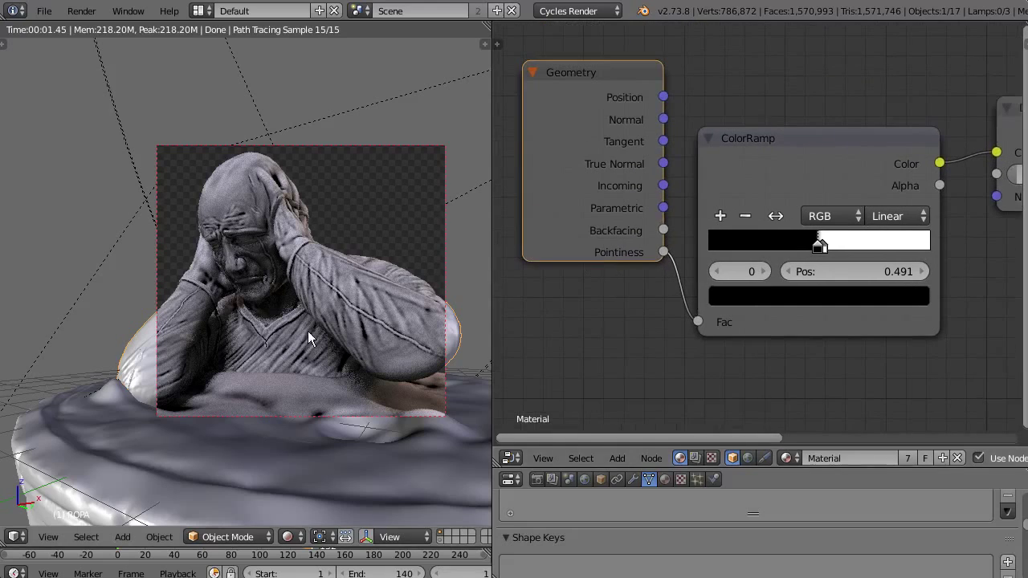
{"action": "mouse_move", "coordinate": [308, 331]}
{"action": "middle_mouse_down"}
{"action": "mouse_move", "coordinate": [301, 340]}
{"action": "mouse_move", "coordinate": [313, 343]}
{"action": "middle_mouse_up"}
{"action": "scroll", "coordinate": [622, 233], "scroll_direction": "up", "scroll_amount": 3}
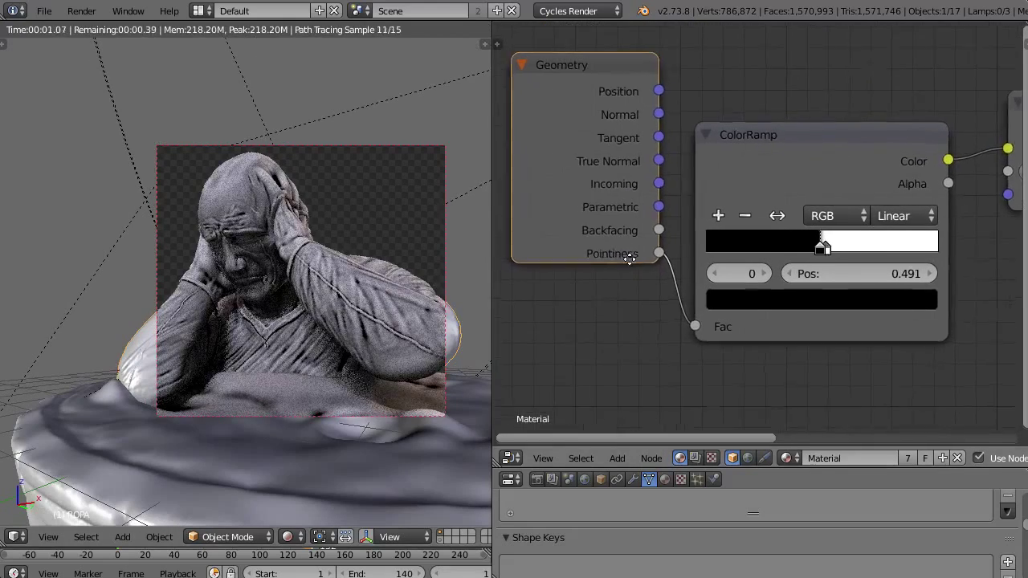
{"action": "scroll", "coordinate": [618, 233], "scroll_direction": "up", "scroll_amount": 3}
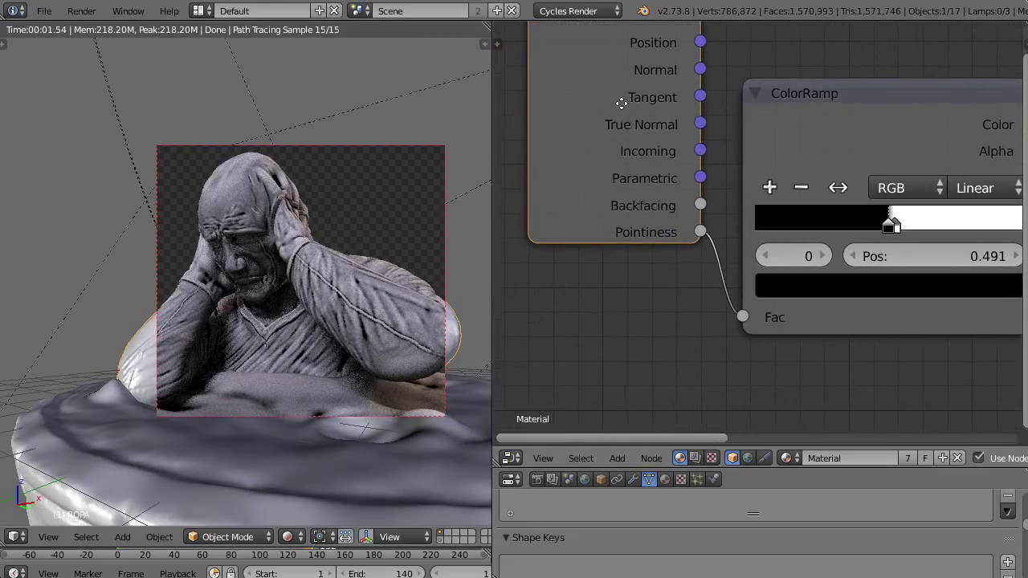
{"action": "scroll", "coordinate": [659, 212], "scroll_direction": "down", "scroll_amount": 4}
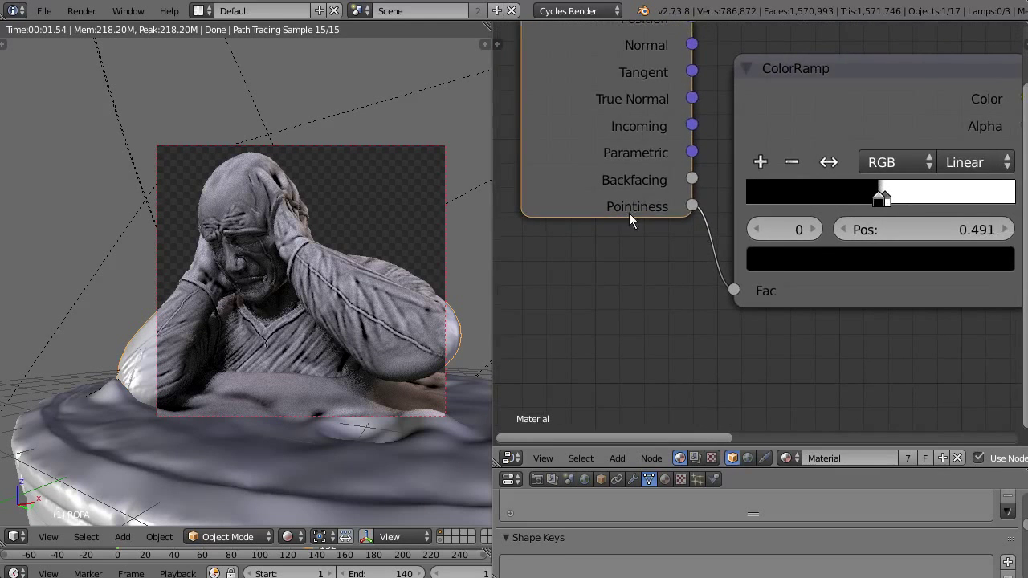
{"action": "middle_click_drag", "start_coordinate": [599, 273], "coordinate": [654, 236]}
{"action": "left_click", "coordinate": [937, 160]}
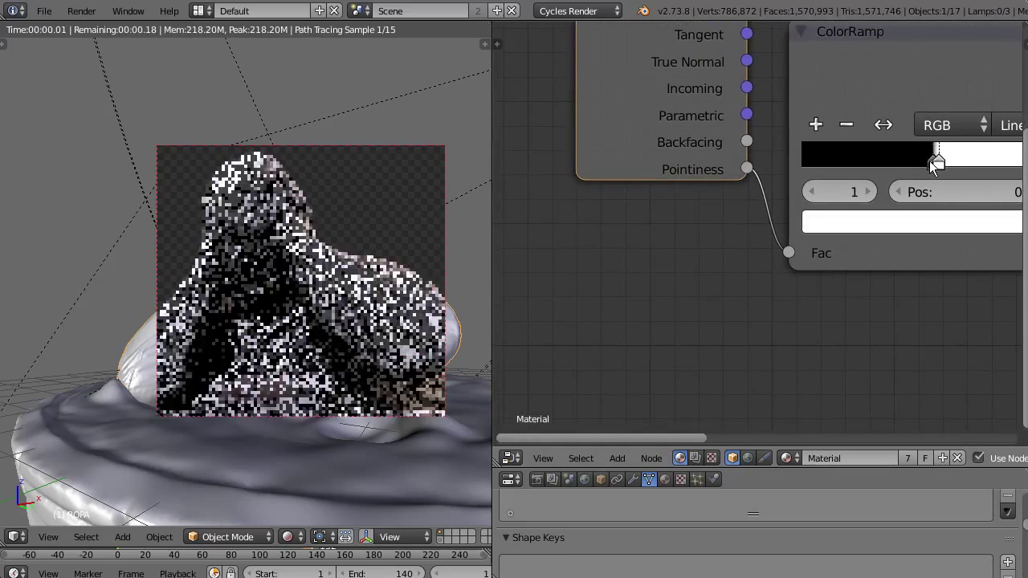
{"action": "left_click_drag", "start_coordinate": [932, 163], "coordinate": [945, 161]}
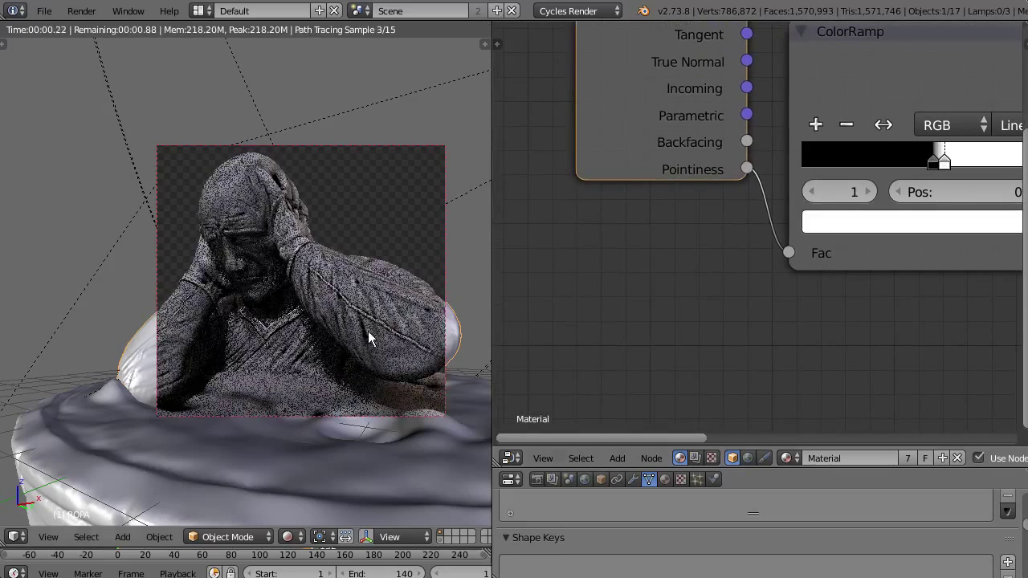
{"action": "middle_click_drag", "start_coordinate": [369, 332], "coordinate": [388, 310], "text": "ctrl"}
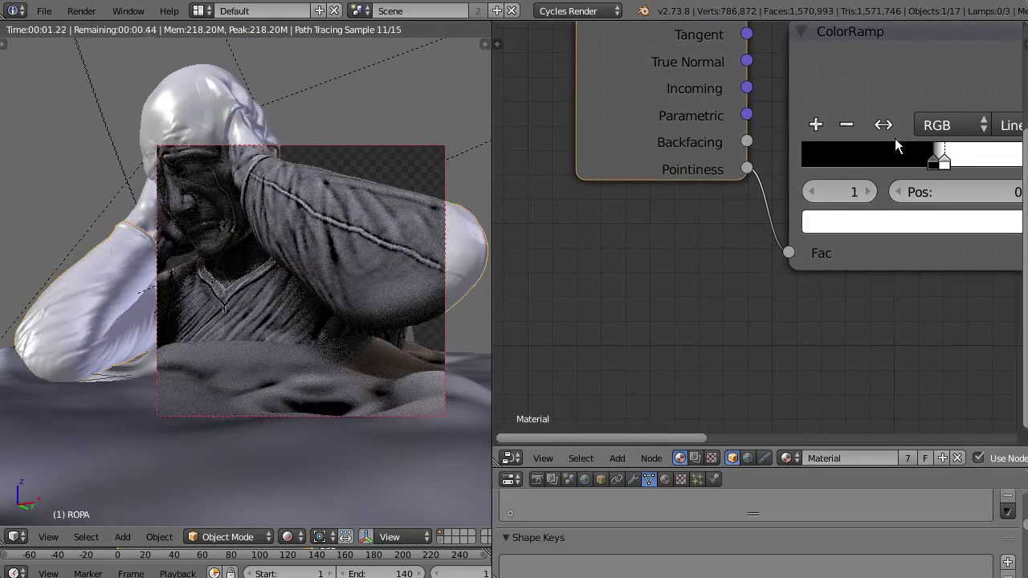
{"action": "left_click_drag", "start_coordinate": [933, 160], "coordinate": [921, 163]}
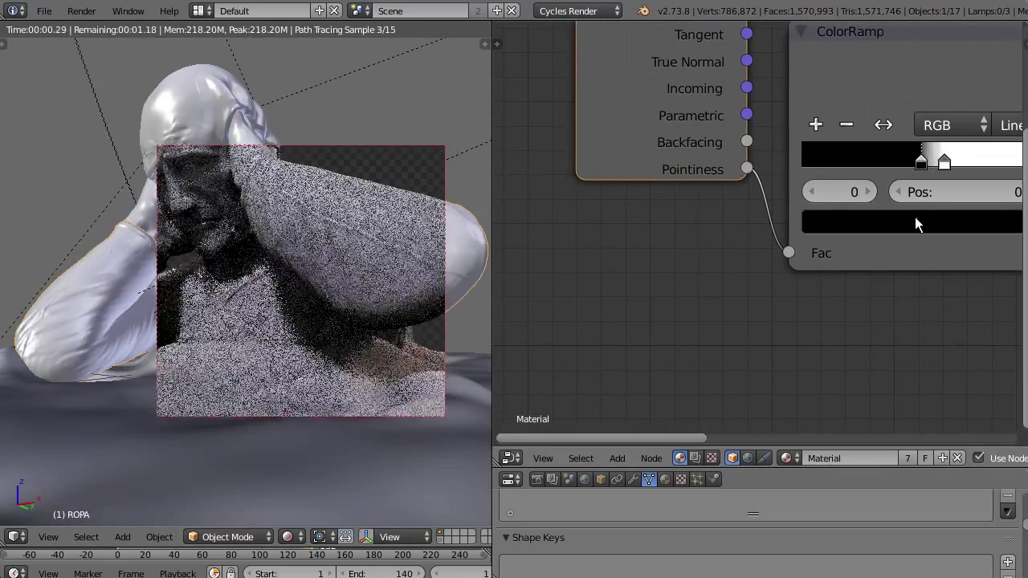
Step: Mute and unmute the ColorRamp node, and bring its stops close together again with the white stop at 0.518
{"action": "left_click", "coordinate": [882, 66]}
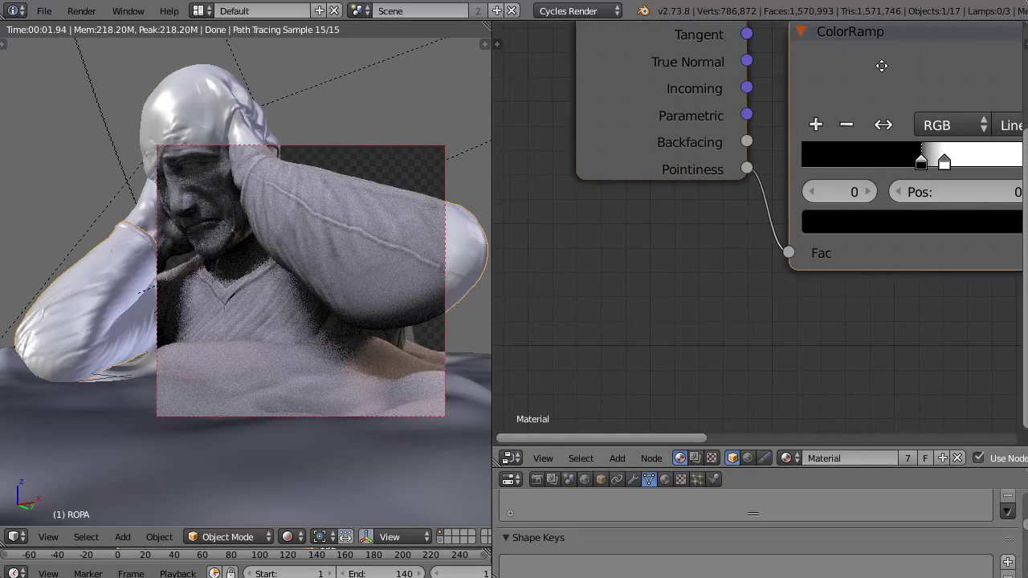
{"action": "middle_click_drag", "start_coordinate": [882, 66], "coordinate": [793, 95]}
{"action": "key", "text": "m"}
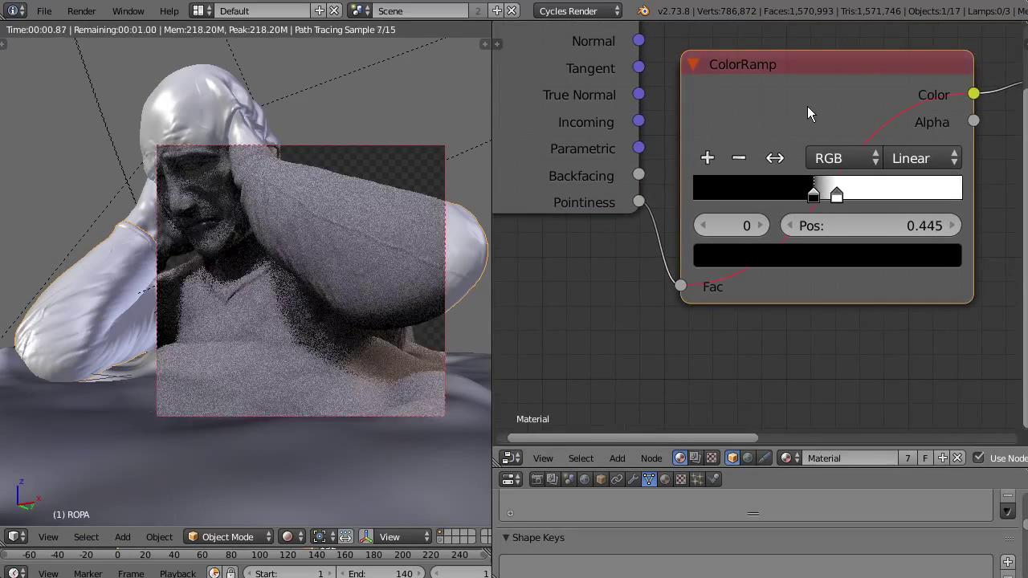
{"action": "key", "text": "m"}
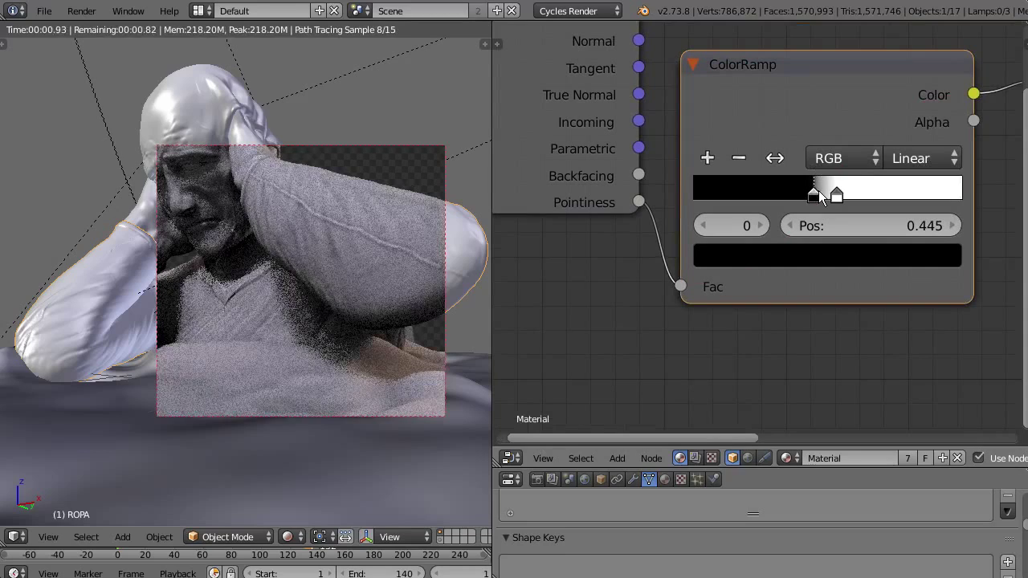
{"action": "left_click_drag", "start_coordinate": [818, 196], "coordinate": [829, 217]}
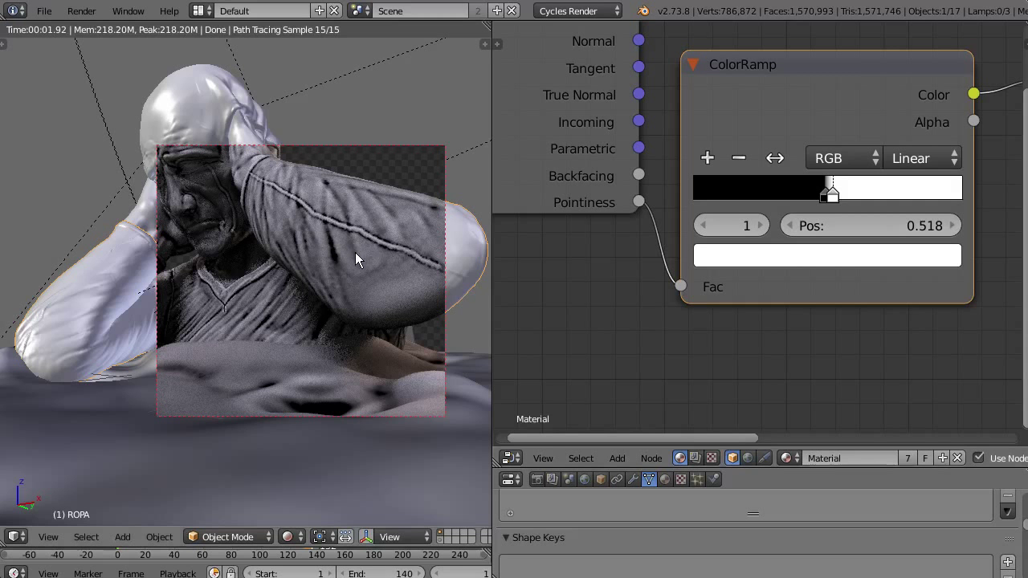
Step: Sketch a jagged surface profile with a tall peak and a V-shaped dip in the empty area below the Geometry node
{"action": "middle_click_drag", "start_coordinate": [642, 244], "coordinate": [778, 139]}
{"action": "middle_click_drag", "start_coordinate": [655, 238], "coordinate": [782, 194]}
{"action": "middle_click_drag", "start_coordinate": [710, 122], "coordinate": [695, 204]}
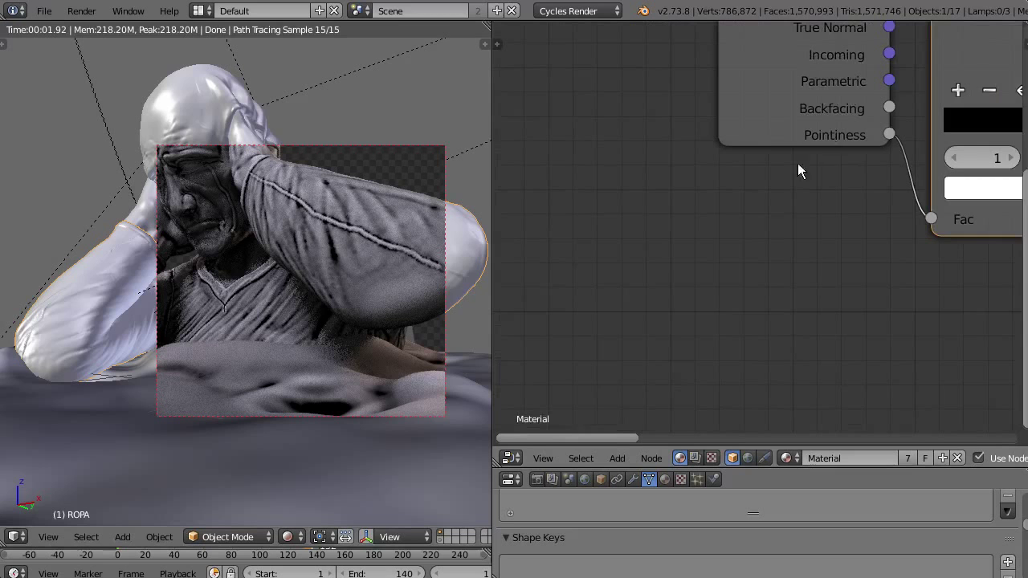
{"action": "middle_click_drag", "start_coordinate": [622, 232], "coordinate": [632, 135]}
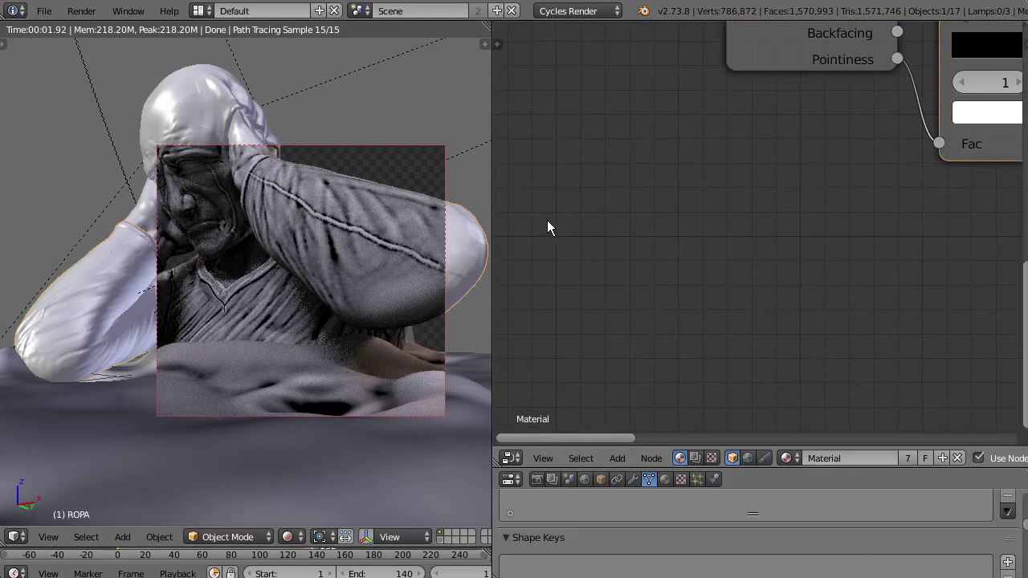
{"action": "mouse_move", "coordinate": [545, 255]}
{"action": "right_mouse_down", "text": "ctrl"}
{"action": "mouse_move", "coordinate": [585, 121]}
{"action": "mouse_move", "coordinate": [600, 137]}
{"action": "mouse_move", "coordinate": [595, 115]}
{"action": "mouse_move", "coordinate": [645, 211]}
{"action": "mouse_move", "coordinate": [643, 242]}
{"action": "mouse_move", "coordinate": [620, 238]}
{"action": "mouse_move", "coordinate": [689, 235]}
{"action": "mouse_move", "coordinate": [719, 283]}
{"action": "mouse_move", "coordinate": [744, 238]}
{"action": "mouse_move", "coordinate": [798, 230]}
{"action": "mouse_move", "coordinate": [819, 254]}
{"action": "mouse_move", "coordinate": [890, 268]}
{"action": "right_mouse_up", "text": "ctrl"}
{"action": "middle_click_drag", "start_coordinate": [613, 149], "coordinate": [619, 171]}
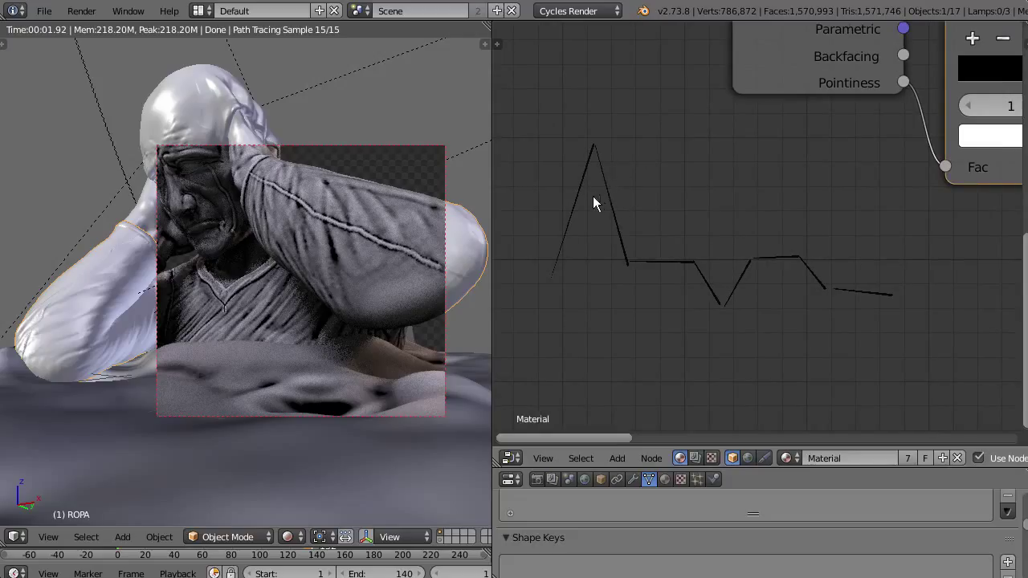
Step: Annotate the peak with angled lines, an arc and a vertical stroke, erase these marks and redraw the peak
{"action": "mouse_move", "coordinate": [593, 196]}
{"action": "right_mouse_down", "text": "ctrl"}
{"action": "mouse_move", "coordinate": [649, 131]}
{"action": "mouse_move", "coordinate": [592, 202]}
{"action": "mouse_move", "coordinate": [514, 125]}
{"action": "mouse_move", "coordinate": [550, 158]}
{"action": "mouse_move", "coordinate": [617, 119]}
{"action": "mouse_move", "coordinate": [624, 146]}
{"action": "mouse_move", "coordinate": [584, 67]}
{"action": "right_mouse_up", "text": "ctrl"}
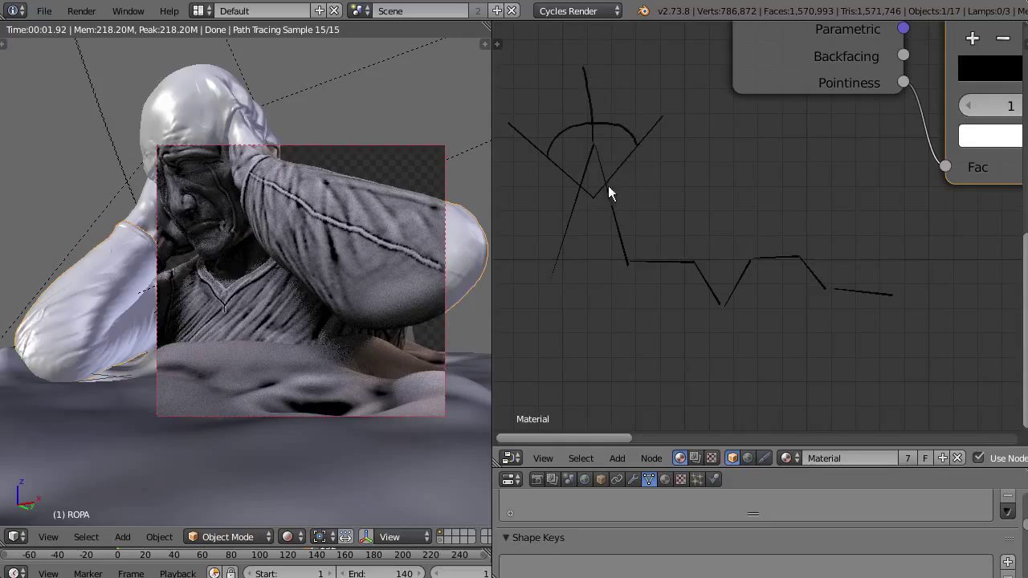
{"action": "mouse_move", "coordinate": [609, 172]}
{"action": "right_mouse_down"}
{"action": "mouse_move", "coordinate": [620, 163]}
{"action": "mouse_move", "coordinate": [602, 97]}
{"action": "mouse_move", "coordinate": [560, 151]}
{"action": "mouse_move", "coordinate": [570, 130]}
{"action": "right_mouse_up"}
{"action": "mouse_move", "coordinate": [629, 261]}
{"action": "left_mouse_down"}
{"action": "mouse_move", "coordinate": [592, 160]}
{"action": "mouse_move", "coordinate": [567, 169]}
{"action": "mouse_move", "coordinate": [546, 249]}
{"action": "left_mouse_up"}
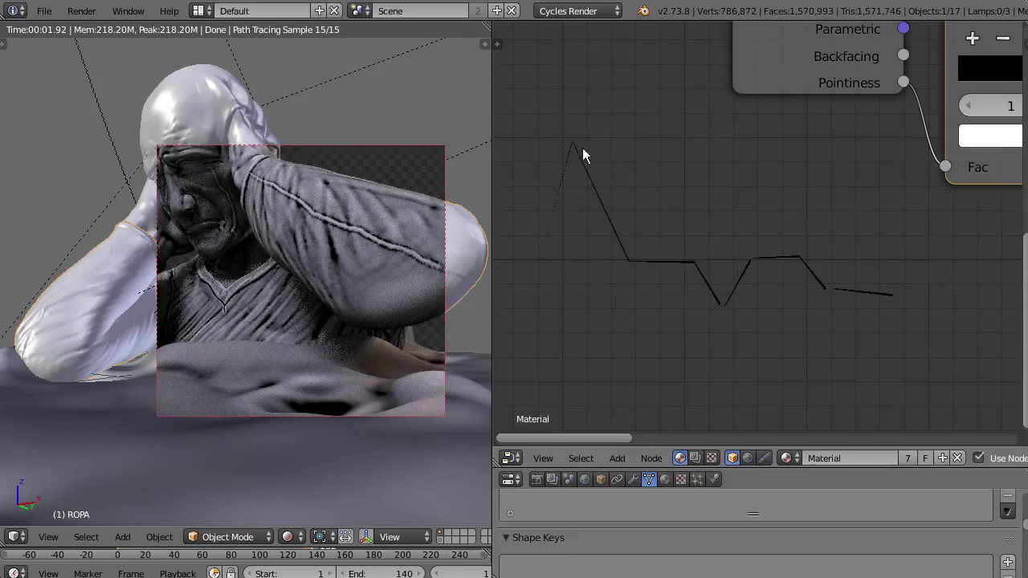
Step: Trace both slopes of the sketched peak with extra strokes and draw a wide arc around its tip
{"action": "left_click_drag", "start_coordinate": [576, 147], "coordinate": [544, 259]}
{"action": "mouse_move", "coordinate": [586, 176]}
{"action": "left_mouse_down"}
{"action": "mouse_move", "coordinate": [664, 255]}
{"action": "mouse_move", "coordinate": [637, 245]}
{"action": "left_mouse_up"}
{"action": "left_click_drag", "start_coordinate": [578, 177], "coordinate": [523, 260]}
{"action": "mouse_move", "coordinate": [540, 215]}
{"action": "left_mouse_down"}
{"action": "mouse_move", "coordinate": [544, 94]}
{"action": "mouse_move", "coordinate": [615, 174]}
{"action": "mouse_move", "coordinate": [603, 204]}
{"action": "left_mouse_up"}
{"action": "middle_click_drag", "start_coordinate": [617, 158], "coordinate": [662, 169]}
{"action": "left_click_drag", "start_coordinate": [622, 176], "coordinate": [583, 263]}
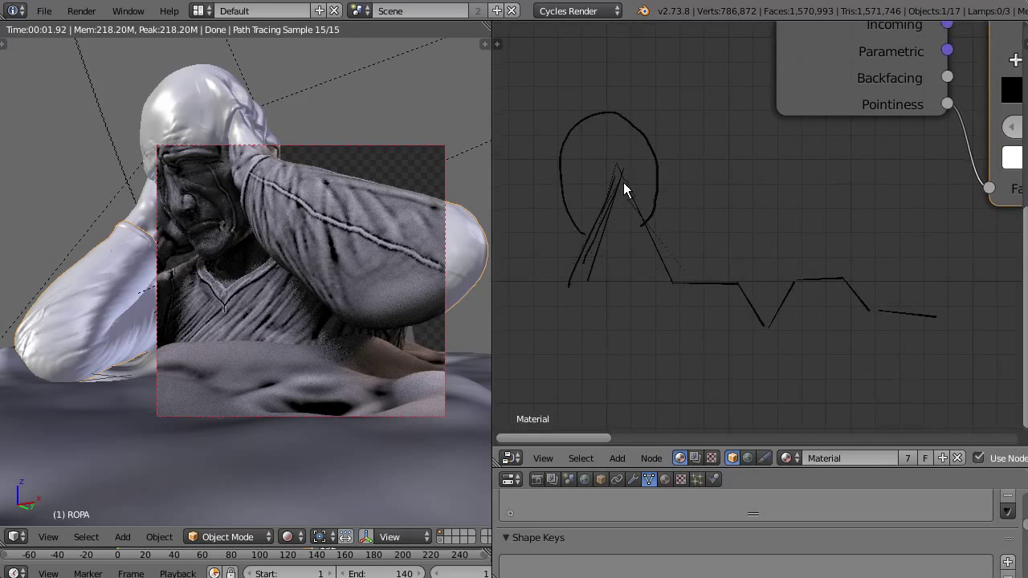
{"action": "left_click_drag", "start_coordinate": [625, 188], "coordinate": [699, 277]}
Step: Draw an upward arrow above the arc and a small upward arrow at the peak's tip
{"action": "mouse_move", "coordinate": [609, 90]}
{"action": "left_mouse_down"}
{"action": "mouse_move", "coordinate": [606, 46]}
{"action": "mouse_move", "coordinate": [615, 69]}
{"action": "left_mouse_up"}
{"action": "middle_click_drag", "start_coordinate": [631, 140], "coordinate": [636, 152]}
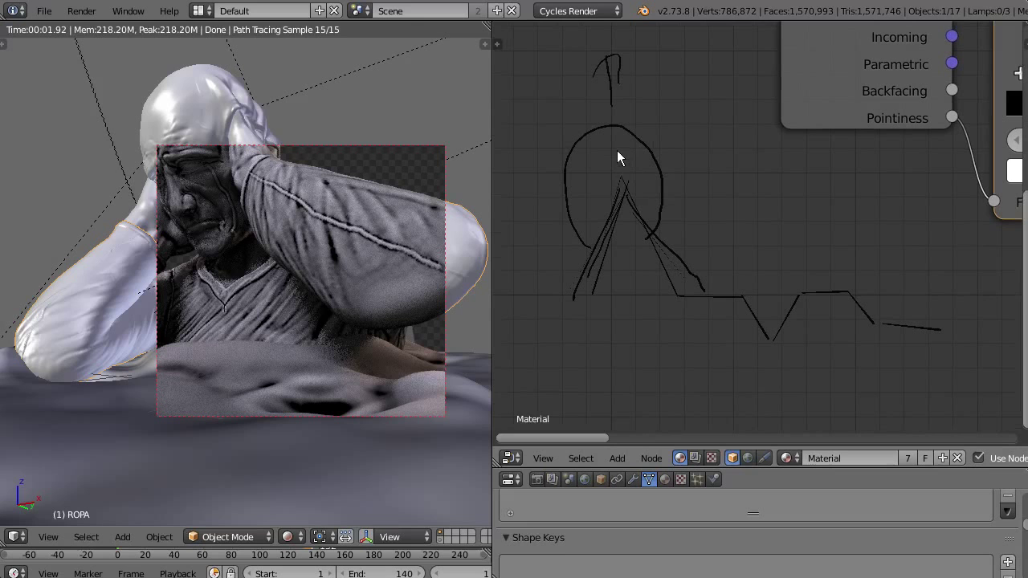
{"action": "left_click_drag", "start_coordinate": [624, 146], "coordinate": [620, 169]}
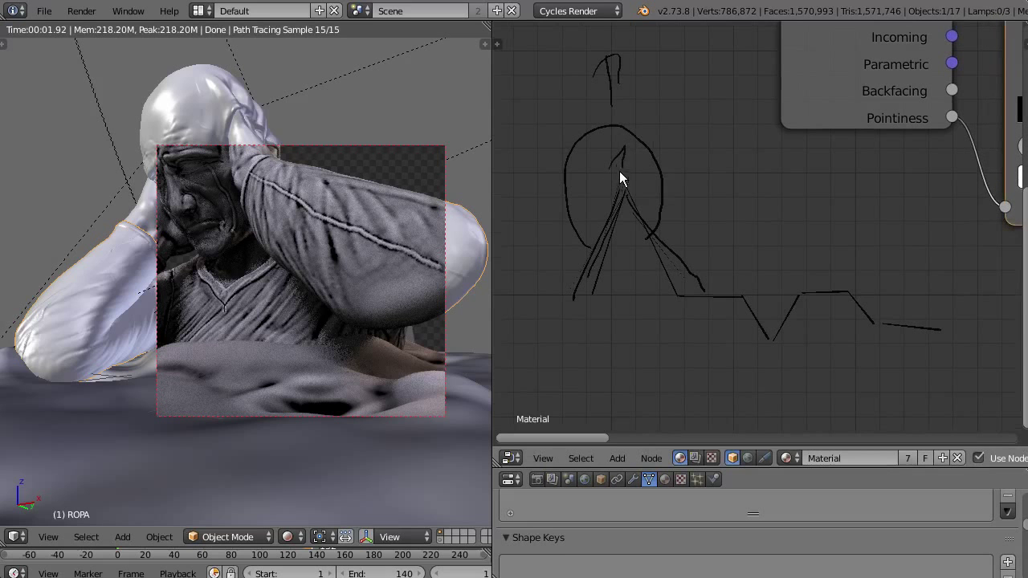
Step: Mark the sketched dip with a narrow V, a small angle arc and a vertical stroke
{"action": "middle_click_drag", "start_coordinate": [731, 174], "coordinate": [668, 128]}
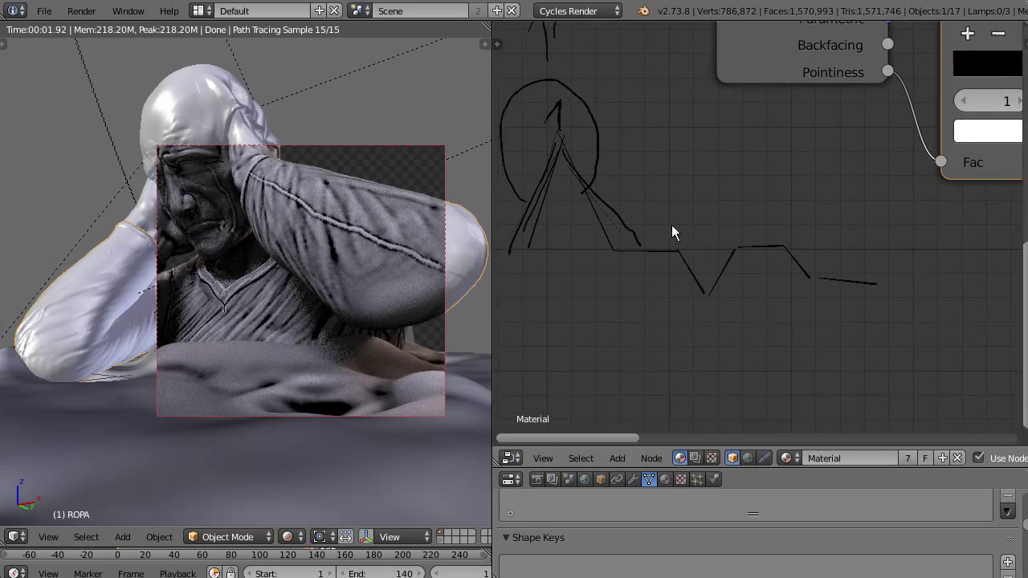
{"action": "mouse_move", "coordinate": [673, 227]}
{"action": "left_mouse_down"}
{"action": "mouse_move", "coordinate": [706, 290]}
{"action": "mouse_move", "coordinate": [729, 225]}
{"action": "mouse_move", "coordinate": [702, 245]}
{"action": "left_mouse_up"}
{"action": "middle_click_drag", "start_coordinate": [709, 213], "coordinate": [714, 227]}
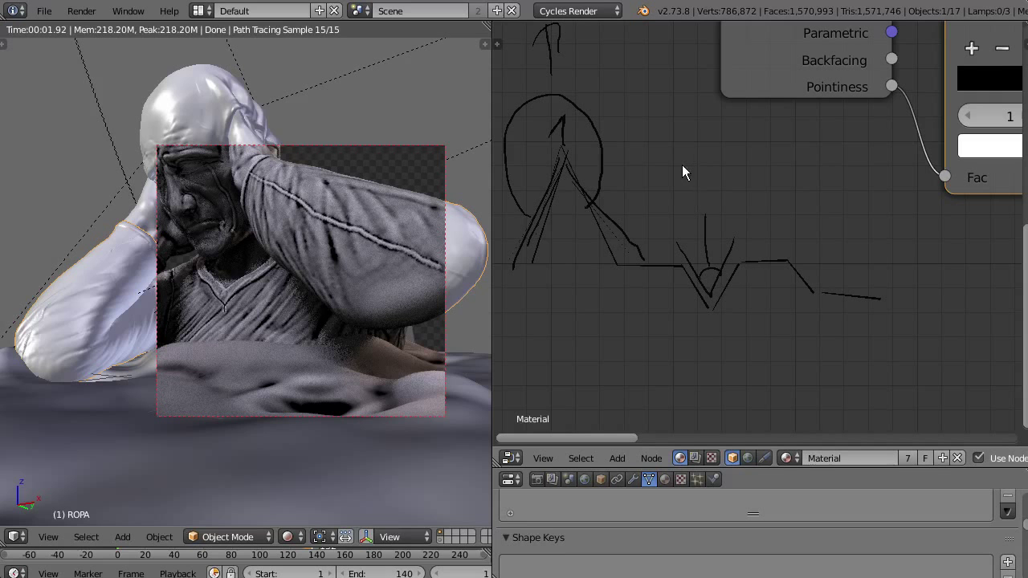
Step: Draw an arrow from the sketched dip up to the Geometry node's Pointiness output
{"action": "middle_click_drag", "start_coordinate": [873, 107], "coordinate": [545, 248]}
{"action": "middle_click_drag", "start_coordinate": [677, 215], "coordinate": [856, 81]}
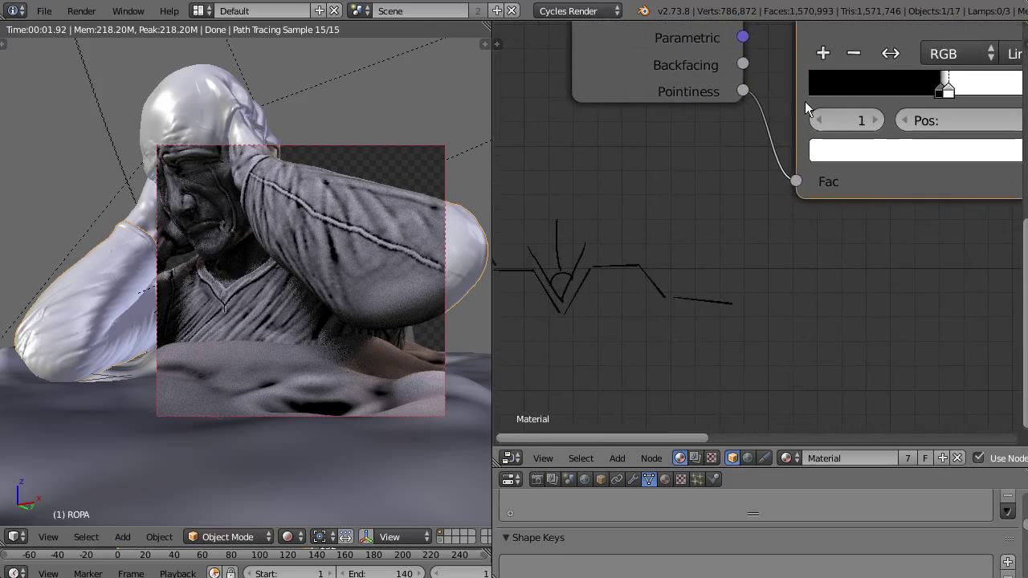
{"action": "mouse_move", "coordinate": [684, 171]}
{"action": "middle_mouse_down"}
{"action": "mouse_move", "coordinate": [661, 220]}
{"action": "mouse_move", "coordinate": [610, 242]}
{"action": "middle_mouse_up"}
{"action": "mouse_move", "coordinate": [768, 153]}
{"action": "middle_mouse_down"}
{"action": "mouse_move", "coordinate": [691, 186]}
{"action": "mouse_move", "coordinate": [661, 224]}
{"action": "middle_mouse_up"}
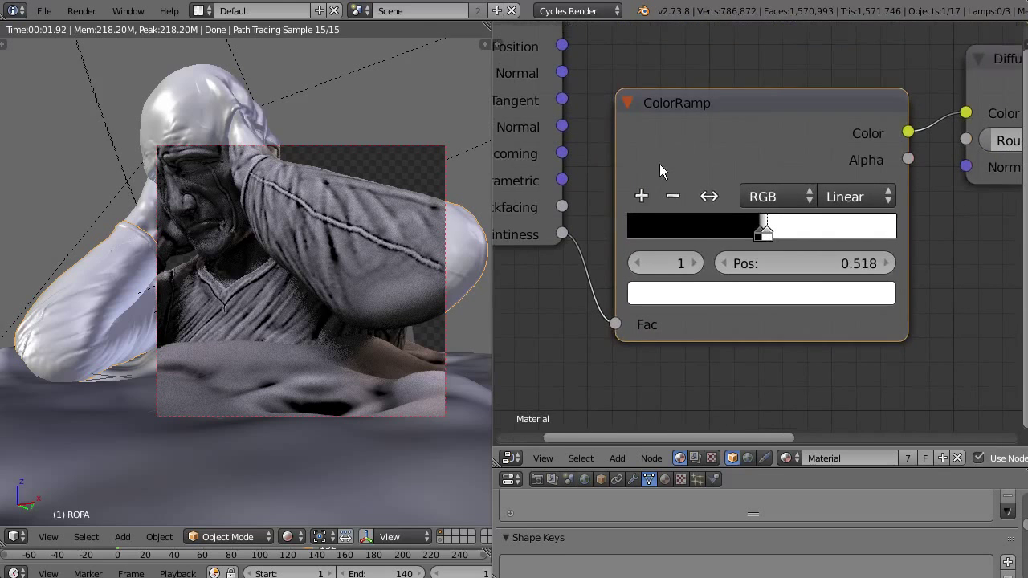
{"action": "mouse_move", "coordinate": [660, 172]}
{"action": "middle_mouse_down"}
{"action": "mouse_move", "coordinate": [714, 120]}
{"action": "mouse_move", "coordinate": [819, 72]}
{"action": "middle_mouse_up"}
{"action": "middle_click_drag", "start_coordinate": [564, 358], "coordinate": [596, 348]}
{"action": "mouse_move", "coordinate": [603, 306]}
{"action": "left_mouse_down"}
{"action": "mouse_move", "coordinate": [763, 165]}
{"action": "mouse_move", "coordinate": [763, 188]}
{"action": "left_mouse_up"}
Step: Draw a long curved arrow from the peak over the nodes to the gap between the ColorRamp and Diffuse BSDF nodes
{"action": "mouse_move", "coordinate": [613, 229]}
{"action": "middle_mouse_down"}
{"action": "mouse_move", "coordinate": [764, 184]}
{"action": "mouse_move", "coordinate": [736, 255]}
{"action": "middle_mouse_up"}
{"action": "scroll", "coordinate": [729, 257], "scroll_direction": "down", "scroll_amount": 3}
{"action": "middle_click_drag", "start_coordinate": [724, 258], "coordinate": [557, 310]}
{"action": "scroll", "coordinate": [653, 266], "scroll_direction": "down", "scroll_amount": 1}
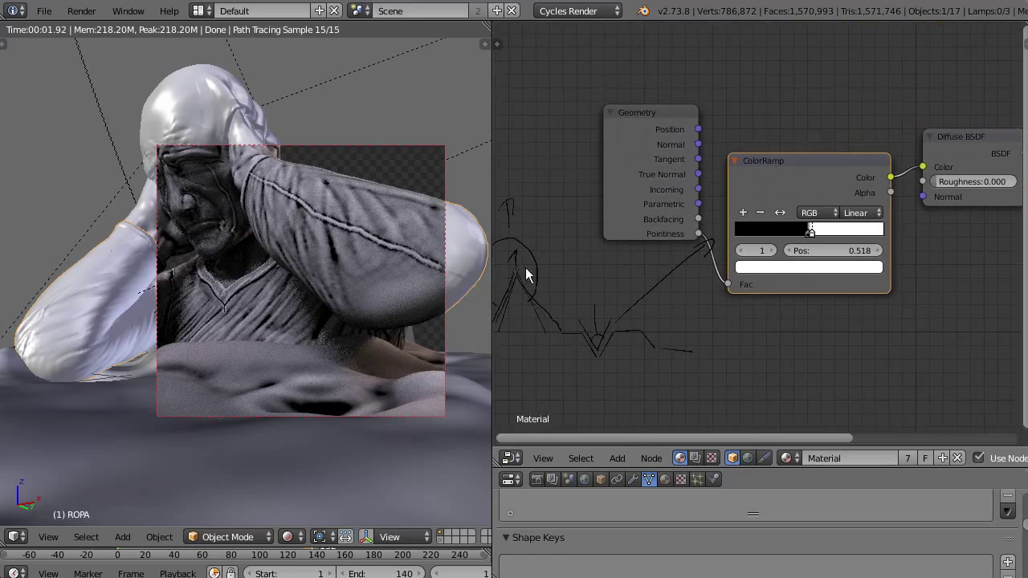
{"action": "mouse_move", "coordinate": [524, 268]}
{"action": "left_mouse_down"}
{"action": "mouse_move", "coordinate": [599, 83]}
{"action": "mouse_move", "coordinate": [831, 74]}
{"action": "mouse_move", "coordinate": [900, 131]}
{"action": "mouse_move", "coordinate": [912, 205]}
{"action": "mouse_move", "coordinate": [895, 226]}
{"action": "mouse_move", "coordinate": [911, 227]}
{"action": "mouse_move", "coordinate": [904, 206]}
{"action": "mouse_move", "coordinate": [893, 221]}
{"action": "left_mouse_up"}
Step: Spread the ColorRamp stops apart, with the black stop at the start of the ramp and the white stop at 0.868
{"action": "middle_click_drag", "start_coordinate": [867, 197], "coordinate": [692, 203]}
{"action": "scroll", "coordinate": [692, 203], "scroll_direction": "up", "scroll_amount": 1}
{"action": "middle_click_drag", "start_coordinate": [740, 181], "coordinate": [870, 139]}
{"action": "scroll", "coordinate": [869, 138], "scroll_direction": "up", "scroll_amount": 2}
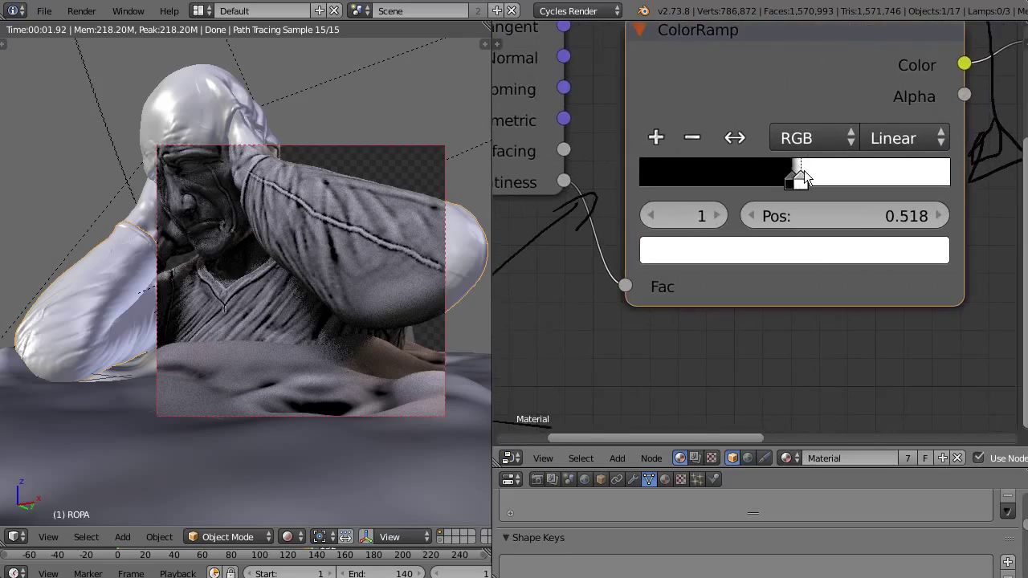
{"action": "left_click_drag", "start_coordinate": [774, 180], "coordinate": [623, 199]}
{"action": "left_click_drag", "start_coordinate": [799, 177], "coordinate": [788, 268]}
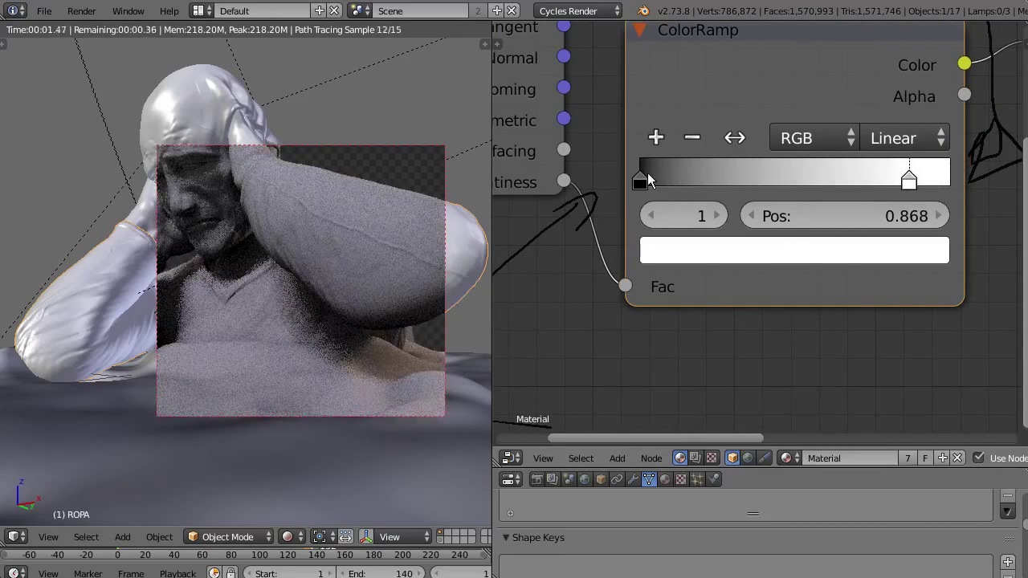
Step: Narrow the ColorRamp transition around the middle by moving the black stop inward and the white stop to 0.523
{"action": "left_click_drag", "start_coordinate": [646, 181], "coordinate": [766, 175]}
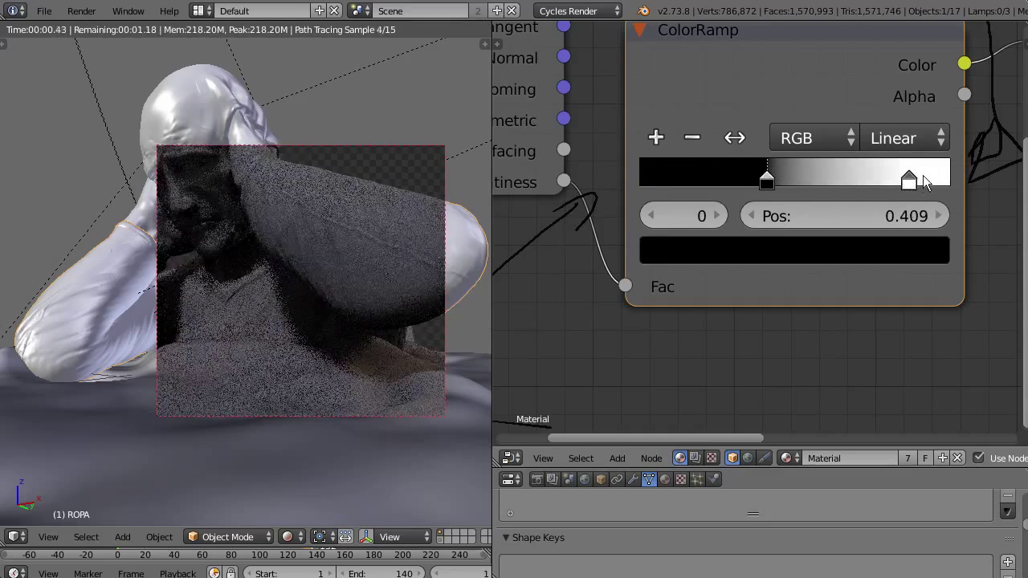
{"action": "left_click_drag", "start_coordinate": [909, 177], "coordinate": [803, 172]}
{"action": "left_click_drag", "start_coordinate": [819, 172], "coordinate": [799, 179]}
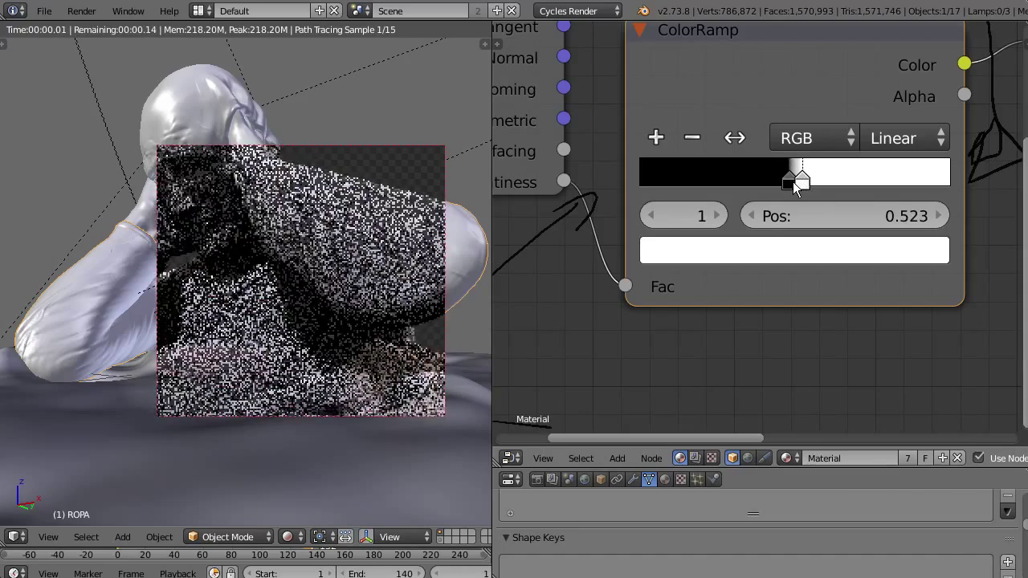
Step: Place the ColorRamp's black stop at 0.495 and change its colour to dark red
{"action": "left_click", "coordinate": [794, 177]}
{"action": "left_click", "coordinate": [792, 245]}
{"action": "left_click", "coordinate": [814, 326]}
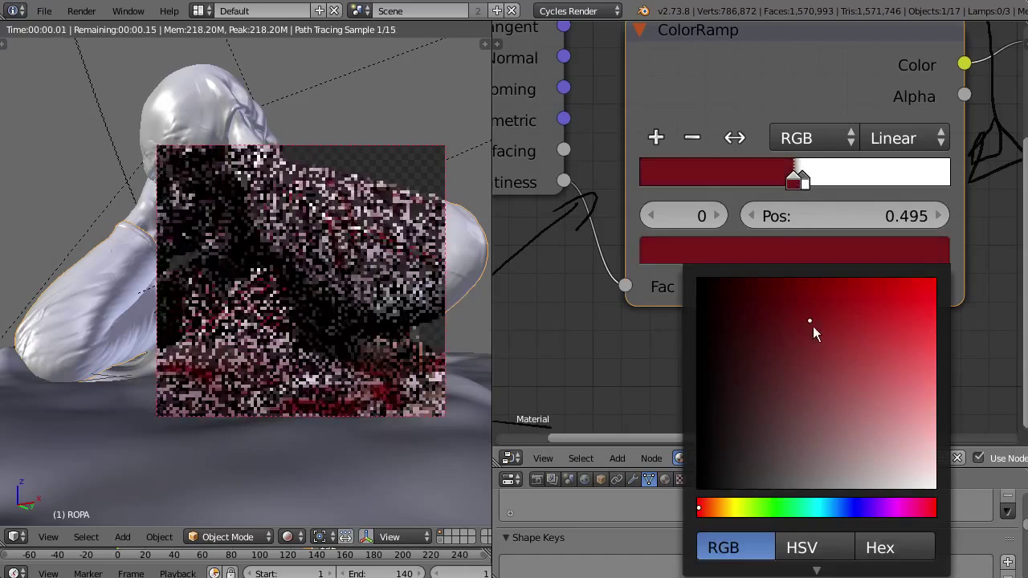
Step: Delete the ColorRamp and Geometry nodes from the material, leaving the Diffuse BSDF
{"action": "scroll", "coordinate": [701, 217], "scroll_direction": "down", "scroll_amount": 4}
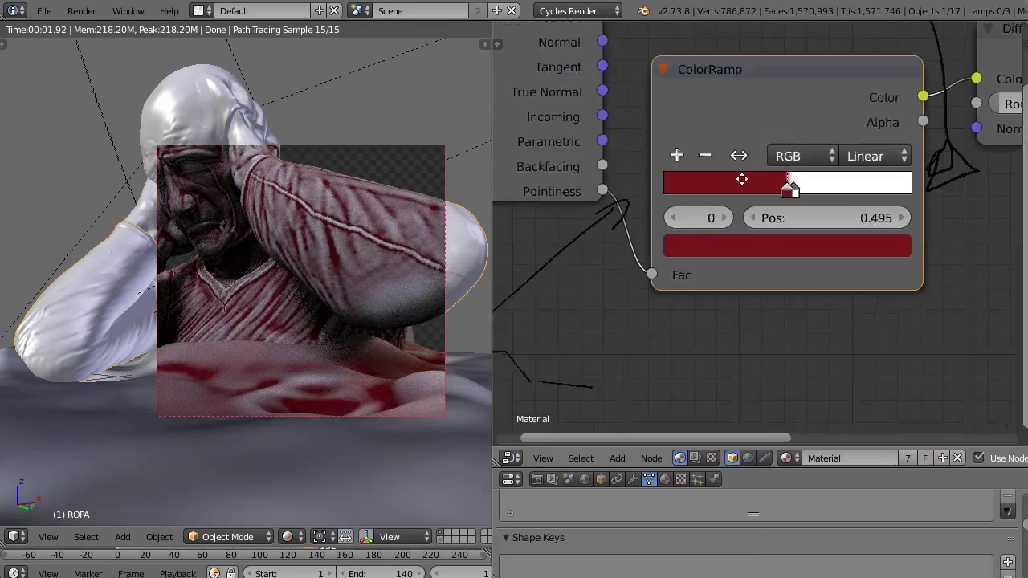
{"action": "scroll", "coordinate": [711, 220], "scroll_direction": "down", "scroll_amount": 1}
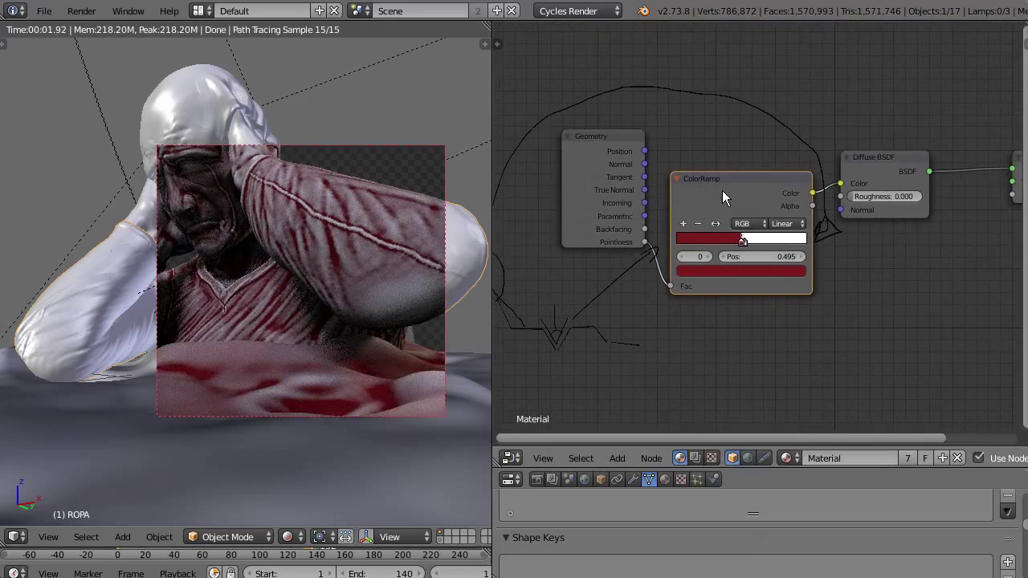
{"action": "key", "text": "x"}
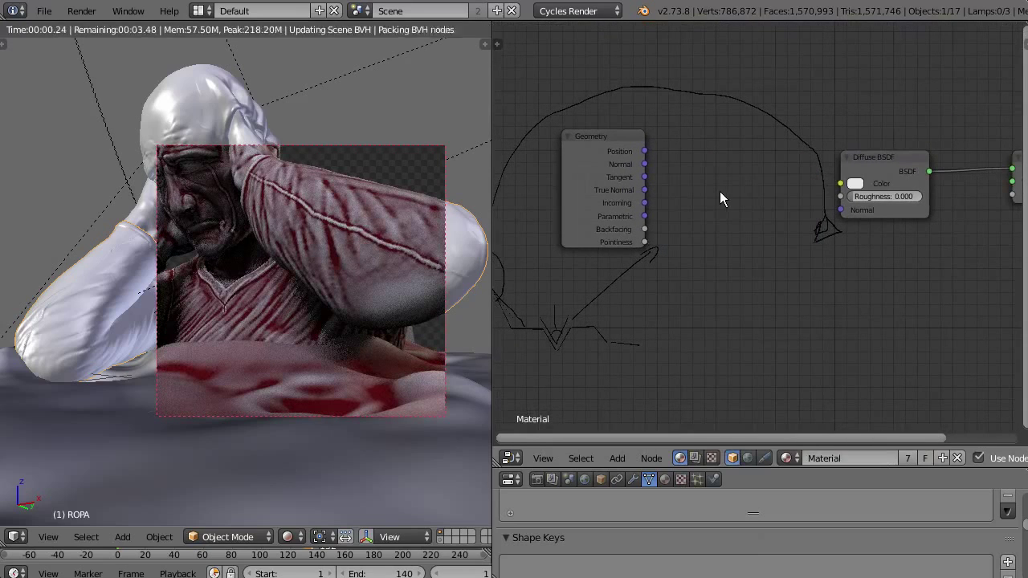
{"action": "left_click", "coordinate": [614, 170]}
{"action": "key", "text": "x"}
{"action": "scroll", "coordinate": [682, 202], "scroll_direction": "up", "scroll_amount": 5}
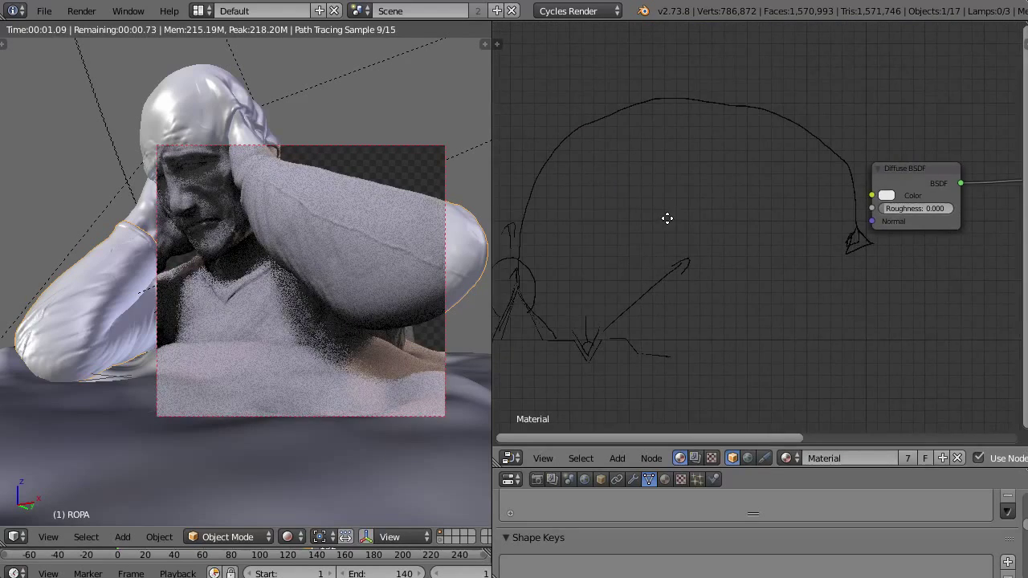
Step: Add a Geometry node to the material and link its Pointiness output to the Diffuse BSDF's Color input
{"action": "key", "text": "shift+a"}
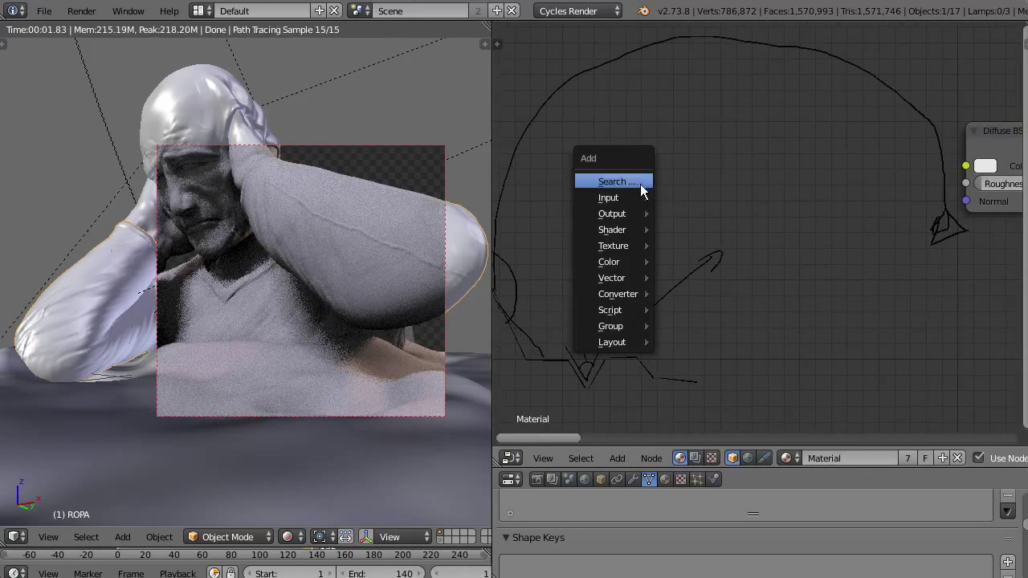
{"action": "mouse_move", "coordinate": [630, 198]}
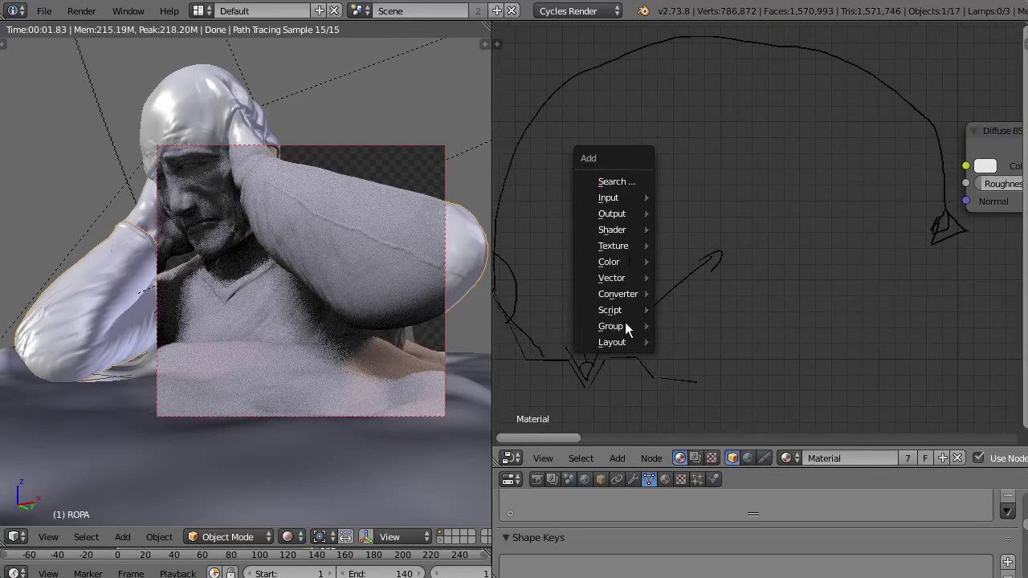
{"action": "left_click", "coordinate": [626, 458]}
{"action": "mouse_move", "coordinate": [650, 422]}
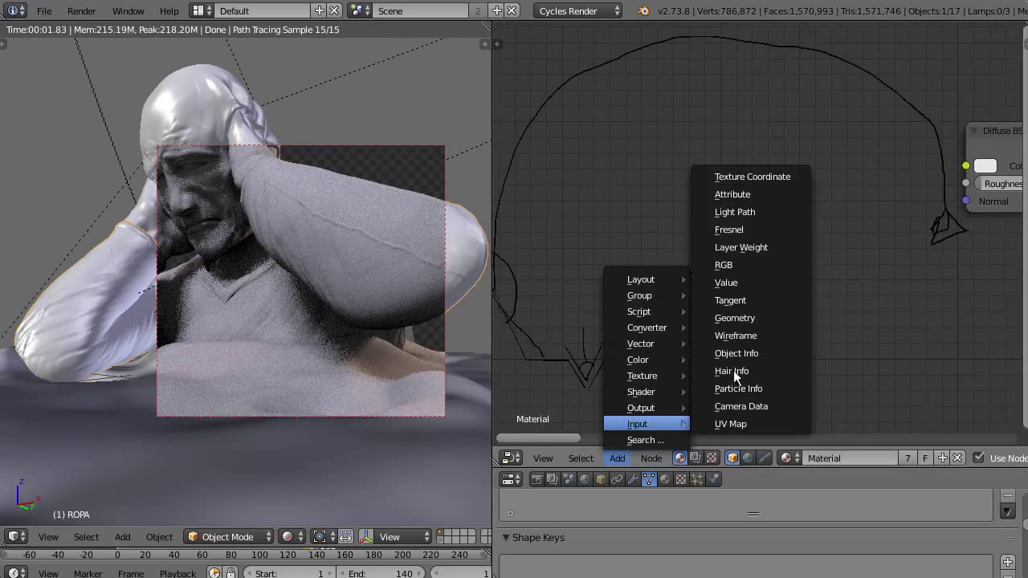
{"action": "left_click", "coordinate": [735, 318]}
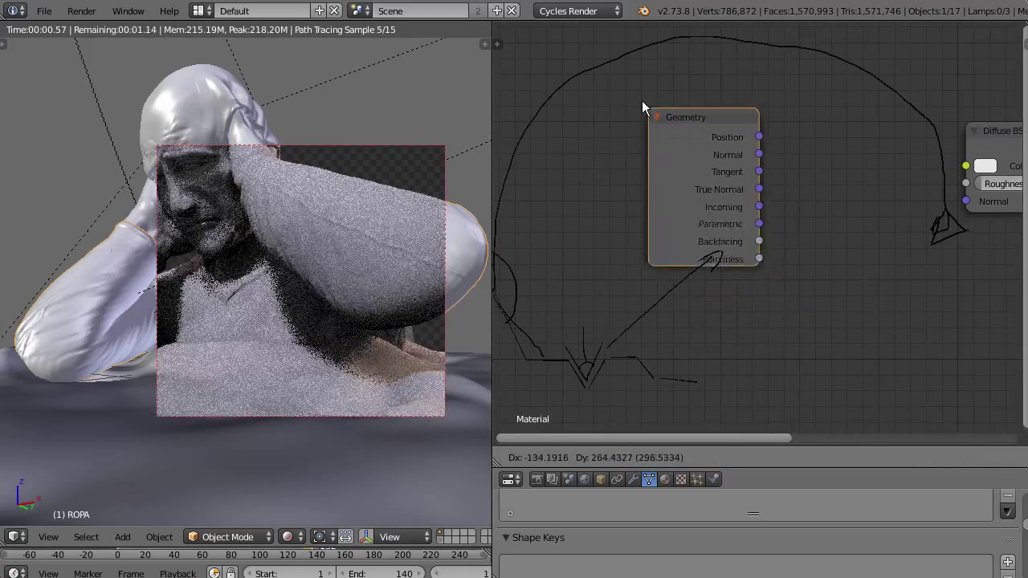
{"action": "left_click", "coordinate": [567, 55]}
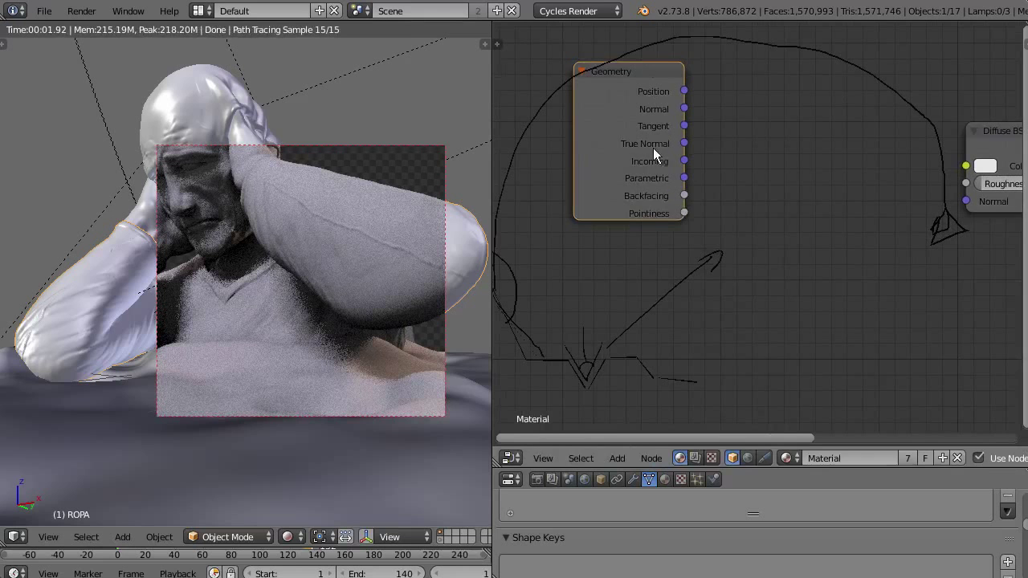
{"action": "left_click_drag", "start_coordinate": [653, 148], "coordinate": [647, 124]}
{"action": "left_click_drag", "start_coordinate": [678, 189], "coordinate": [955, 165]}
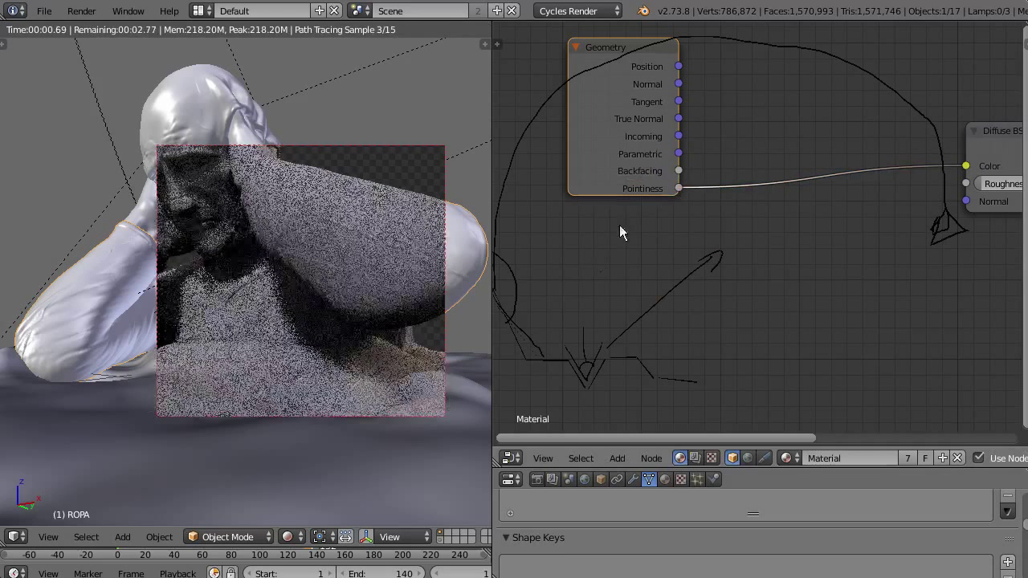
Step: Insert a ColorRamp node into the link between the Geometry node's Pointiness and the Diffuse BSDF's Color
{"action": "key", "text": "shift+a"}
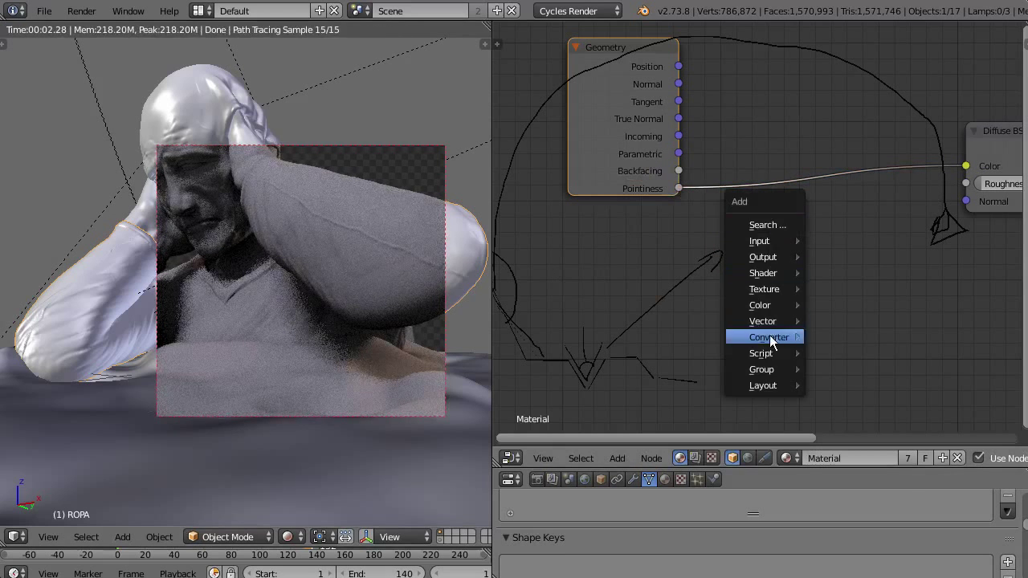
{"action": "mouse_move", "coordinate": [771, 337]}
{"action": "left_click", "coordinate": [858, 356]}
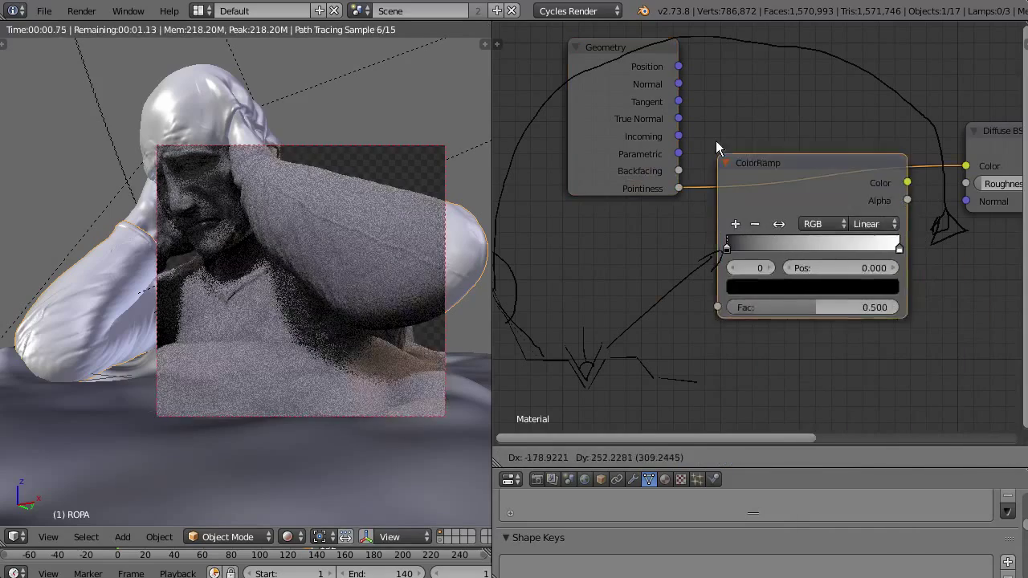
{"action": "left_click", "coordinate": [706, 127]}
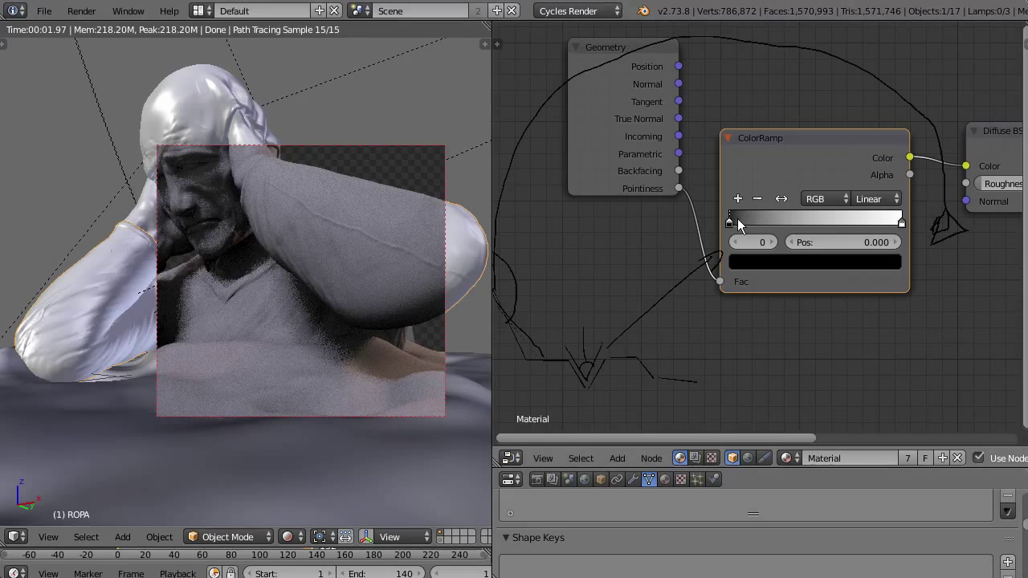
Step: Bring the ColorRamp stops close together near the middle, with the black stop at 0.486 and the white stop just after it
{"action": "left_click_drag", "start_coordinate": [737, 219], "coordinate": [817, 222]}
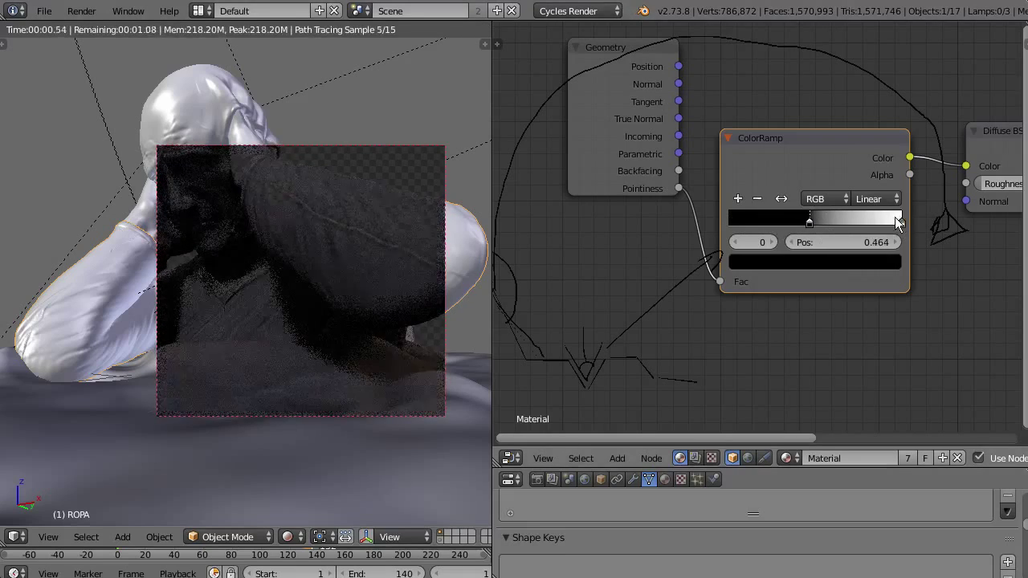
{"action": "left_click_drag", "start_coordinate": [898, 220], "coordinate": [818, 206]}
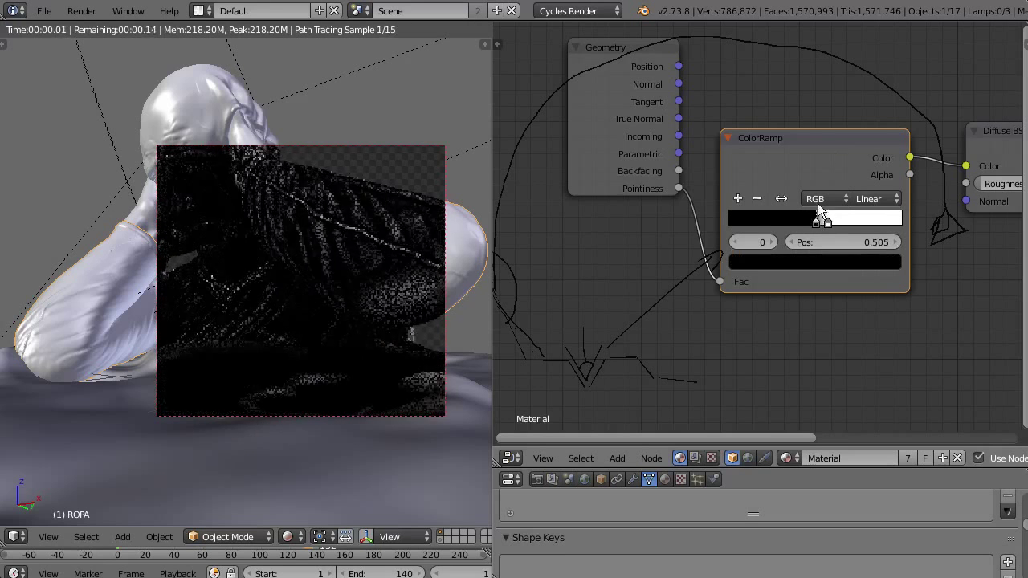
{"action": "middle_click_drag", "start_coordinate": [766, 118], "coordinate": [628, 131]}
{"action": "middle_click_drag", "start_coordinate": [628, 131], "coordinate": [683, 240], "text": "ctrl"}
{"action": "mouse_move", "coordinate": [685, 234]}
{"action": "left_mouse_down"}
{"action": "mouse_move", "coordinate": [698, 233]}
{"action": "mouse_move", "coordinate": [683, 232]}
{"action": "left_mouse_up"}
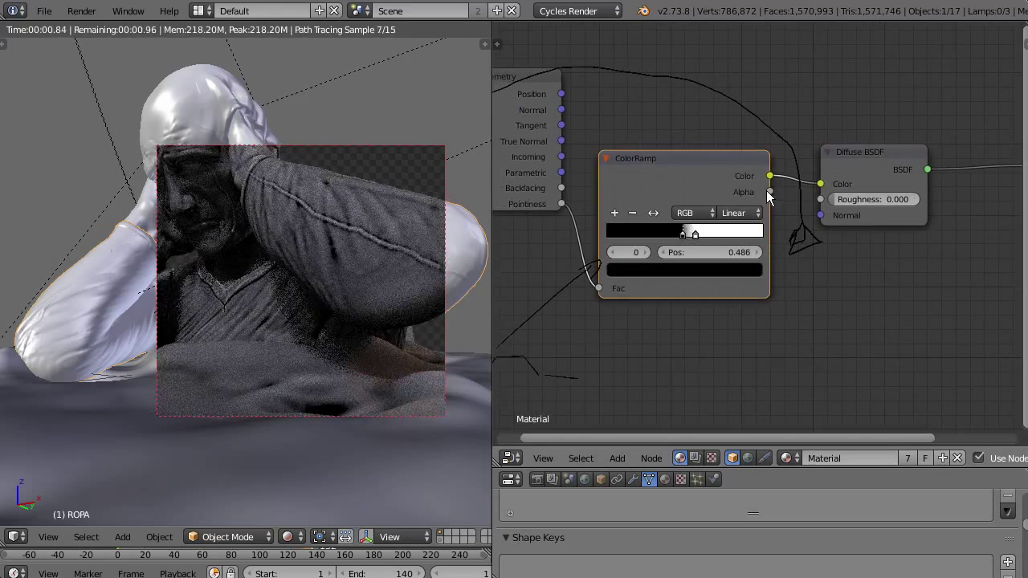
{"action": "left_click_drag", "start_coordinate": [767, 190], "coordinate": [820, 184]}
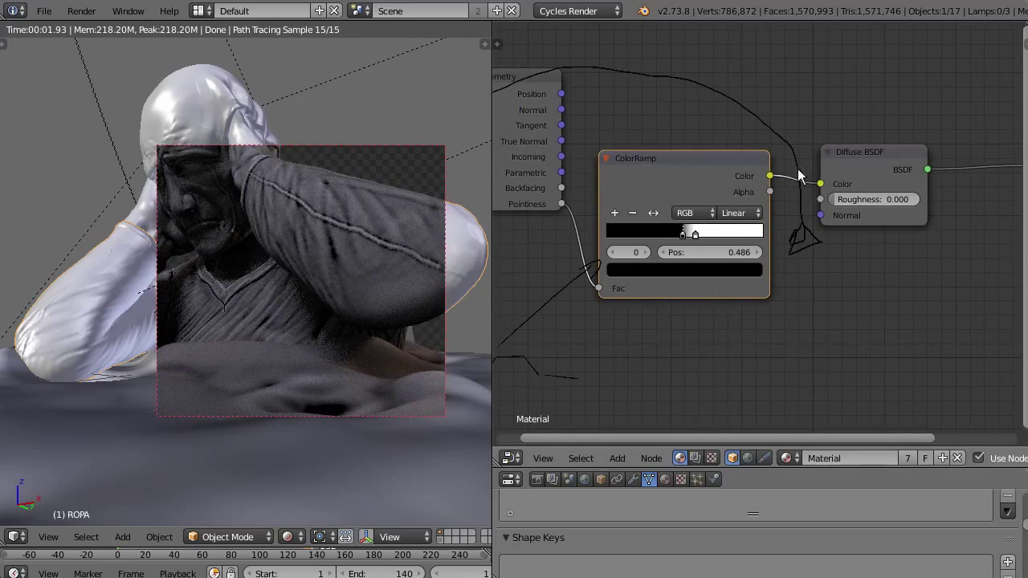
Step: Try an Emission shader between the ColorRamp's Color and the Material Output's Surface, and delete that shader
{"action": "middle_click_drag", "start_coordinate": [824, 150], "coordinate": [764, 181]}
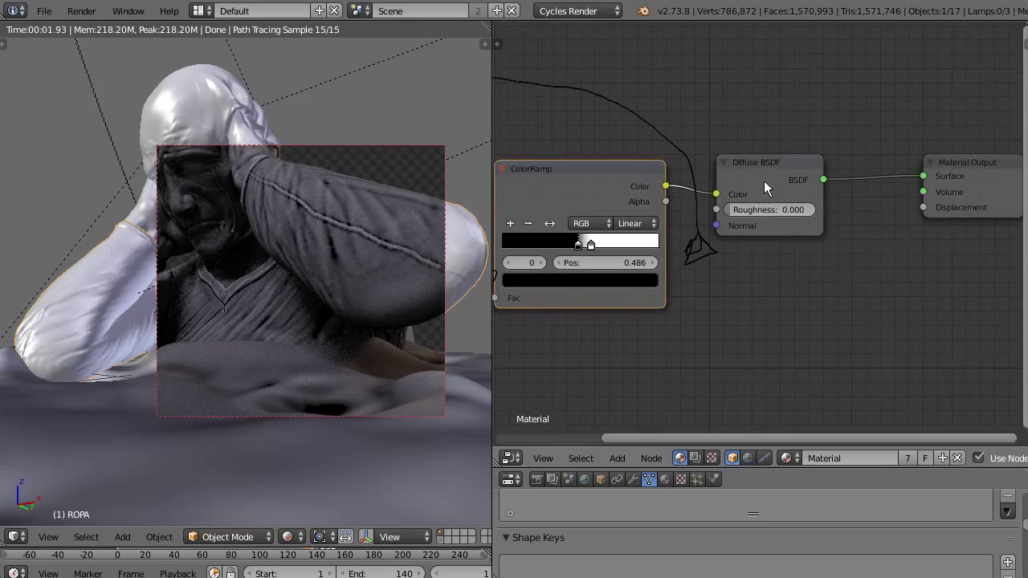
{"action": "left_click_drag", "start_coordinate": [764, 181], "coordinate": [787, 103]}
{"action": "key", "text": "shift+a"}
{"action": "mouse_move", "coordinate": [777, 251]}
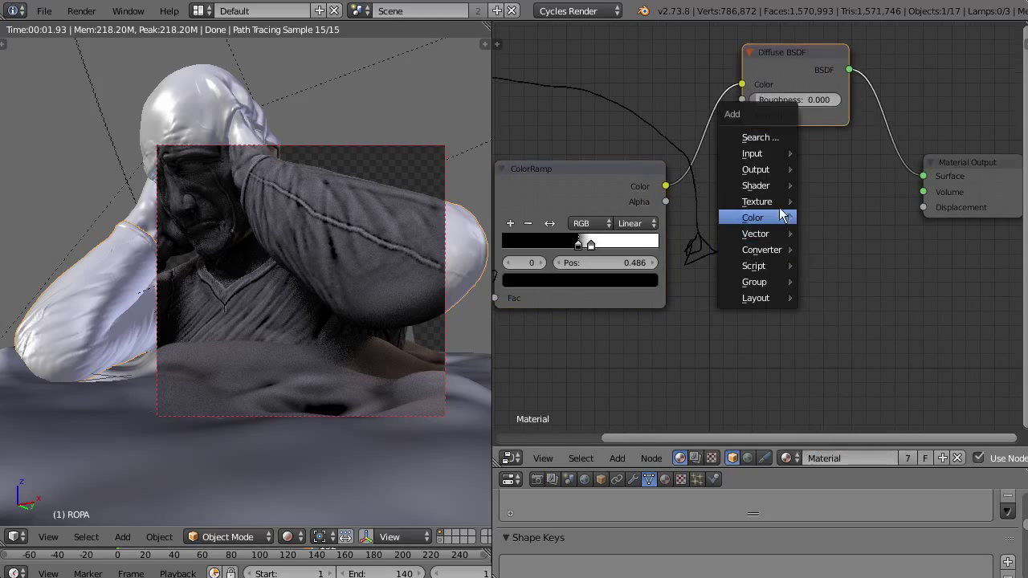
{"action": "mouse_move", "coordinate": [768, 187]}
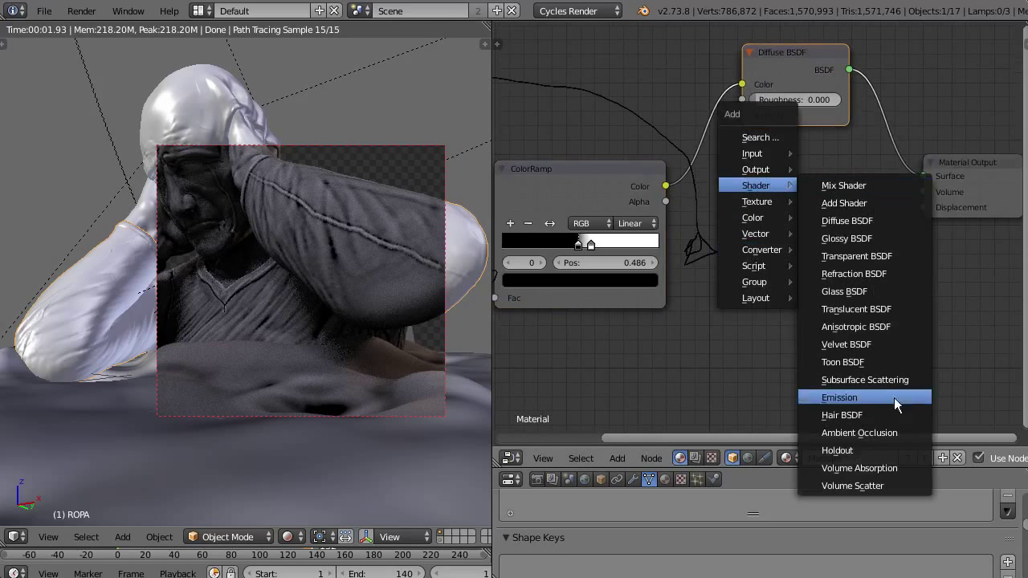
{"action": "left_click", "coordinate": [851, 397]}
{"action": "left_click", "coordinate": [769, 188]}
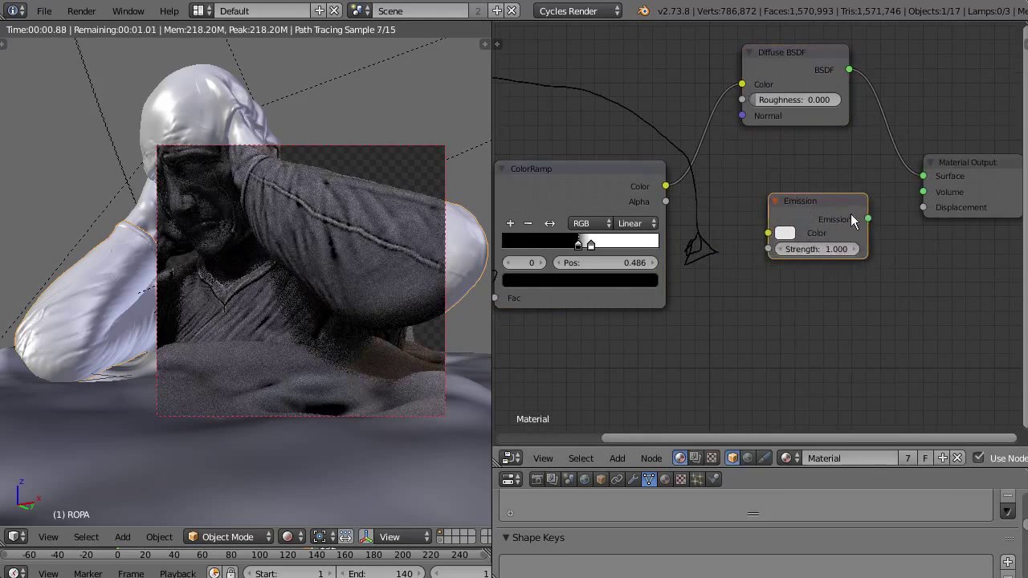
{"action": "left_click_drag", "start_coordinate": [869, 219], "coordinate": [923, 176]}
{"action": "left_click_drag", "start_coordinate": [769, 233], "coordinate": [666, 186]}
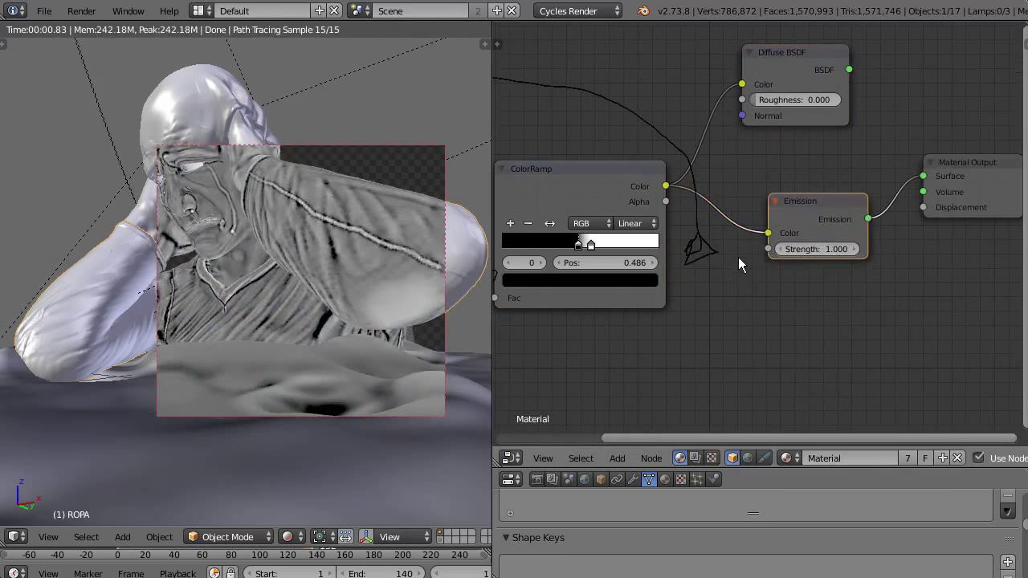
{"action": "left_click_drag", "start_coordinate": [810, 206], "coordinate": [788, 147]}
{"action": "key", "text": "x"}
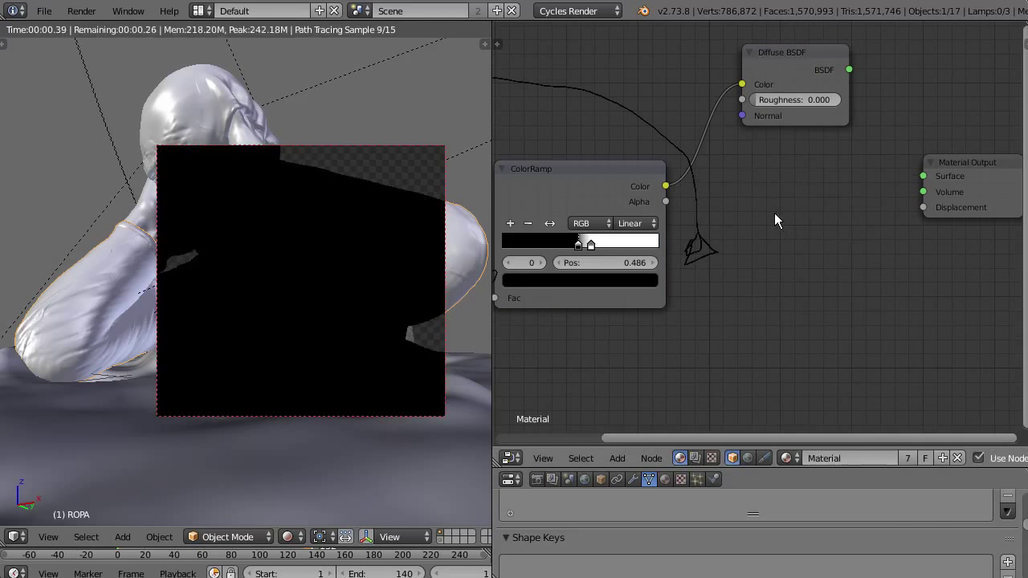
Step: Add a Glossy BSDF, feed its Color from the ColorRamp, and link it to the Material Output's Surface
{"action": "key", "text": "shift+a"}
{"action": "mouse_move", "coordinate": [775, 215]}
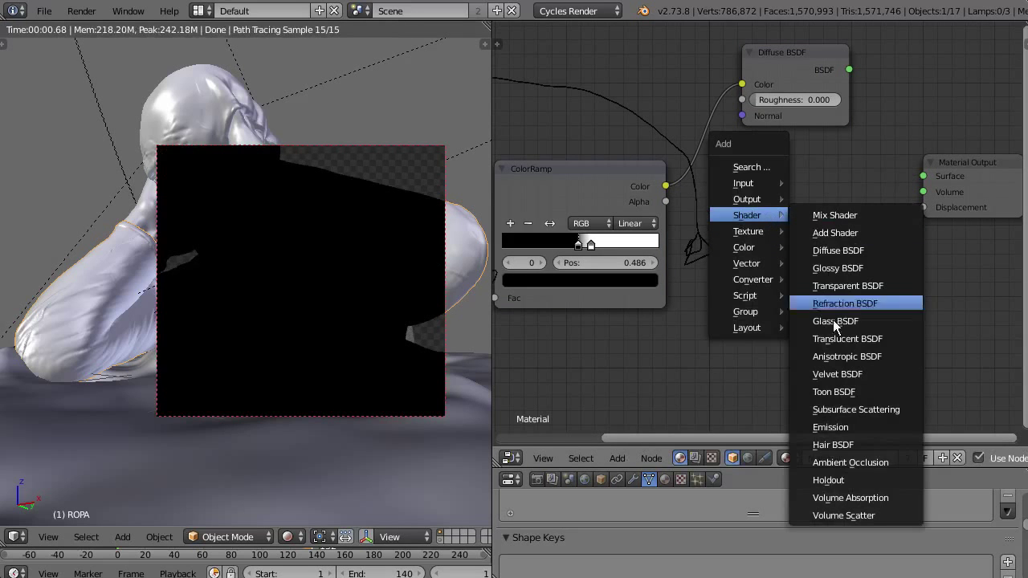
{"action": "left_click", "coordinate": [838, 268]}
{"action": "left_click", "coordinate": [763, 175]}
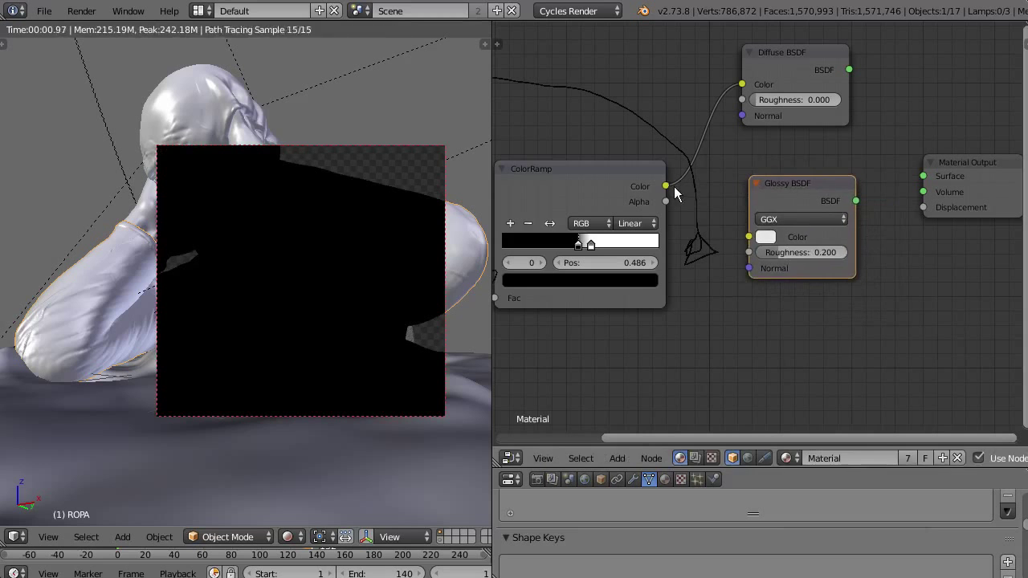
{"action": "left_click_drag", "start_coordinate": [666, 185], "coordinate": [748, 237]}
{"action": "left_click_drag", "start_coordinate": [856, 201], "coordinate": [924, 176]}
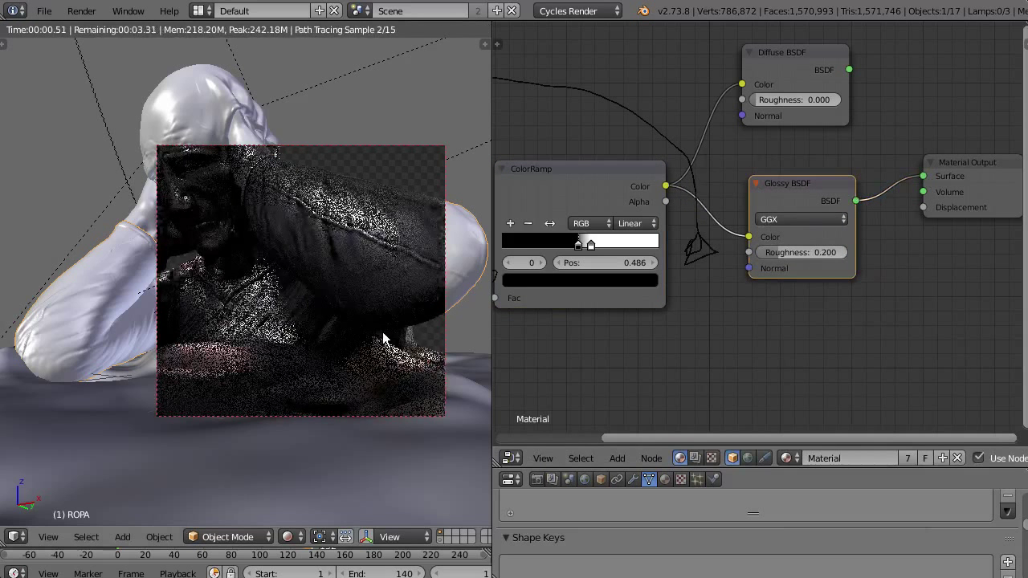
Step: Tighten the ColorRamp transition by moving the white stop inward and the black stop to 0.500
{"action": "left_click_drag", "start_coordinate": [592, 241], "coordinate": [585, 242]}
{"action": "left_click", "coordinate": [580, 243]}
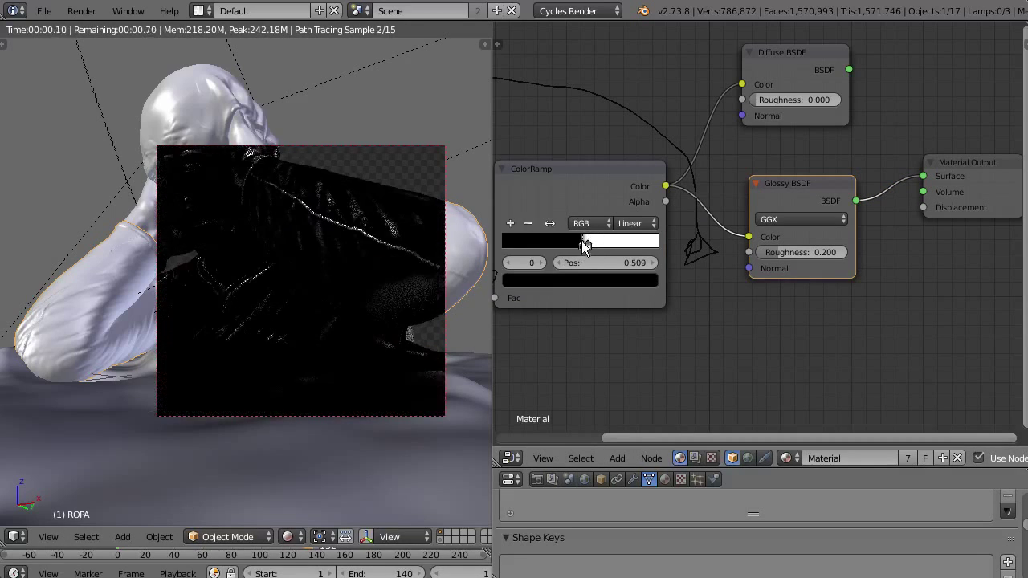
Step: Frame the whole sculpture from the front and clear the render border so the entire viewport renders
{"action": "scroll", "coordinate": [356, 308], "scroll_direction": "down", "scroll_amount": 7}
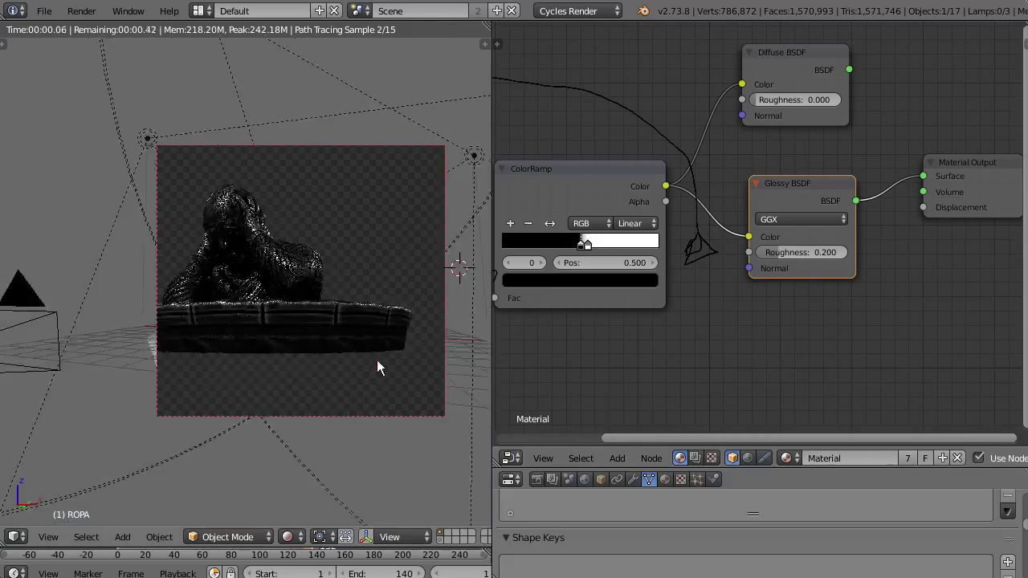
{"action": "middle_click_drag", "start_coordinate": [377, 360], "coordinate": [336, 291]}
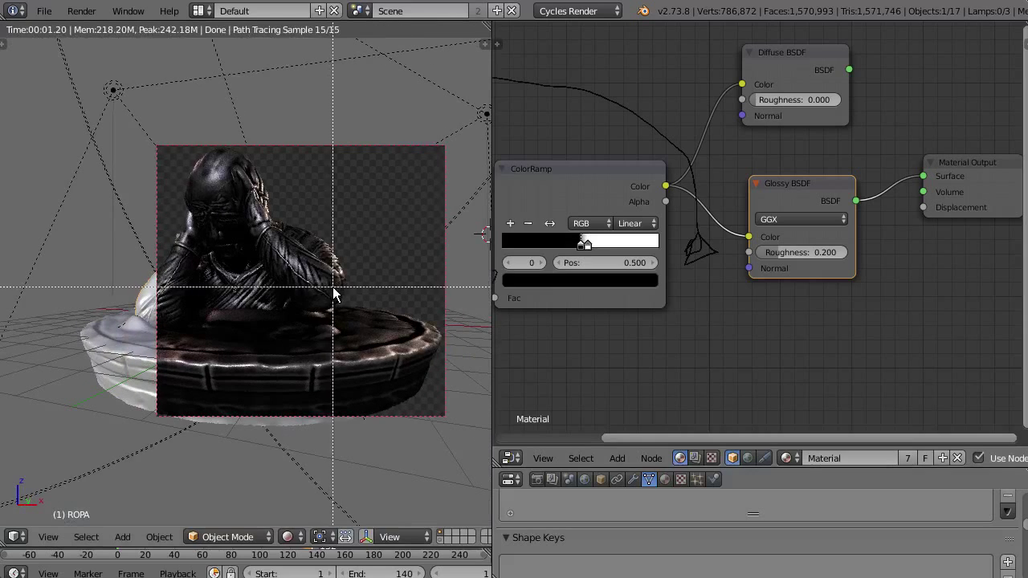
{"action": "key", "text": "ctrl+alt+b"}
{"action": "scroll", "coordinate": [331, 298], "scroll_direction": "up", "scroll_amount": 3}
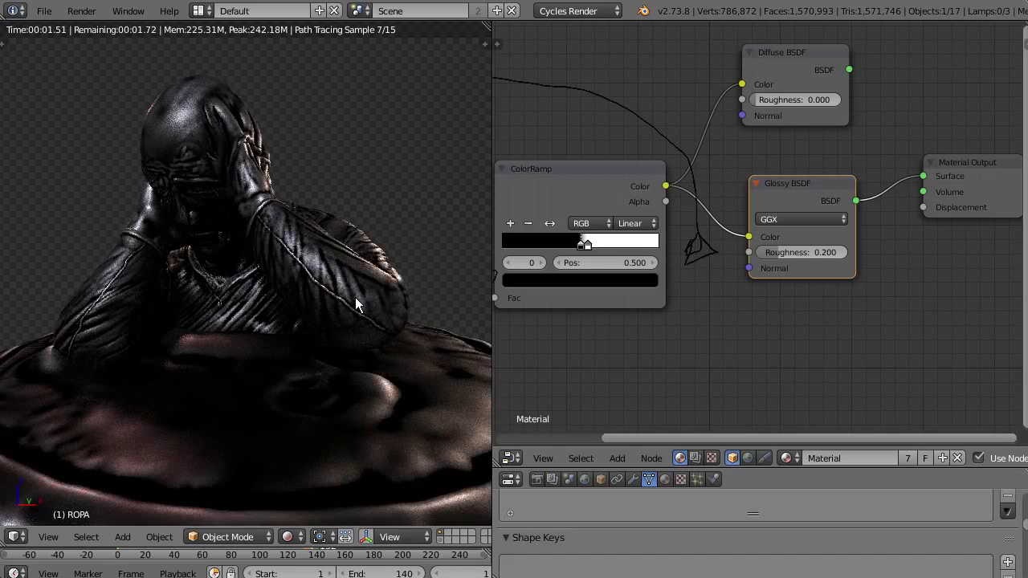
Step: Link the Diffuse BSDF to the Material Output's Surface in place of the Glossy BSDF and inspect the hand up close
{"action": "middle_click_drag", "start_coordinate": [519, 192], "coordinate": [719, 195]}
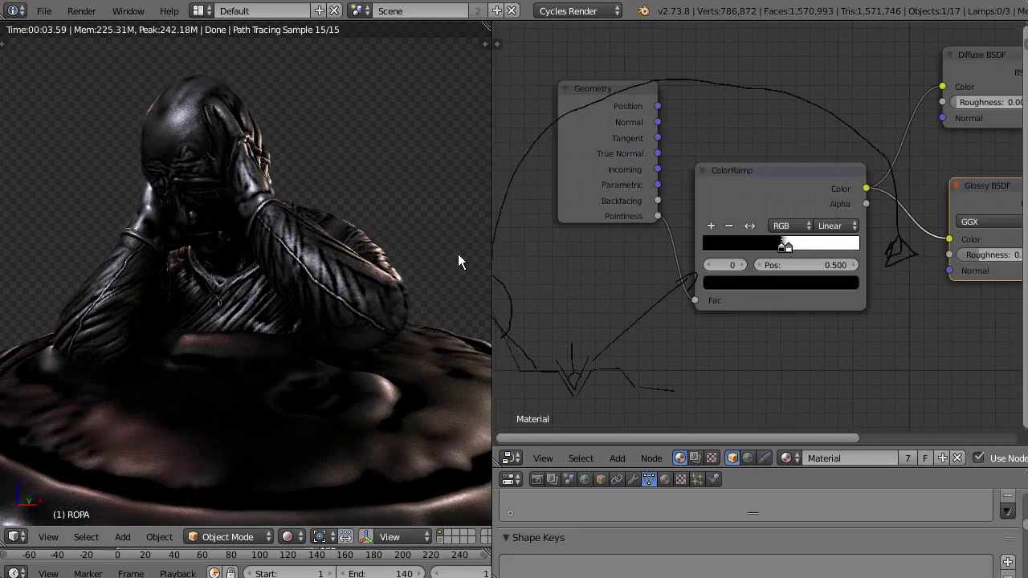
{"action": "middle_click_drag", "start_coordinate": [800, 155], "coordinate": [505, 191]}
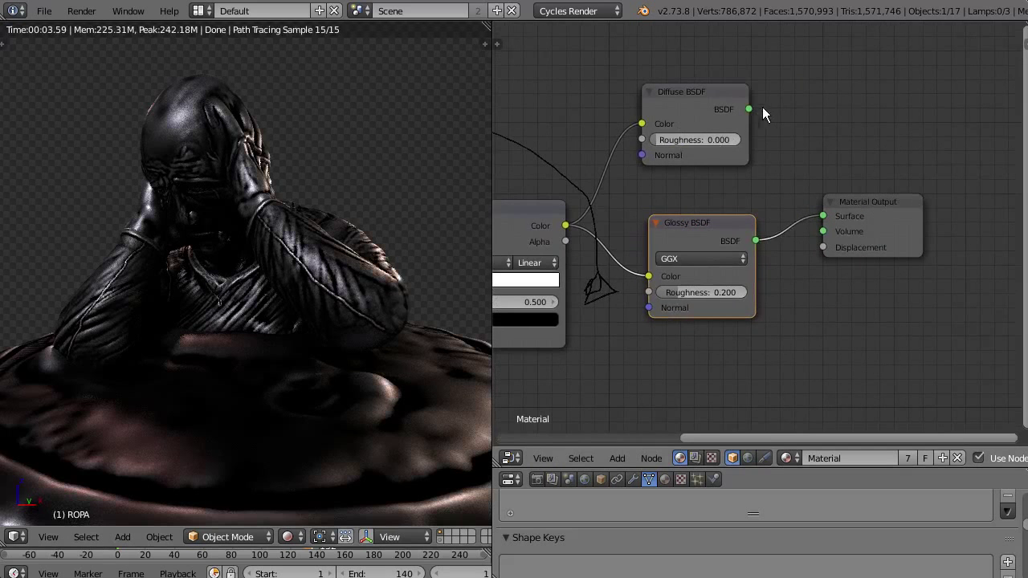
{"action": "left_click_drag", "start_coordinate": [748, 110], "coordinate": [824, 216]}
{"action": "scroll", "coordinate": [415, 258], "scroll_direction": "up", "scroll_amount": 8}
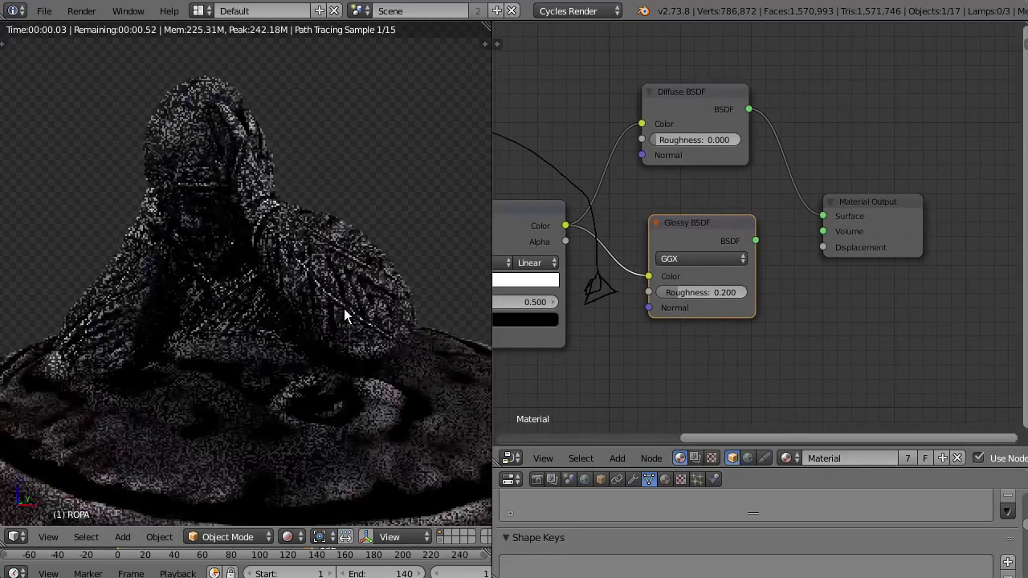
{"action": "scroll", "coordinate": [326, 288], "scroll_direction": "up", "scroll_amount": 6}
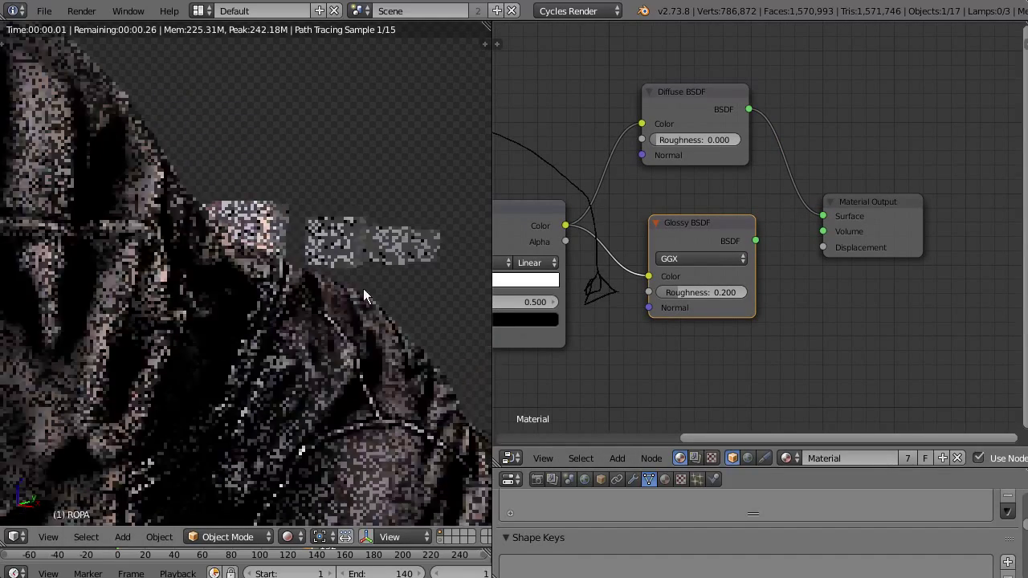
{"action": "scroll", "coordinate": [346, 256], "scroll_direction": "up", "scroll_amount": 5}
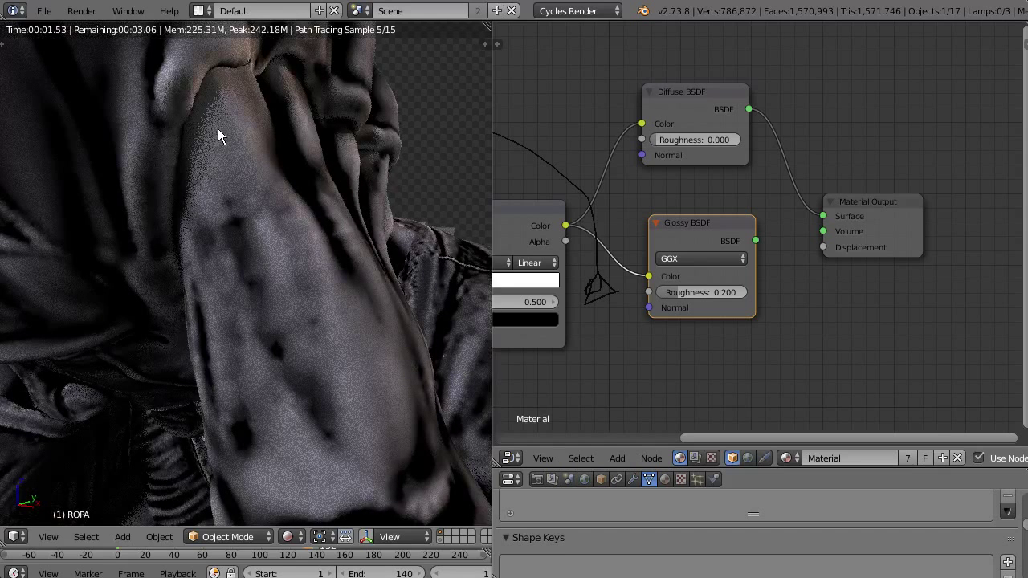
Step: Return the viewport to solid shading and select the hand mesh against the head, trying a move and cancelling it
{"action": "key", "text": "shift+z"}
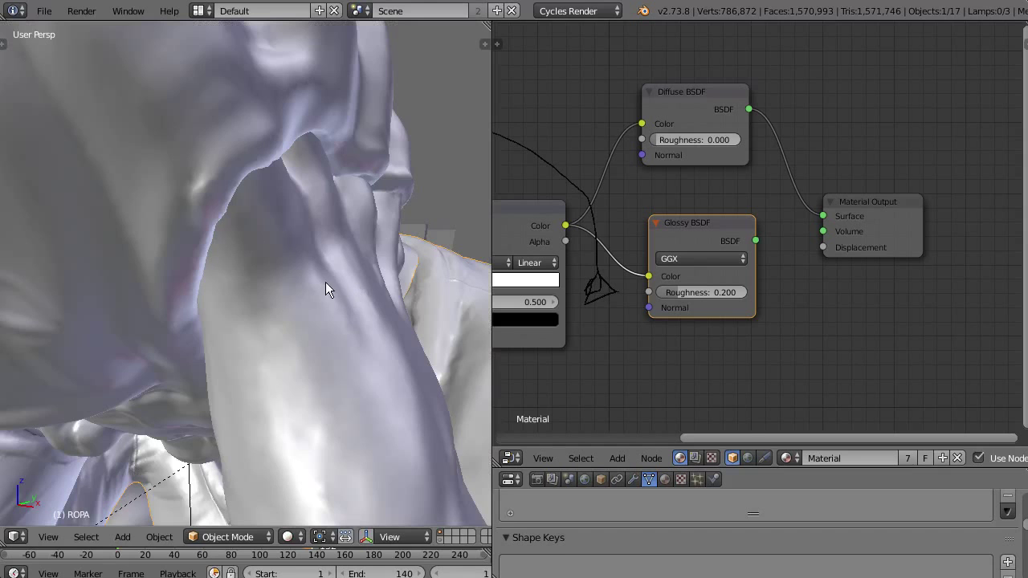
{"action": "right_click", "coordinate": [317, 309]}
{"action": "key", "text": "g"}
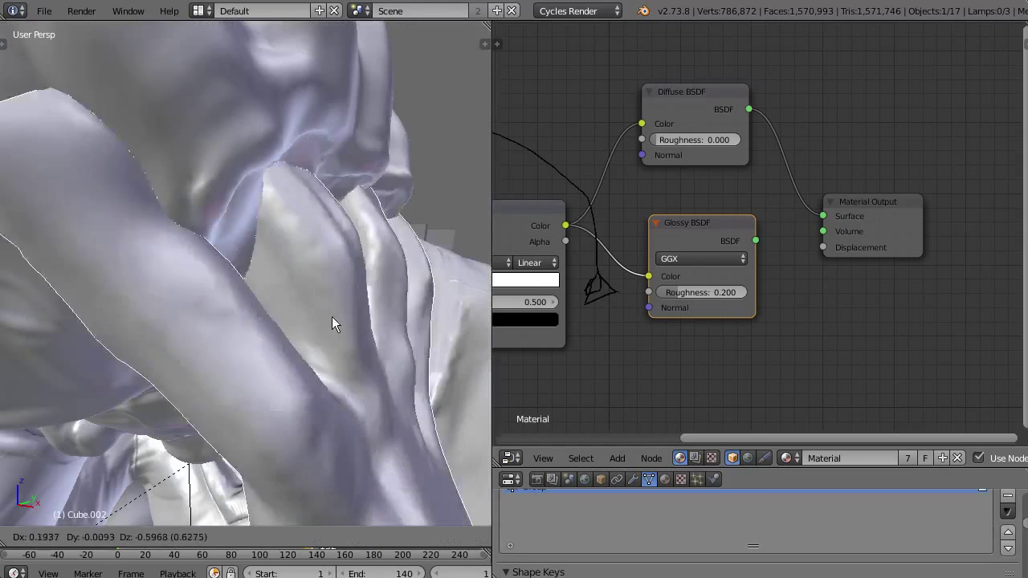
{"action": "right_click", "coordinate": [315, 309]}
{"action": "scroll", "coordinate": [330, 273], "scroll_direction": "down", "scroll_amount": 5}
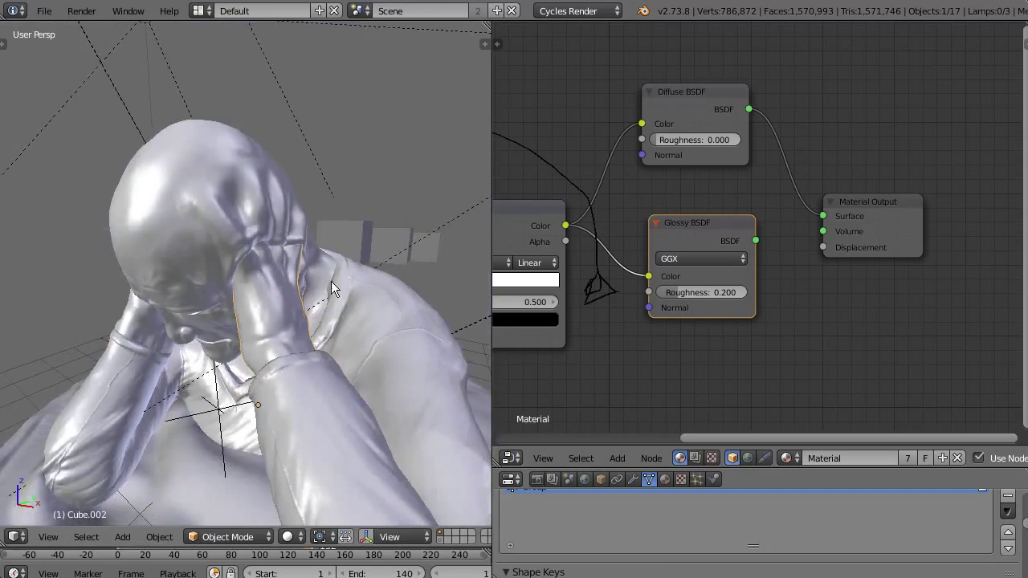
{"action": "mouse_move", "coordinate": [331, 281]}
{"action": "middle_mouse_down"}
{"action": "mouse_move", "coordinate": [312, 253]}
{"action": "mouse_move", "coordinate": [307, 282]}
{"action": "mouse_move", "coordinate": [315, 278]}
{"action": "middle_mouse_up"}
{"action": "scroll", "coordinate": [313, 276], "scroll_direction": "up", "scroll_amount": 3}
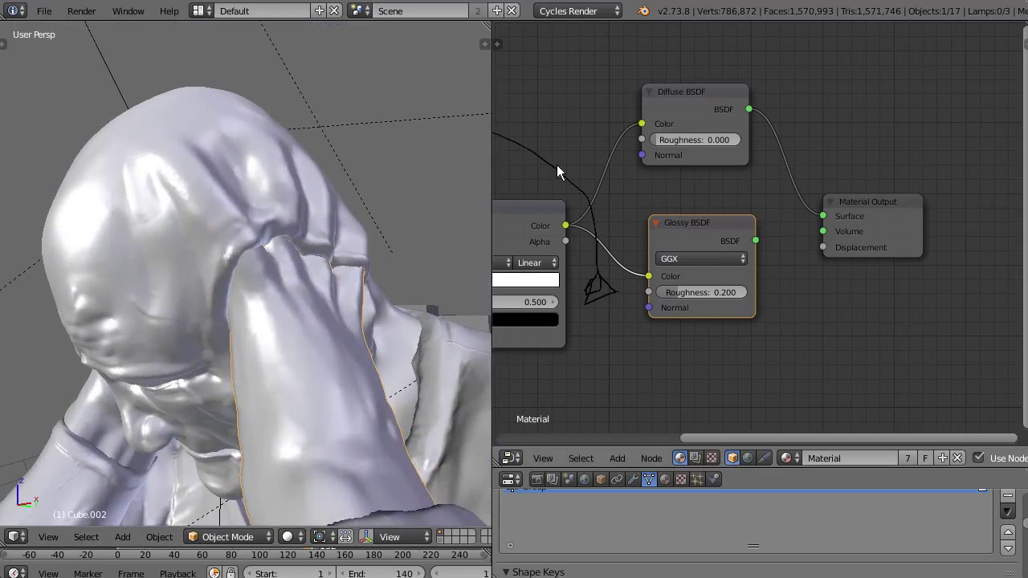
Step: Preview the sculpture's hand and sleeve in rendered shading with the Diffuse material, and return the viewport to solid shading
{"action": "middle_click_drag", "start_coordinate": [557, 165], "coordinate": [592, 159]}
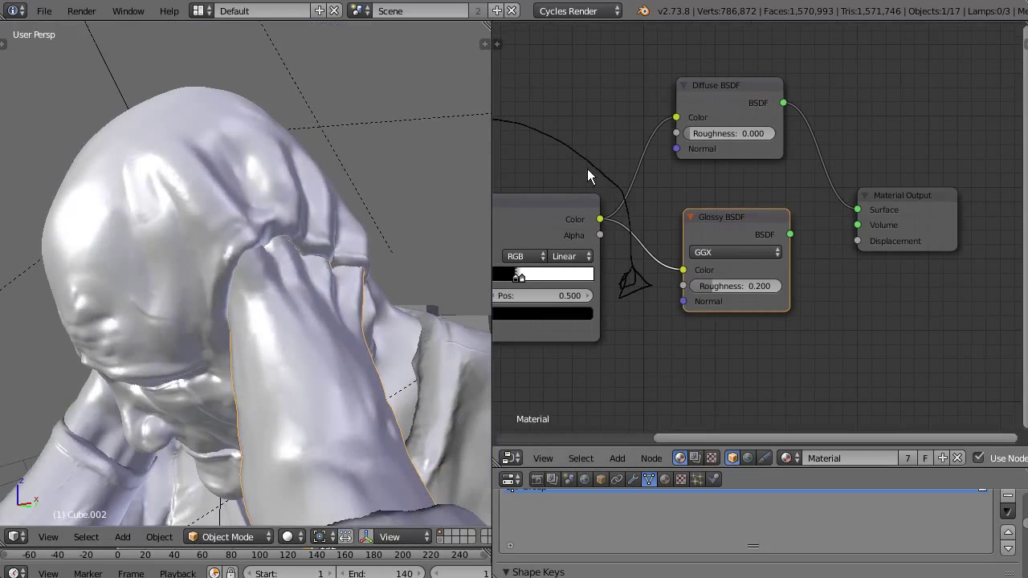
{"action": "middle_click_drag", "start_coordinate": [529, 225], "coordinate": [669, 198]}
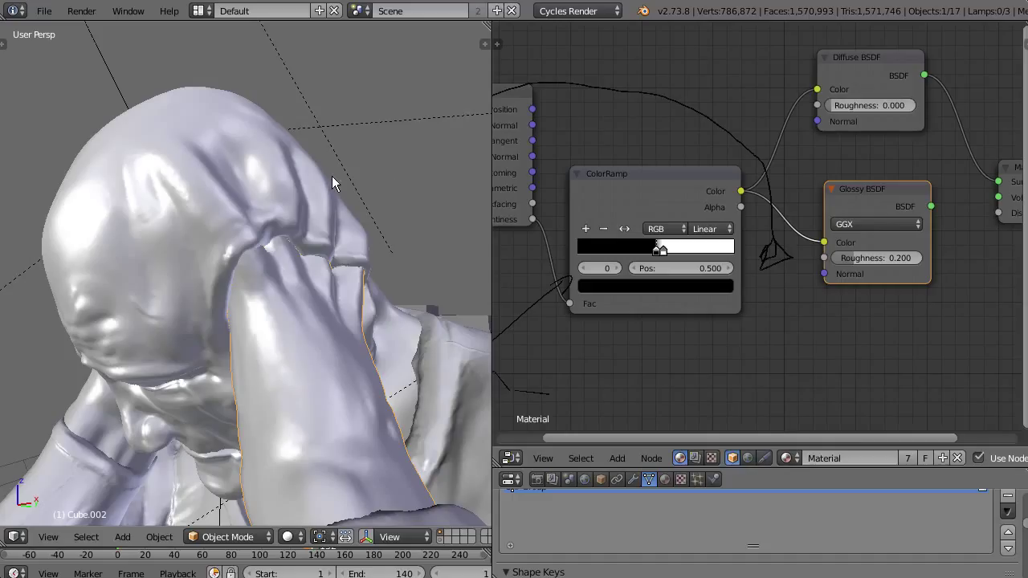
{"action": "key", "text": "z"}
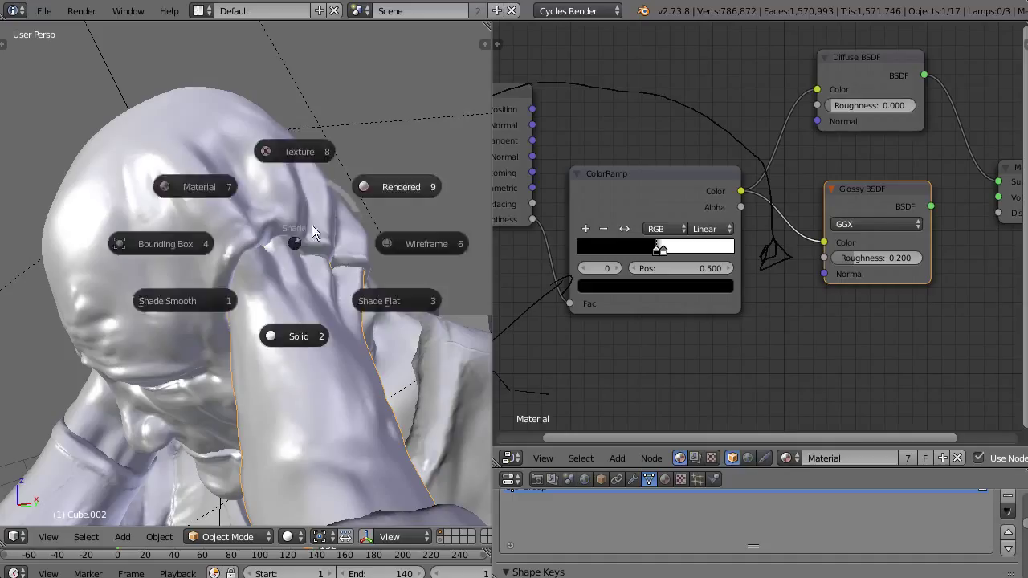
{"action": "left_click", "coordinate": [378, 190]}
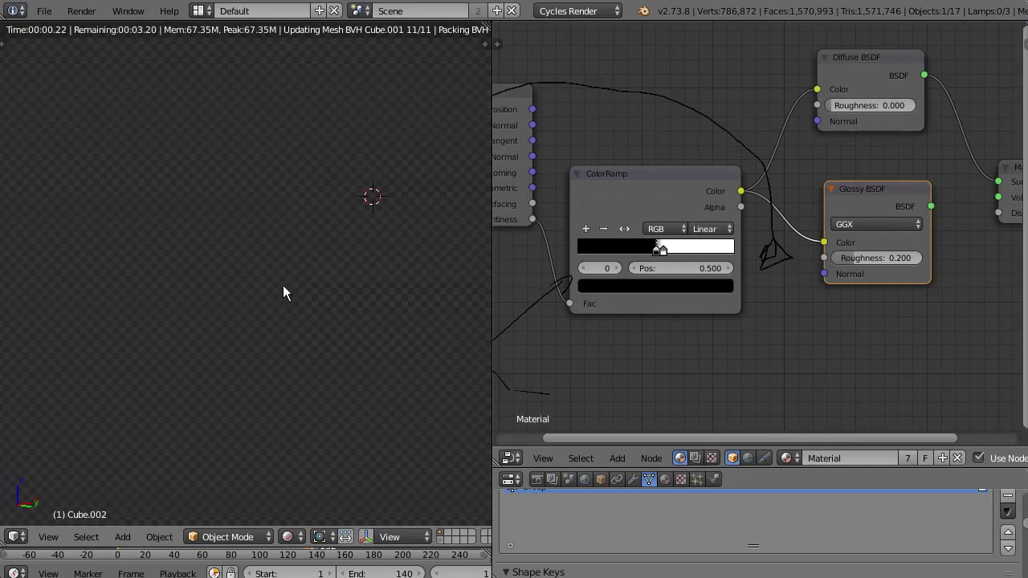
{"action": "mouse_move", "coordinate": [302, 229]}
{"action": "middle_mouse_down"}
{"action": "mouse_move", "coordinate": [317, 238]}
{"action": "mouse_move", "coordinate": [323, 212]}
{"action": "mouse_move", "coordinate": [313, 218]}
{"action": "middle_mouse_up"}
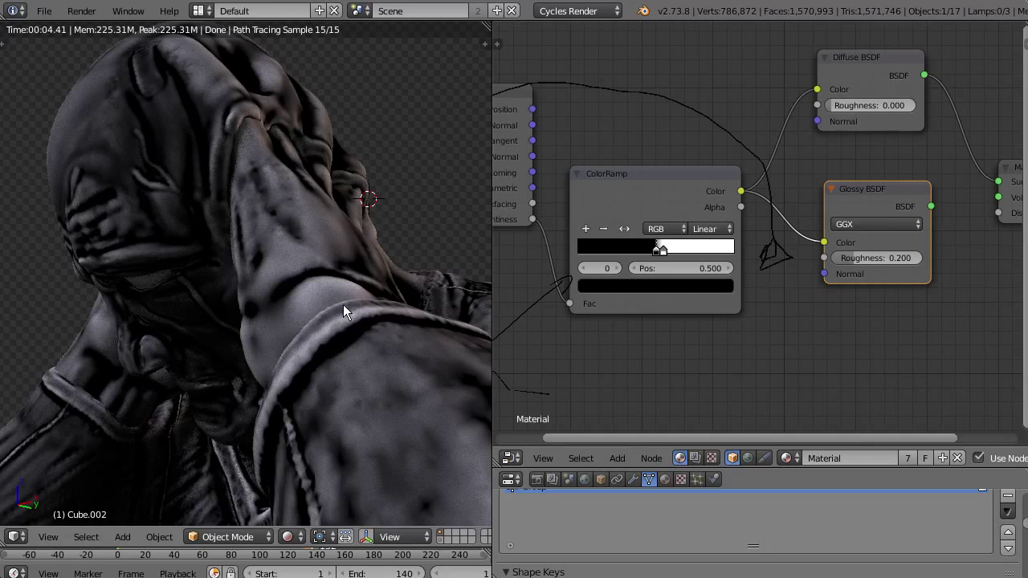
{"action": "left_click", "coordinate": [279, 388]}
{"action": "mouse_move", "coordinate": [401, 285]}
{"action": "middle_mouse_down"}
{"action": "mouse_move", "coordinate": [410, 293]}
{"action": "mouse_move", "coordinate": [408, 257]}
{"action": "mouse_move", "coordinate": [420, 287]}
{"action": "mouse_move", "coordinate": [412, 278]}
{"action": "mouse_move", "coordinate": [403, 351]}
{"action": "mouse_move", "coordinate": [429, 315]}
{"action": "mouse_move", "coordinate": [399, 279]}
{"action": "mouse_move", "coordinate": [492, 274]}
{"action": "middle_mouse_up"}
{"action": "key", "text": "shift+z"}
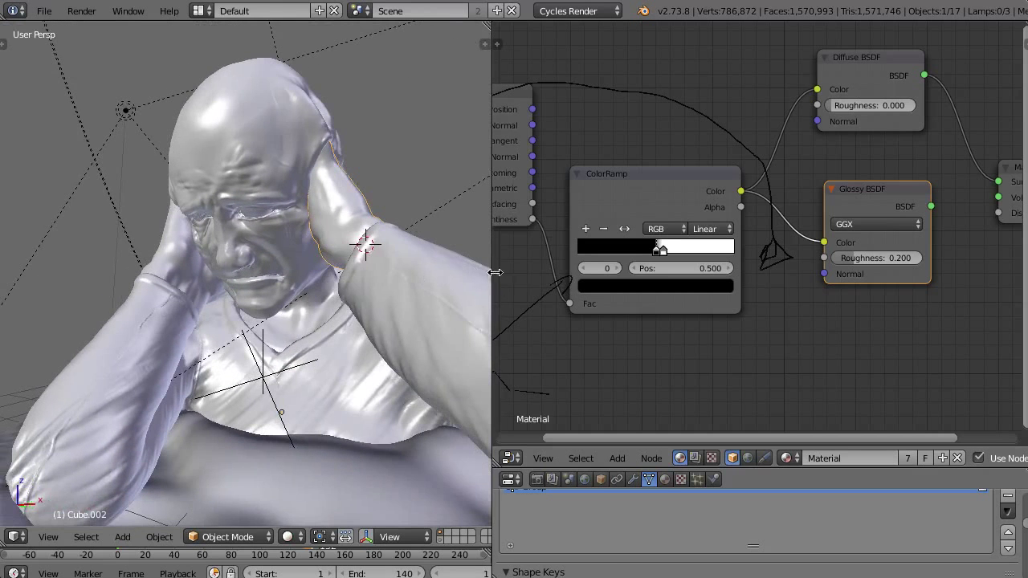
Step: Widen the 3D viewport and enlarge the properties editor at the expense of the node editor
{"action": "left_click_drag", "start_coordinate": [495, 273], "coordinate": [610, 277]}
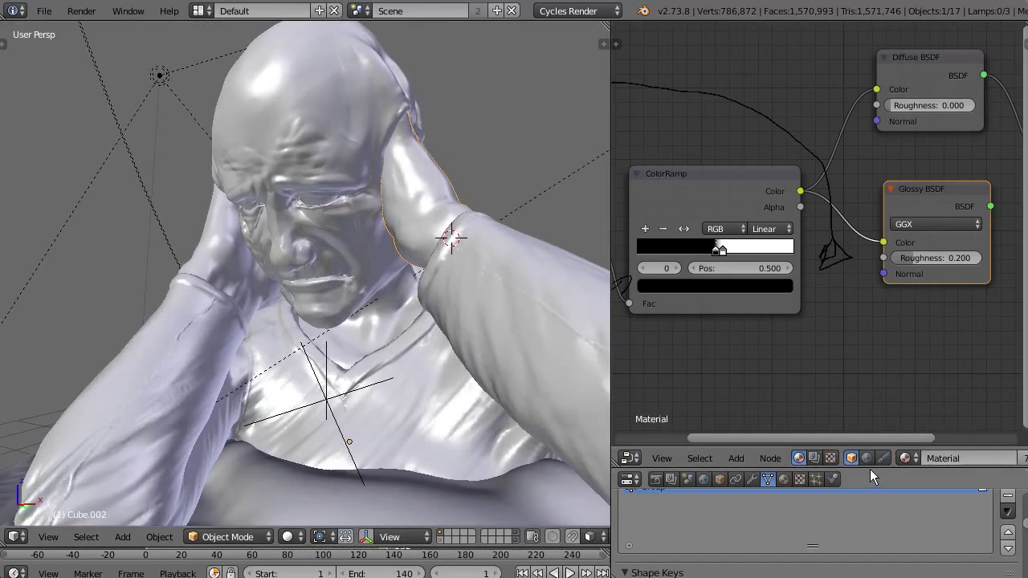
{"action": "left_click_drag", "start_coordinate": [870, 469], "coordinate": [862, 133]}
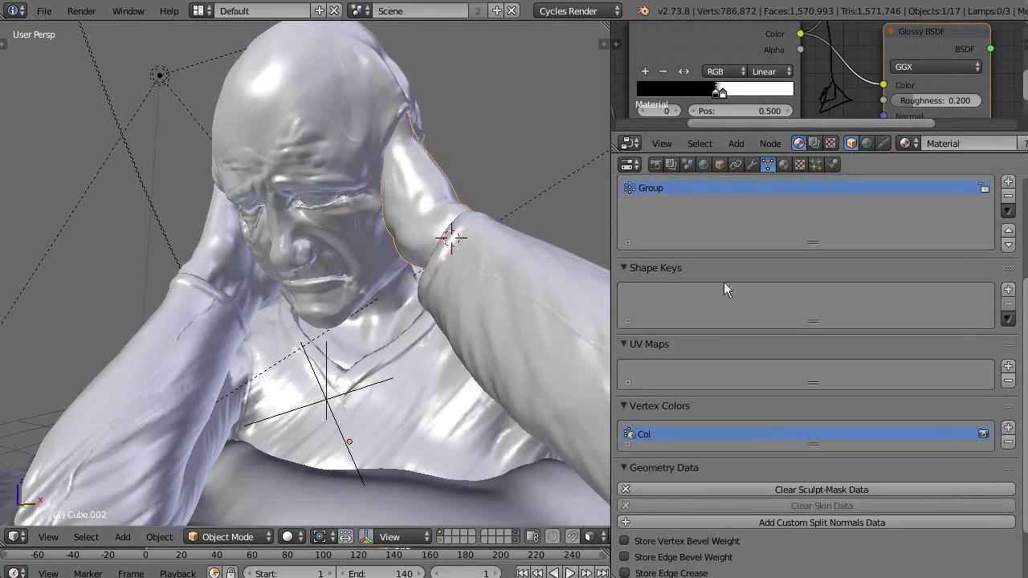
{"action": "middle_click_drag", "start_coordinate": [432, 238], "coordinate": [409, 282]}
Step: Enable Ambient Occlusion in the 3D viewport's shading settings
{"action": "key", "text": "n"}
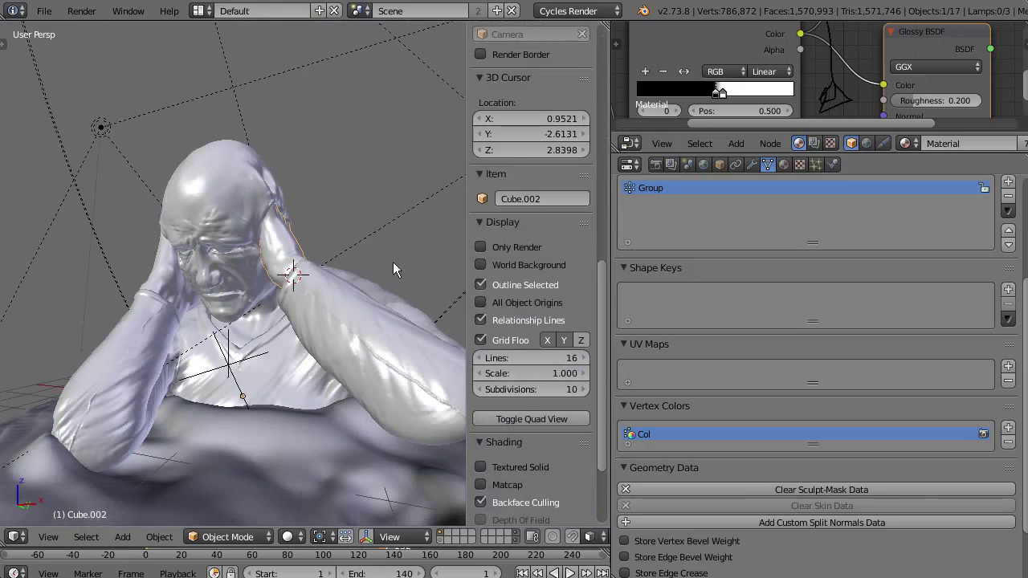
{"action": "scroll", "coordinate": [518, 321], "scroll_direction": "down", "scroll_amount": 4}
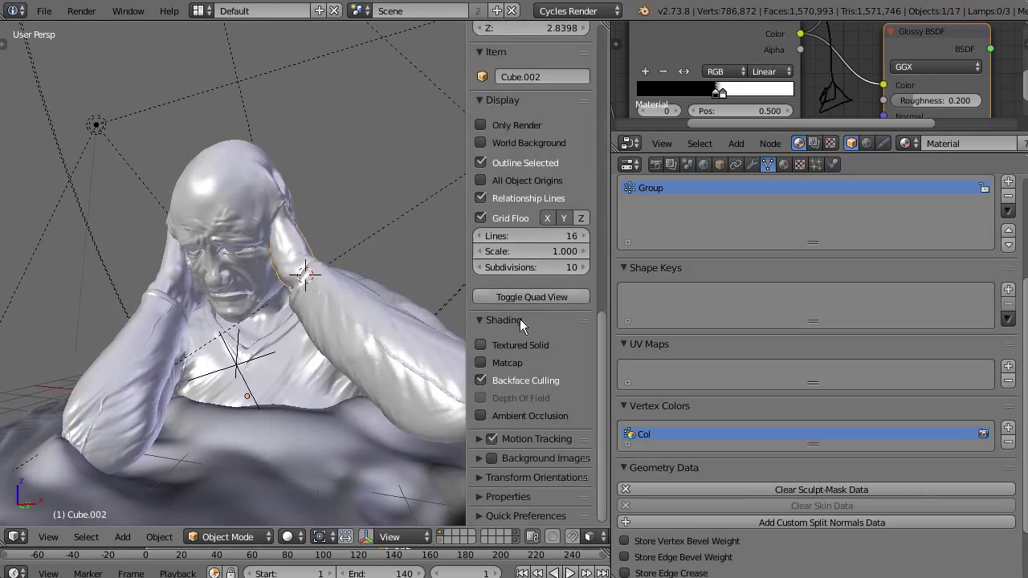
{"action": "key", "text": "n"}
{"action": "key", "text": "n"}
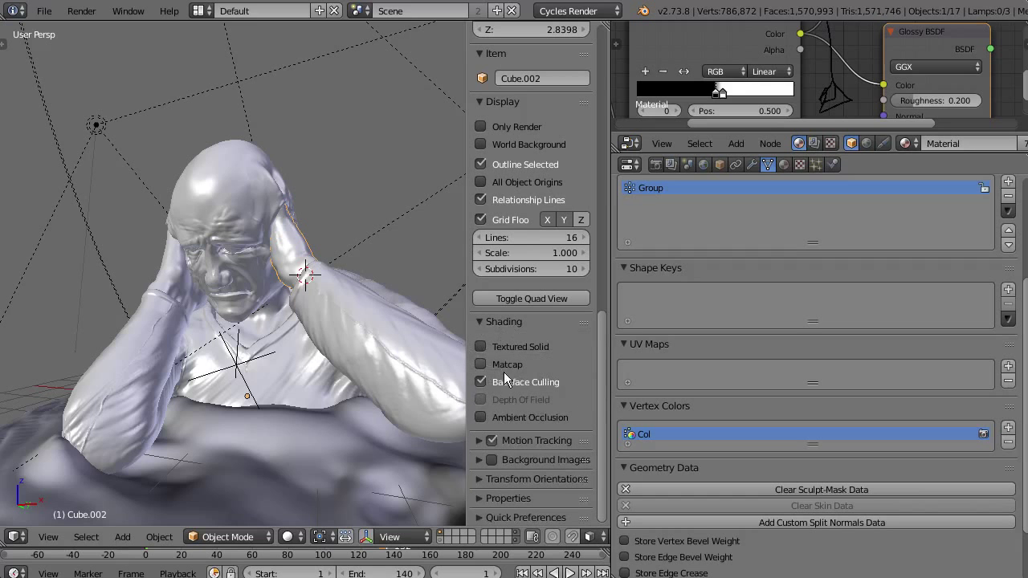
{"action": "left_click", "coordinate": [481, 418]}
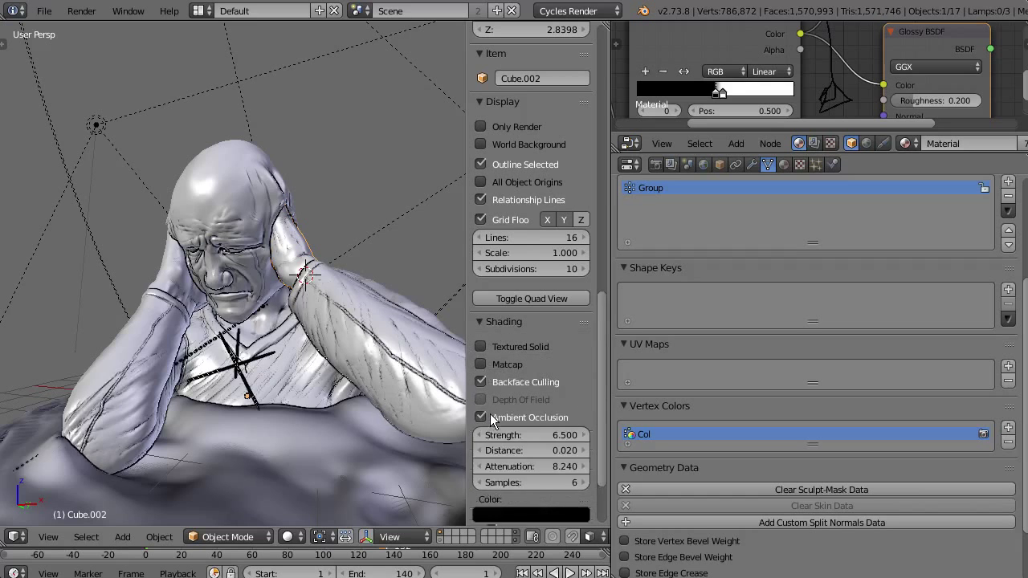
{"action": "scroll", "coordinate": [356, 406], "scroll_direction": "up", "scroll_amount": 2}
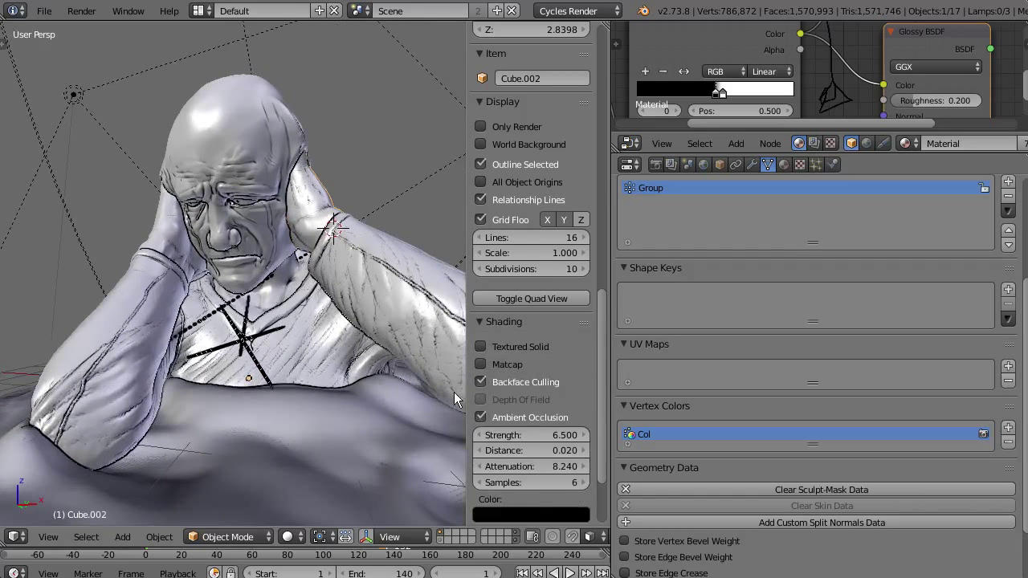
Step: Set the viewport ambient occlusion to strength 0.000, distance 0.500, attenuation 1.000 and 4 samples
{"action": "left_click_drag", "start_coordinate": [534, 435], "coordinate": [449, 437]}
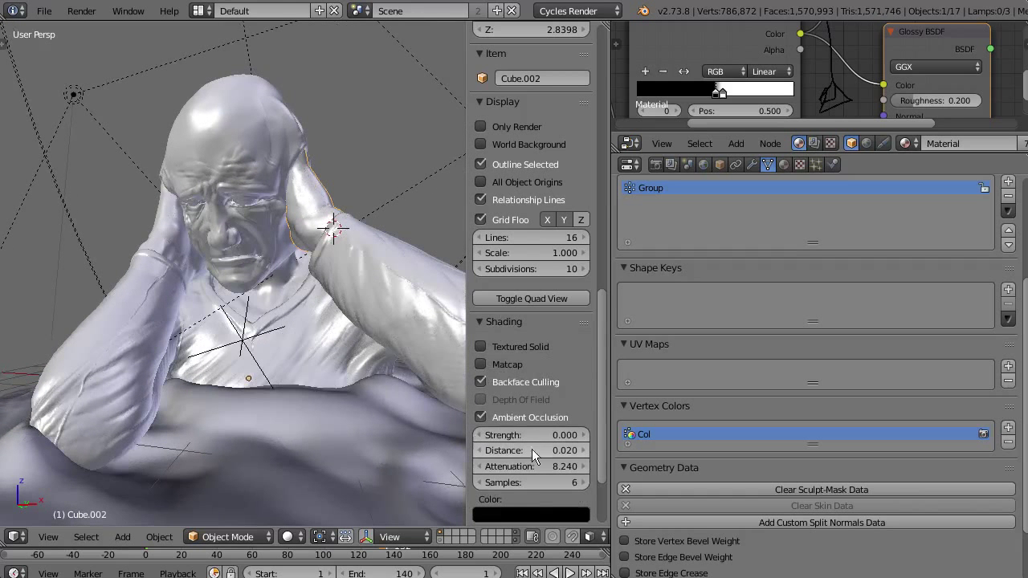
{"action": "left_click_drag", "start_coordinate": [537, 466], "coordinate": [282, 478]}
{"action": "left_click", "coordinate": [533, 451]}
{"action": "type", "text": "0.5"}
{"action": "key", "text": "Return"}
{"action": "left_click", "coordinate": [539, 481]}
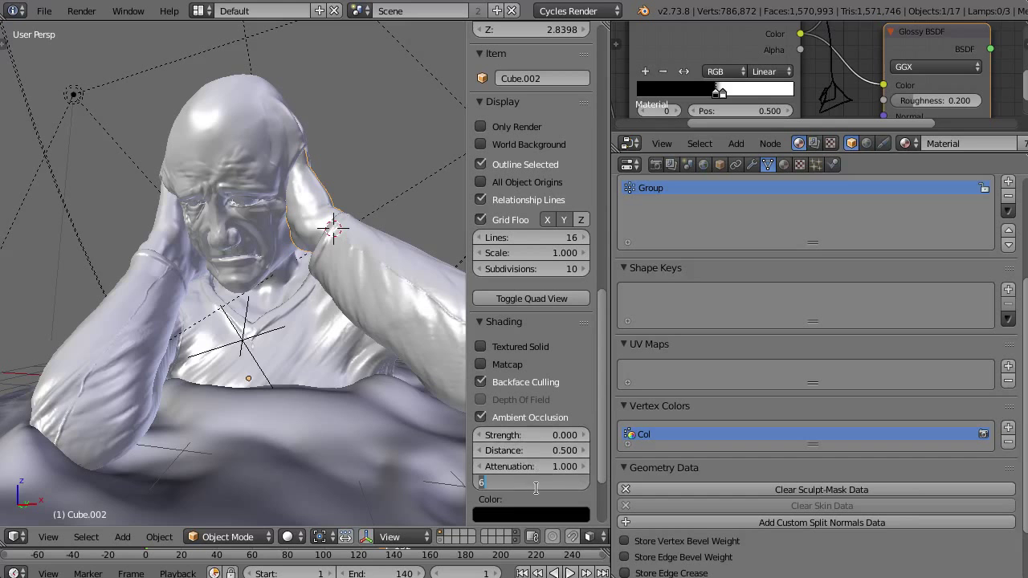
{"action": "type", "text": "4"}
{"action": "key", "text": "Return"}
{"action": "scroll", "coordinate": [323, 346], "scroll_direction": "up", "scroll_amount": 4}
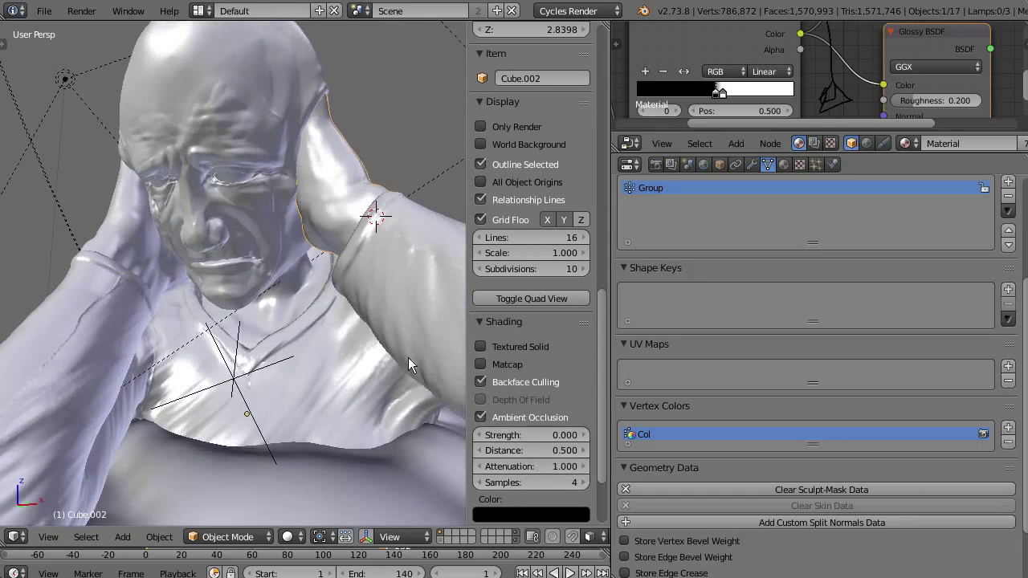
Step: Raise the ambient occlusion strength to 2.700 and reduce its distance to 0.070
{"action": "left_click_drag", "start_coordinate": [537, 440], "coordinate": [622, 437]}
{"action": "middle_click_drag", "start_coordinate": [331, 356], "coordinate": [322, 364]}
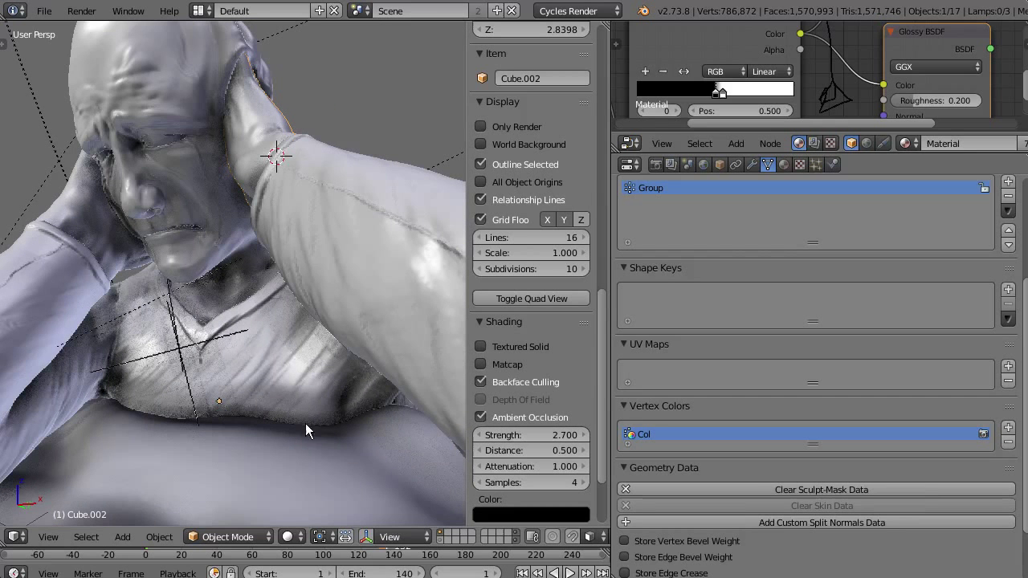
{"action": "mouse_move", "coordinate": [563, 451]}
{"action": "left_mouse_down"}
{"action": "mouse_move", "coordinate": [492, 456]}
{"action": "mouse_move", "coordinate": [591, 440]}
{"action": "mouse_move", "coordinate": [497, 458]}
{"action": "left_mouse_up"}
Step: Examine the ambient occlusion in the creases of the face, shirt and sleeve from several angles and distances
{"action": "scroll", "coordinate": [343, 427], "scroll_direction": "down", "scroll_amount": 6}
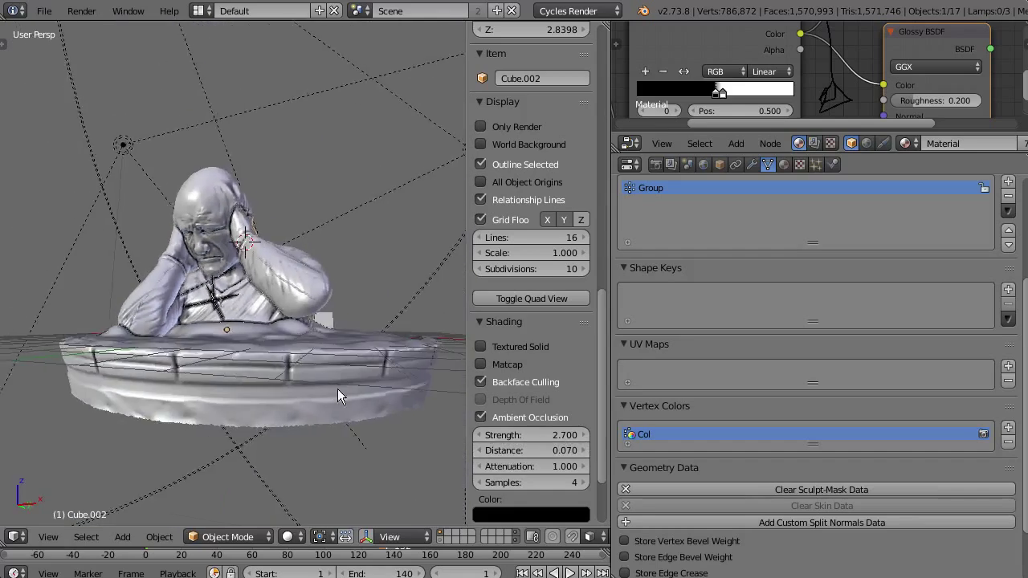
{"action": "scroll", "coordinate": [384, 432], "scroll_direction": "up", "scroll_amount": 5}
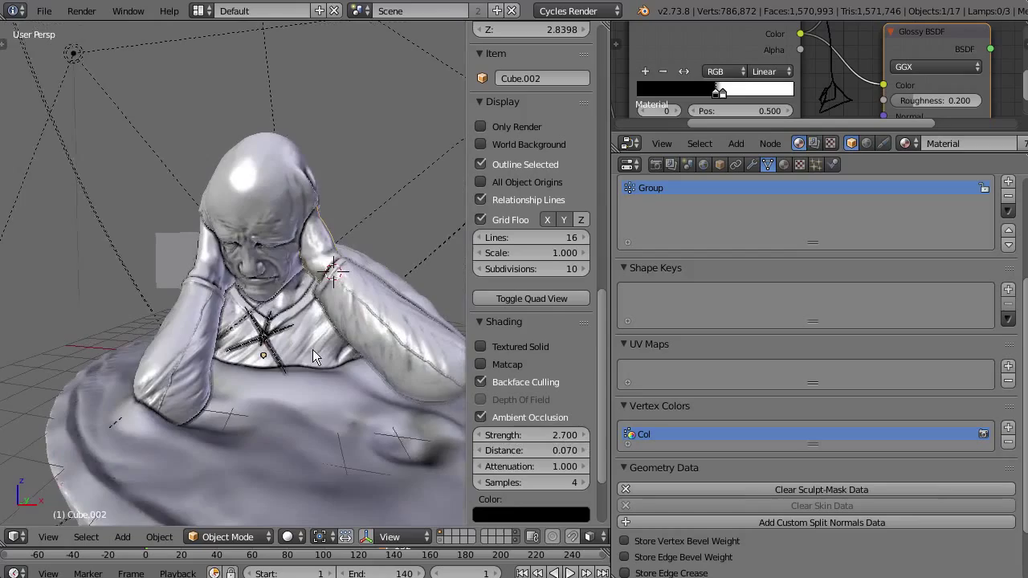
{"action": "middle_click_drag", "start_coordinate": [351, 390], "coordinate": [314, 388]}
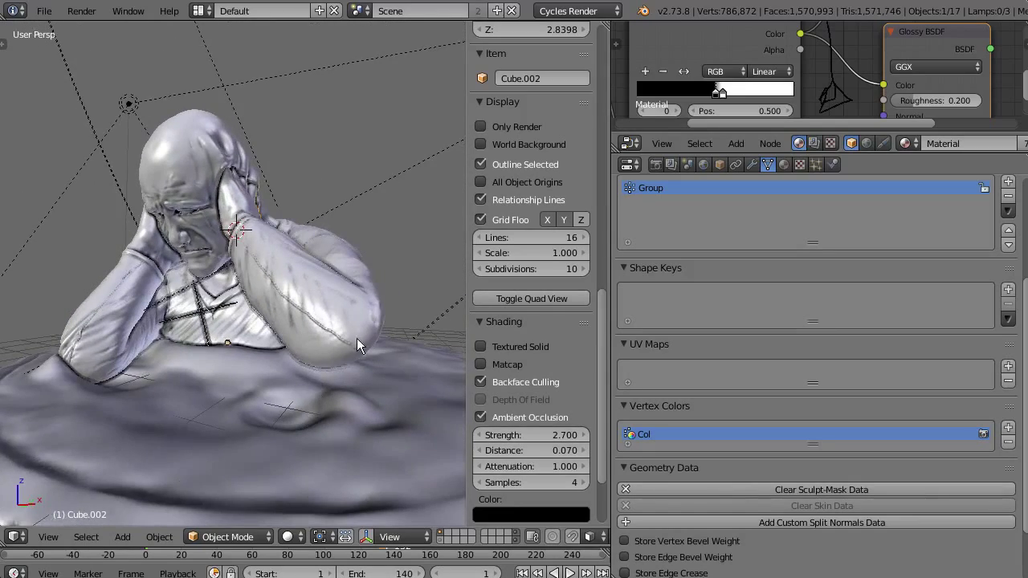
{"action": "mouse_move", "coordinate": [349, 328]}
{"action": "middle_mouse_down"}
{"action": "mouse_move", "coordinate": [378, 322]}
{"action": "mouse_move", "coordinate": [363, 345]}
{"action": "middle_mouse_up"}
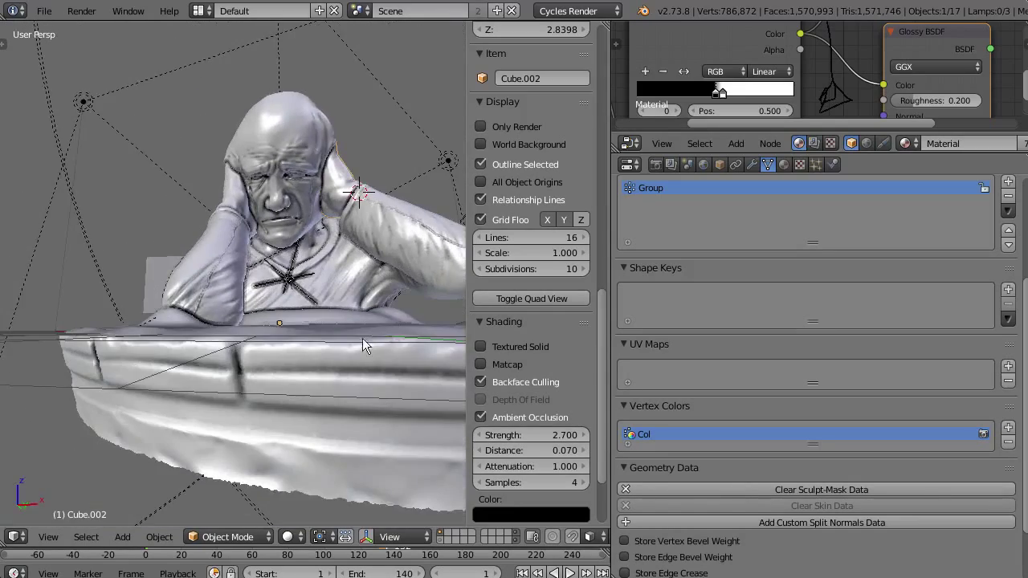
{"action": "scroll", "coordinate": [362, 345], "scroll_direction": "up", "scroll_amount": 5}
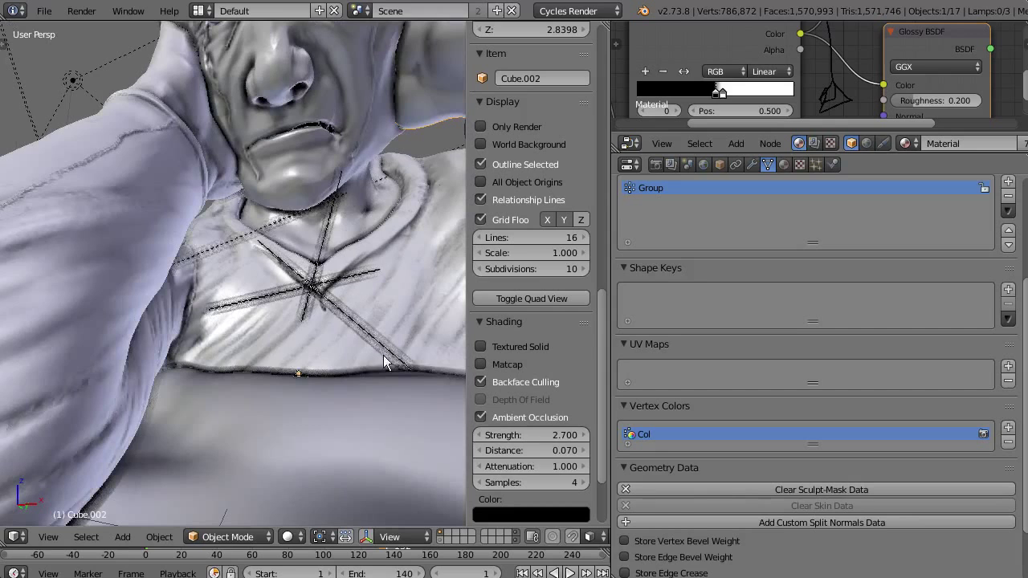
{"action": "middle_click_drag", "start_coordinate": [319, 268], "coordinate": [314, 306]}
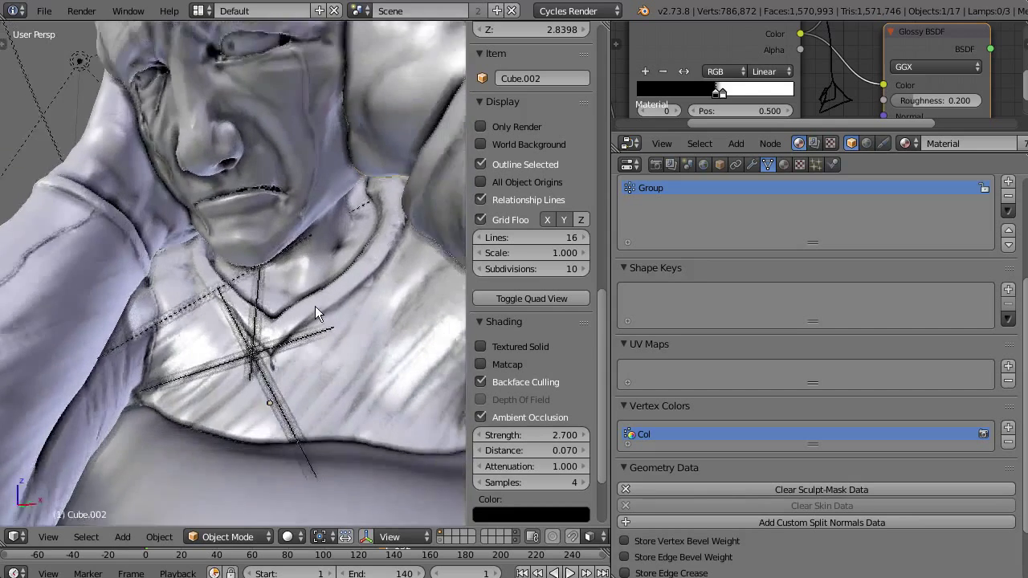
{"action": "scroll", "coordinate": [314, 306], "scroll_direction": "down", "scroll_amount": 4}
{"action": "scroll", "coordinate": [366, 395], "scroll_direction": "up", "scroll_amount": 5}
{"action": "scroll", "coordinate": [373, 353], "scroll_direction": "up", "scroll_amount": 1}
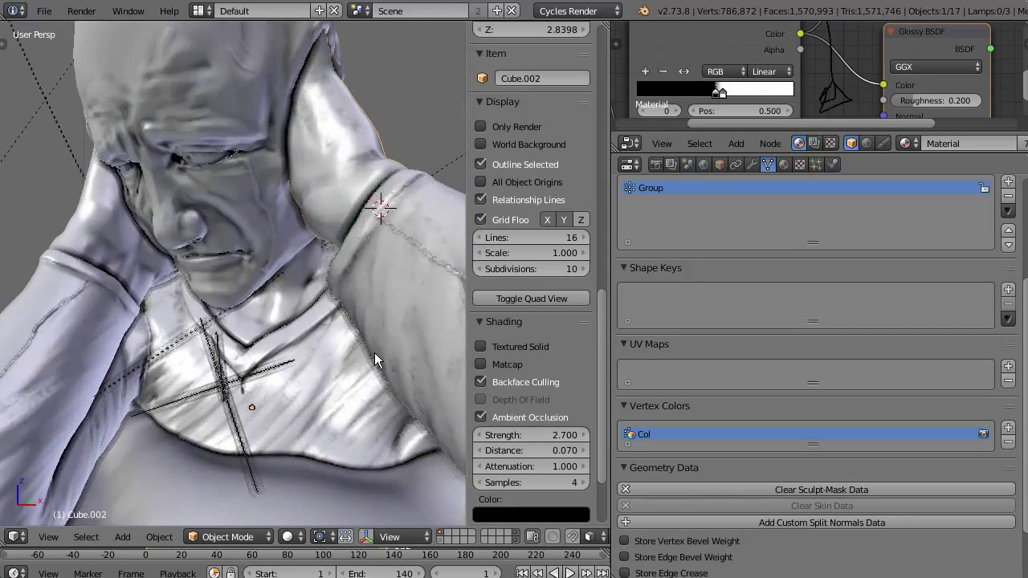
{"action": "middle_click_drag", "start_coordinate": [375, 353], "coordinate": [348, 330]}
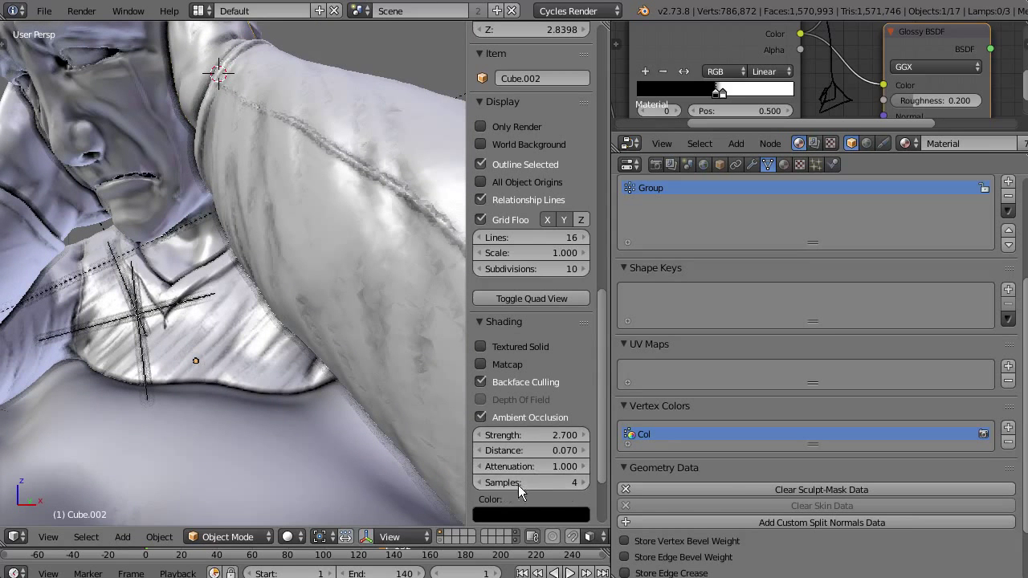
Step: Try 5 and 1 ambient occlusion samples for comparison, and settle on 12 samples
{"action": "left_click", "coordinate": [587, 483]}
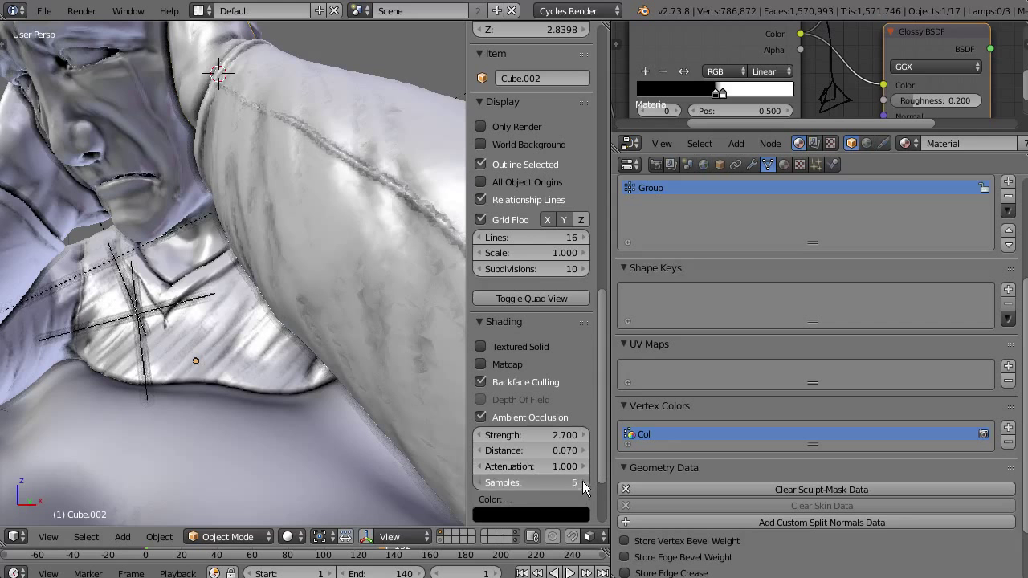
{"action": "left_click_drag", "start_coordinate": [569, 484], "coordinate": [375, 501]}
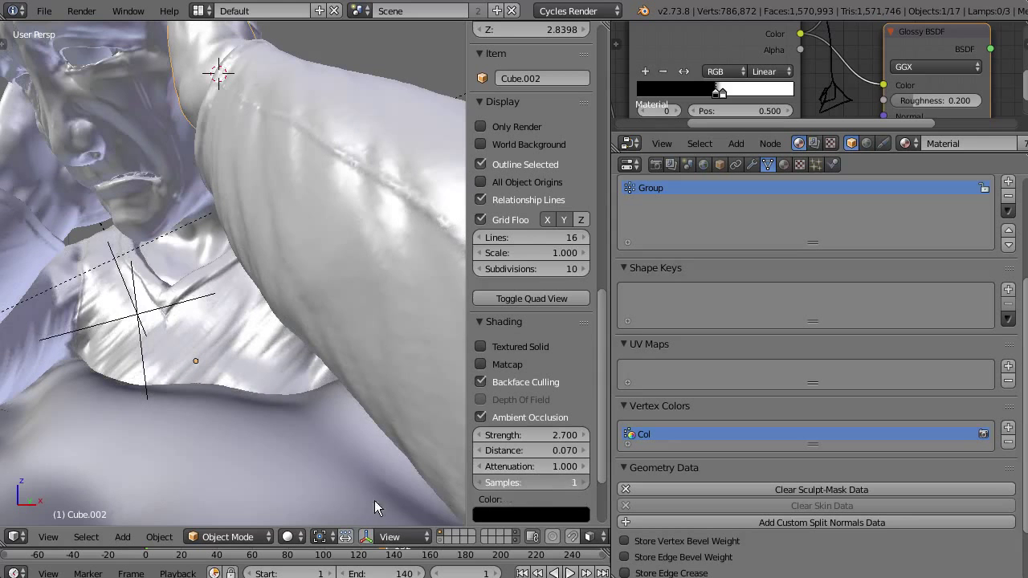
{"action": "left_click", "coordinate": [579, 484]}
{"action": "left_click", "coordinate": [582, 484]}
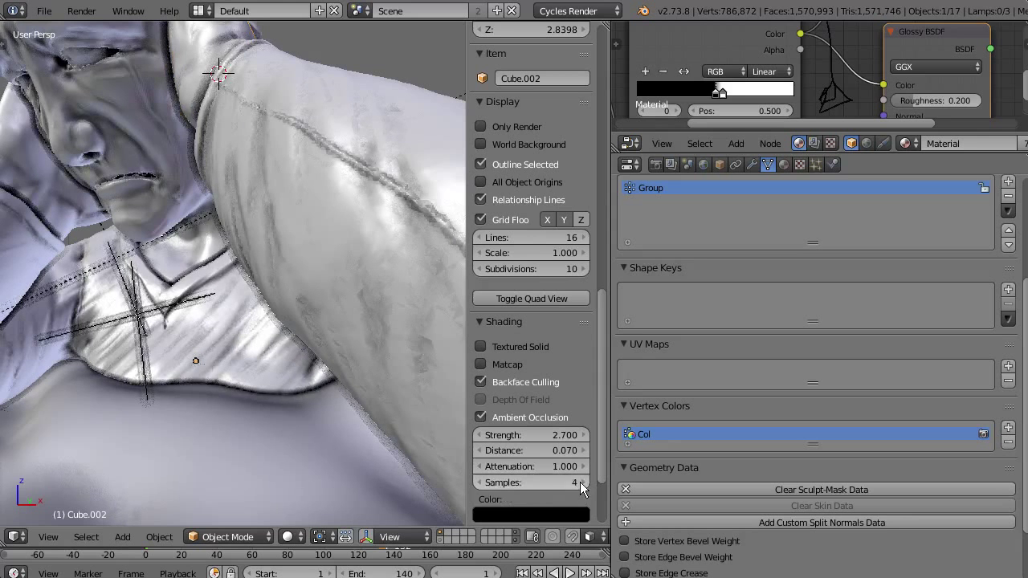
{"action": "left_click", "coordinate": [582, 483]}
{"action": "left_click", "coordinate": [582, 483]}
{"action": "left_click", "coordinate": [582, 482]}
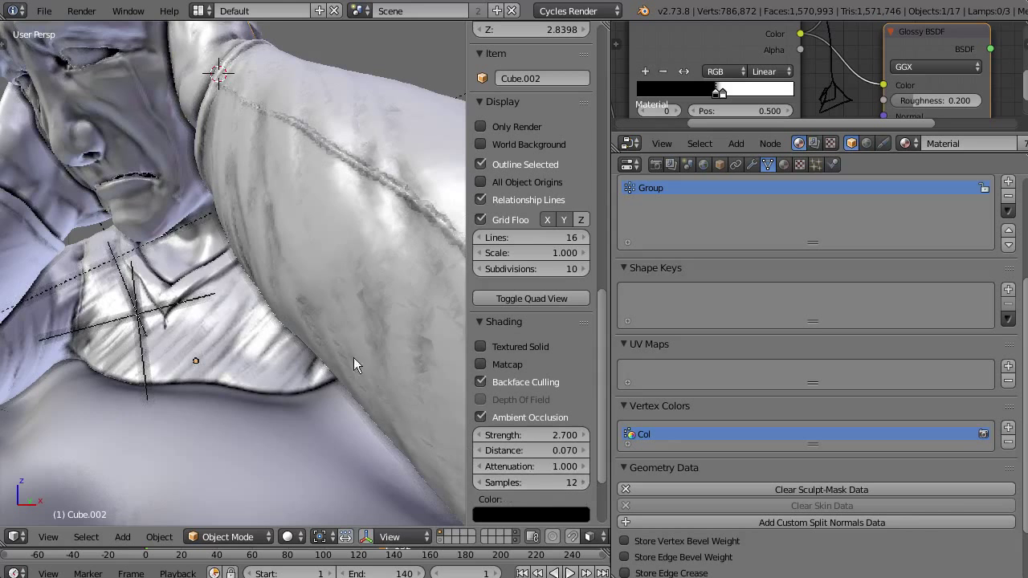
Step: Inspect the 12-sample ambient occlusion on the whole bust and close up around the head and hands
{"action": "scroll", "coordinate": [346, 337], "scroll_direction": "down", "scroll_amount": 5}
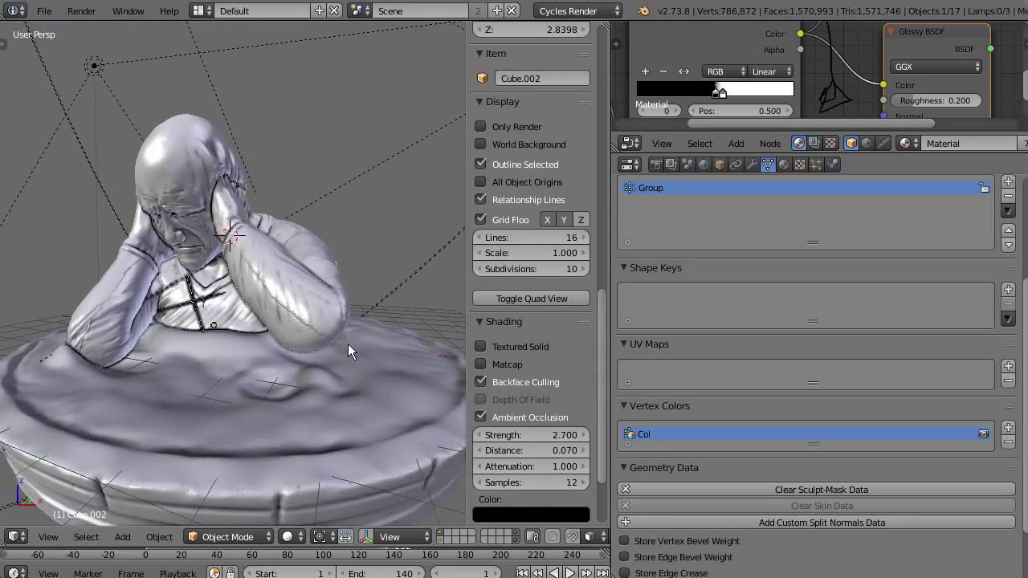
{"action": "scroll", "coordinate": [347, 344], "scroll_direction": "up", "scroll_amount": 2}
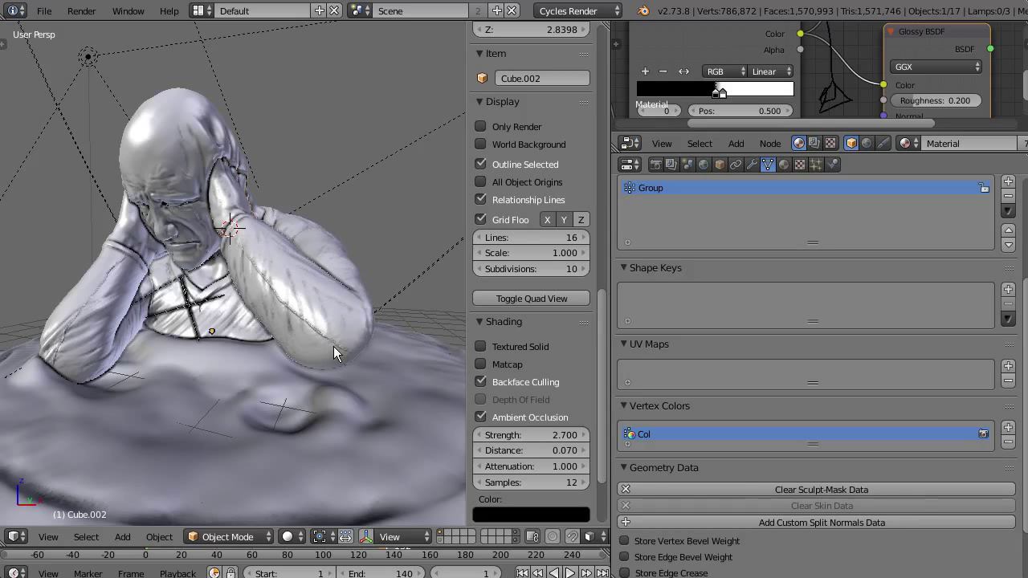
{"action": "middle_click_drag", "start_coordinate": [335, 347], "coordinate": [321, 363]}
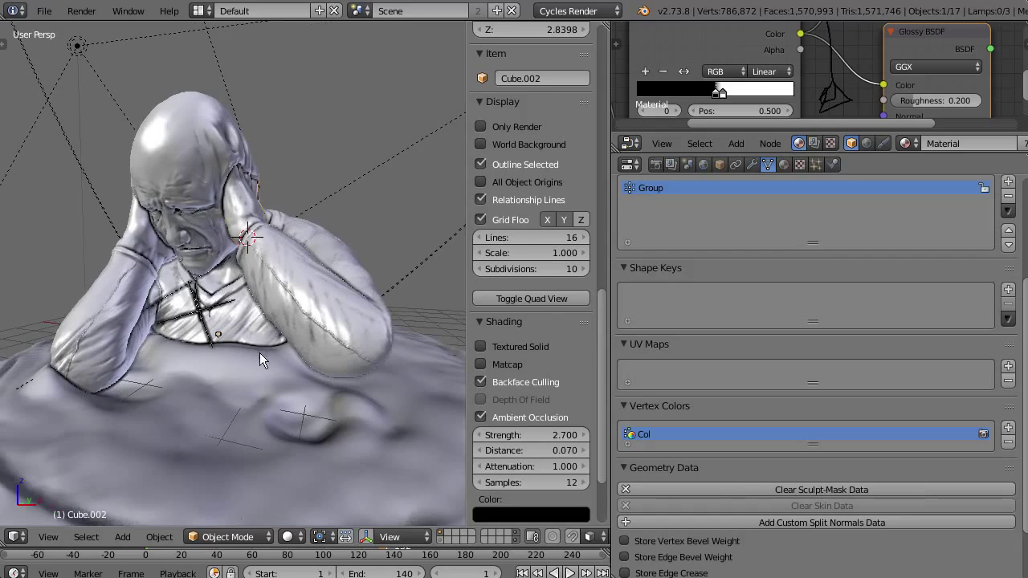
{"action": "scroll", "coordinate": [259, 353], "scroll_direction": "up", "scroll_amount": 2}
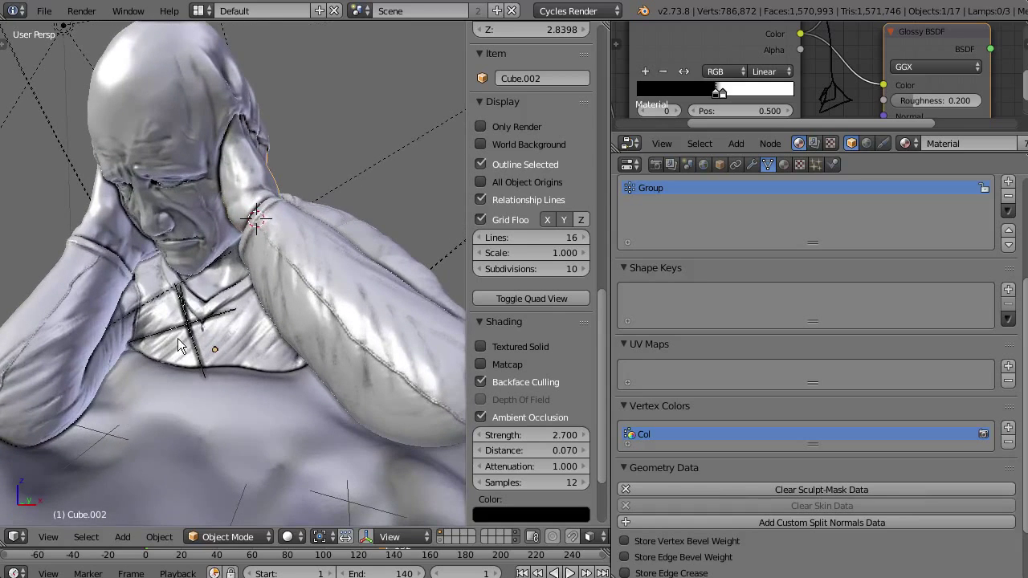
{"action": "mouse_move", "coordinate": [178, 345]}
{"action": "middle_mouse_down"}
{"action": "mouse_move", "coordinate": [225, 343]}
{"action": "mouse_move", "coordinate": [215, 348]}
{"action": "middle_mouse_up"}
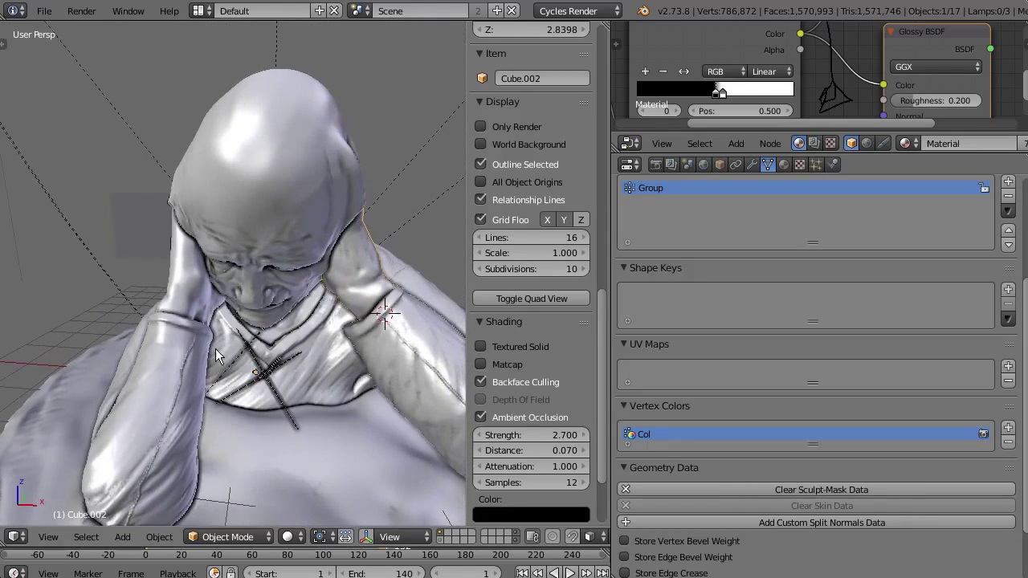
{"action": "scroll", "coordinate": [216, 349], "scroll_direction": "up", "scroll_amount": 4}
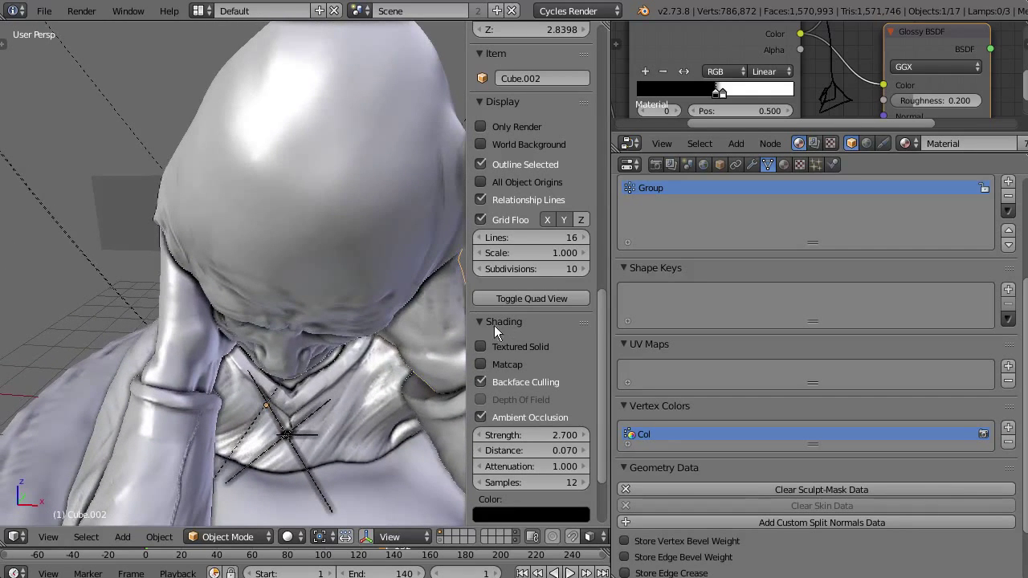
Step: Raise the ambient occlusion strength to 9.600 to exaggerate the dark lines in the sculpt's cavities
{"action": "mouse_move", "coordinate": [524, 434]}
{"action": "left_mouse_down"}
{"action": "mouse_move", "coordinate": [606, 425]}
{"action": "mouse_move", "coordinate": [576, 433]}
{"action": "mouse_move", "coordinate": [587, 427]}
{"action": "left_mouse_up"}
{"action": "scroll", "coordinate": [382, 371], "scroll_direction": "down", "scroll_amount": 3}
{"action": "scroll", "coordinate": [381, 370], "scroll_direction": "up", "scroll_amount": 4}
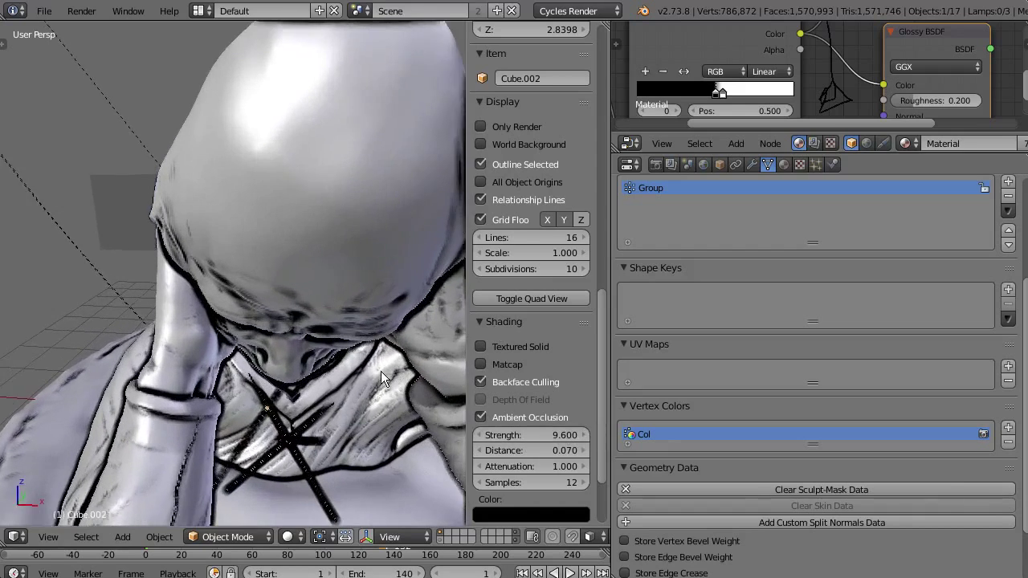
{"action": "scroll", "coordinate": [382, 369], "scroll_direction": "down", "scroll_amount": 5}
{"action": "scroll", "coordinate": [386, 369], "scroll_direction": "up", "scroll_amount": 4}
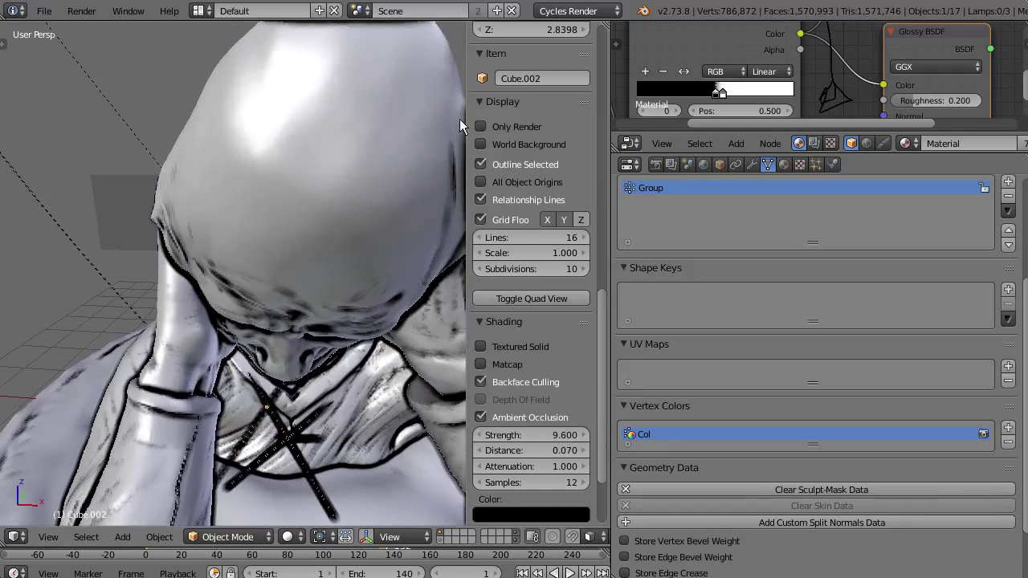
{"action": "mouse_move", "coordinate": [459, 118]}
{"action": "middle_mouse_down"}
{"action": "mouse_move", "coordinate": [421, 147]}
{"action": "mouse_move", "coordinate": [410, 120]}
{"action": "middle_mouse_up"}
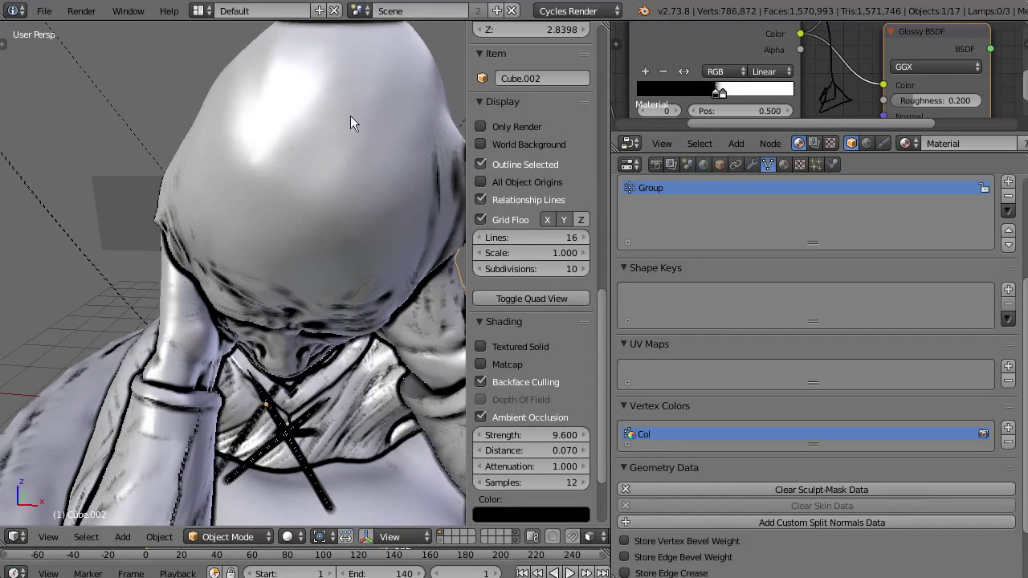
{"action": "mouse_move", "coordinate": [350, 116]}
{"action": "middle_mouse_down", "text": "ctrl"}
{"action": "mouse_move", "coordinate": [359, 195]}
{"action": "mouse_move", "coordinate": [283, 217]}
{"action": "mouse_move", "coordinate": [299, 186]}
{"action": "mouse_move", "coordinate": [280, 206]}
{"action": "mouse_move", "coordinate": [229, 204]}
{"action": "middle_mouse_up", "text": "ctrl"}
Step: Examine the exaggerated ambient occlusion lines on the bust and its round base from several angles and distances
{"action": "right_click", "coordinate": [330, 182]}
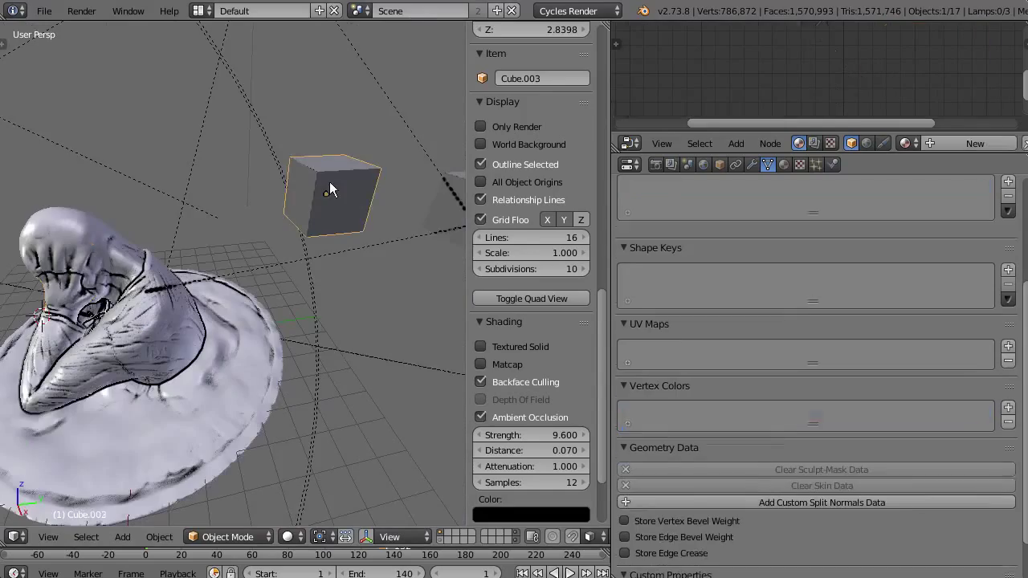
{"action": "mouse_move", "coordinate": [329, 182]}
{"action": "middle_mouse_down"}
{"action": "mouse_move", "coordinate": [288, 212]}
{"action": "mouse_move", "coordinate": [342, 230]}
{"action": "mouse_move", "coordinate": [293, 220]}
{"action": "mouse_move", "coordinate": [328, 234]}
{"action": "mouse_move", "coordinate": [374, 215]}
{"action": "mouse_move", "coordinate": [362, 279]}
{"action": "mouse_move", "coordinate": [340, 314]}
{"action": "mouse_move", "coordinate": [292, 328]}
{"action": "mouse_move", "coordinate": [259, 319]}
{"action": "mouse_move", "coordinate": [286, 310]}
{"action": "mouse_move", "coordinate": [305, 239]}
{"action": "mouse_move", "coordinate": [272, 271]}
{"action": "mouse_move", "coordinate": [312, 234]}
{"action": "mouse_move", "coordinate": [293, 279]}
{"action": "mouse_move", "coordinate": [263, 306]}
{"action": "mouse_move", "coordinate": [184, 314]}
{"action": "mouse_move", "coordinate": [264, 297]}
{"action": "mouse_move", "coordinate": [235, 309]}
{"action": "middle_mouse_up"}
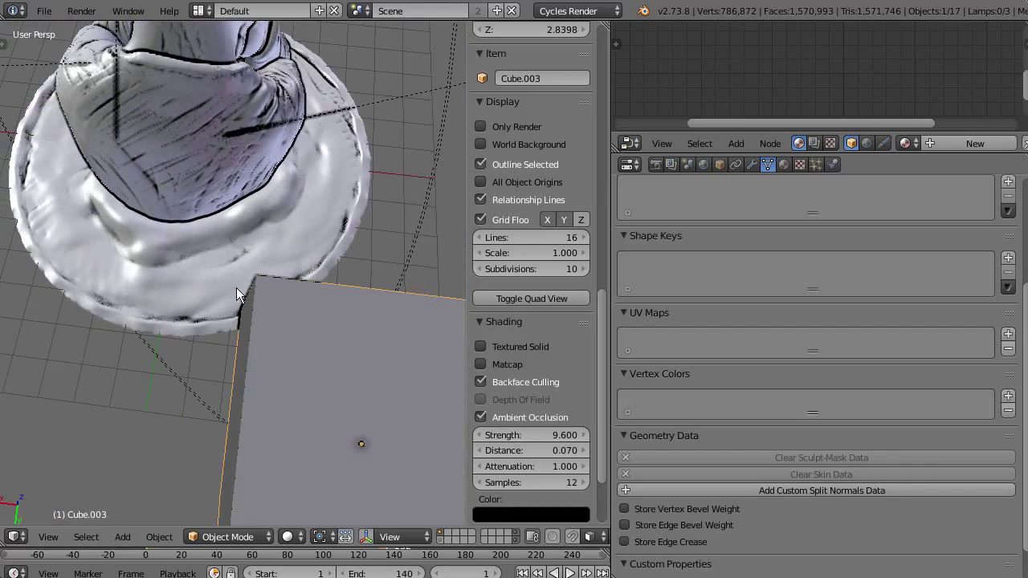
{"action": "mouse_move", "coordinate": [252, 276]}
{"action": "middle_mouse_down"}
{"action": "mouse_move", "coordinate": [205, 334]}
{"action": "mouse_move", "coordinate": [445, 248]}
{"action": "mouse_move", "coordinate": [290, 344]}
{"action": "mouse_move", "coordinate": [390, 286]}
{"action": "middle_mouse_up"}
{"action": "scroll", "coordinate": [360, 335], "scroll_direction": "down", "scroll_amount": 5}
{"action": "middle_click_drag", "start_coordinate": [361, 335], "coordinate": [376, 305]}
{"action": "scroll", "coordinate": [376, 305], "scroll_direction": "up", "scroll_amount": 3}
{"action": "scroll", "coordinate": [355, 371], "scroll_direction": "down", "scroll_amount": 7}
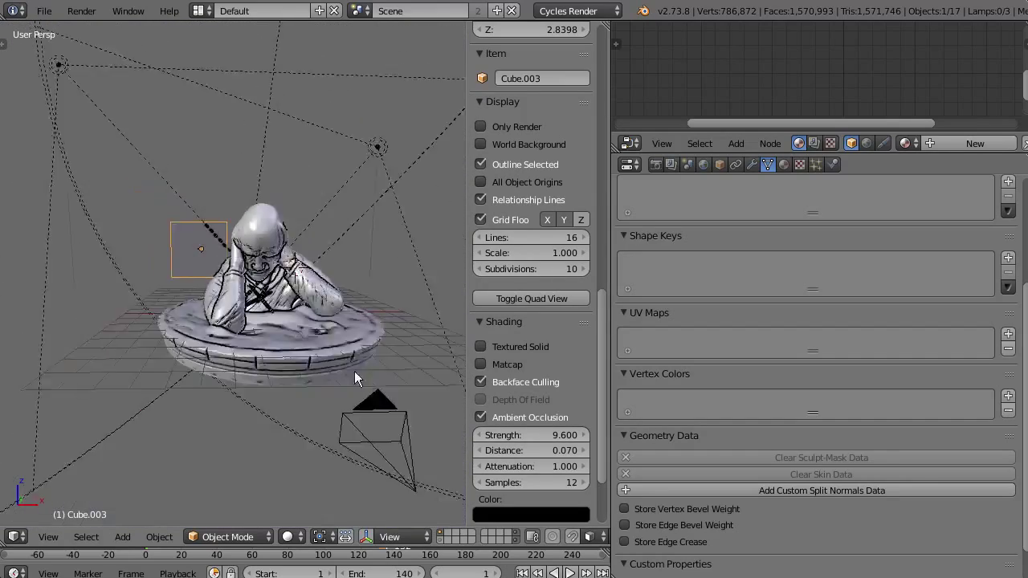
{"action": "scroll", "coordinate": [341, 335], "scroll_direction": "up", "scroll_amount": 8}
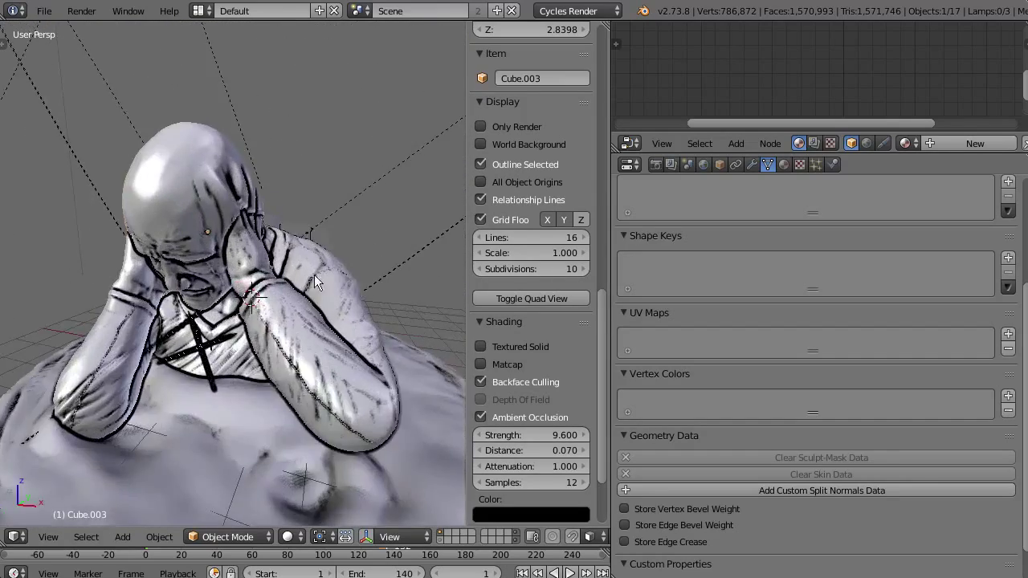
{"action": "scroll", "coordinate": [304, 282], "scroll_direction": "up", "scroll_amount": 3}
{"action": "scroll", "coordinate": [315, 270], "scroll_direction": "down", "scroll_amount": 5}
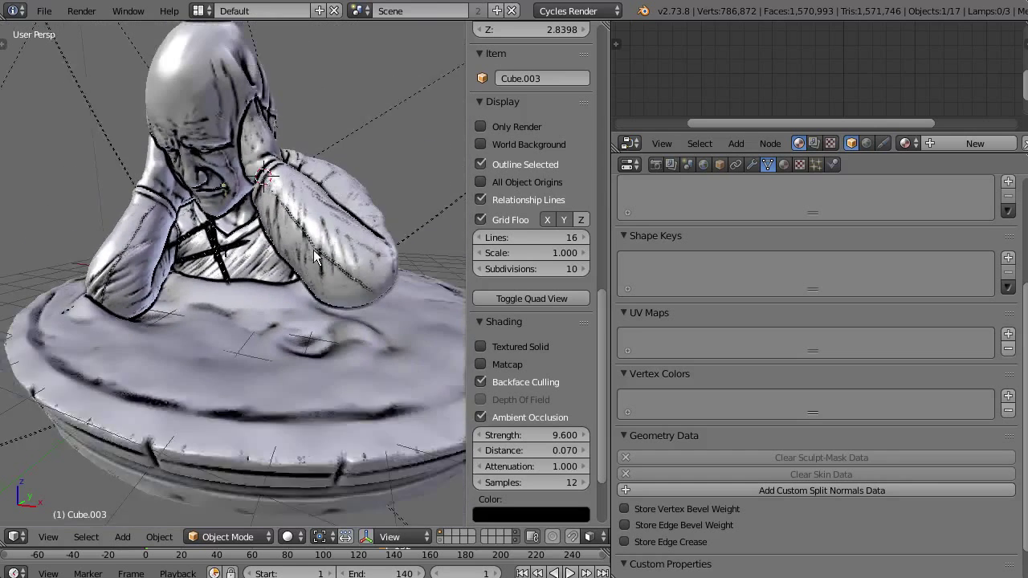
{"action": "scroll", "coordinate": [310, 263], "scroll_direction": "up", "scroll_amount": 2}
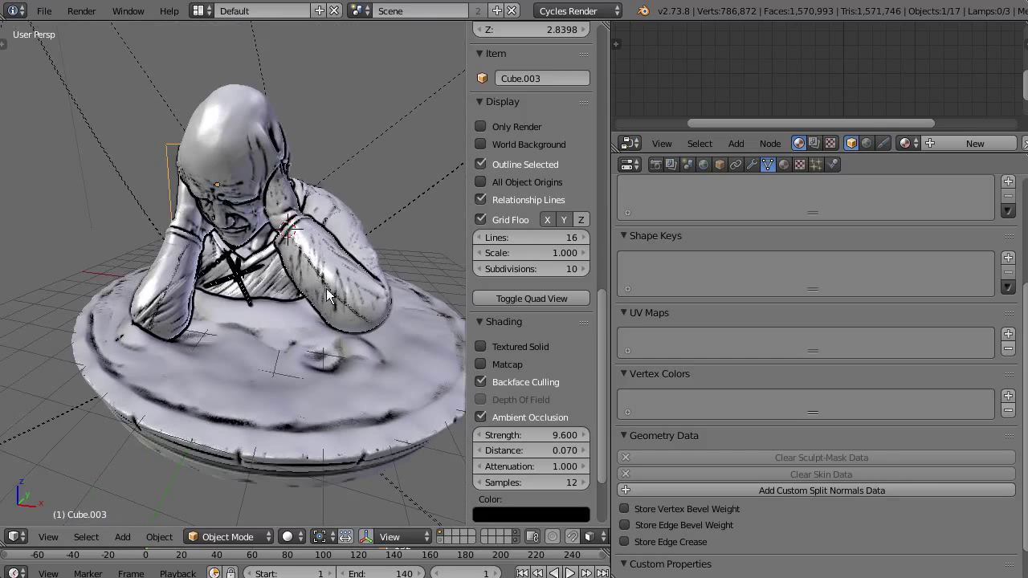
{"action": "scroll", "coordinate": [352, 355], "scroll_direction": "down", "scroll_amount": 3}
{"action": "scroll", "coordinate": [372, 294], "scroll_direction": "up", "scroll_amount": 5}
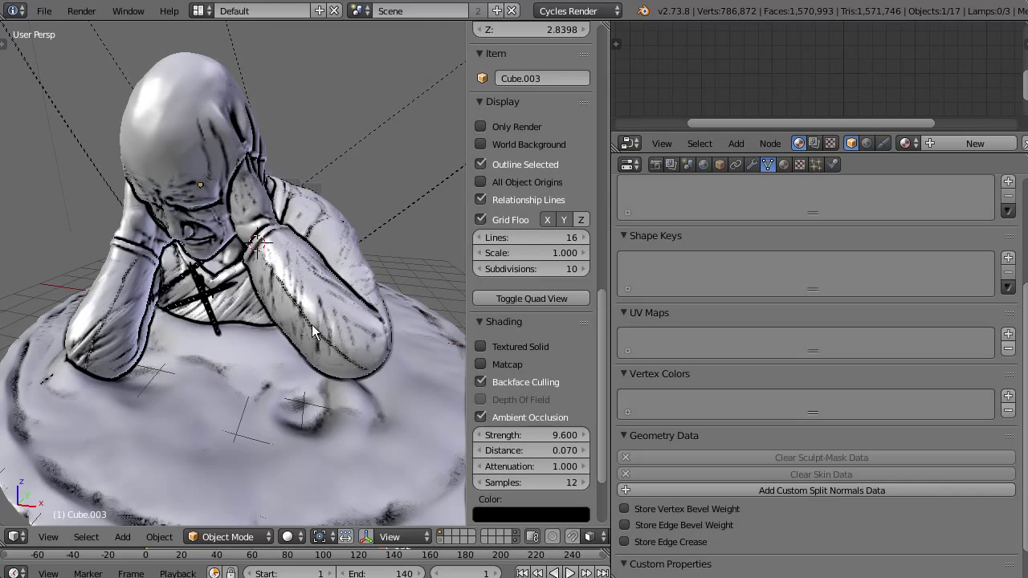
{"action": "scroll", "coordinate": [343, 305], "scroll_direction": "down", "scroll_amount": 3}
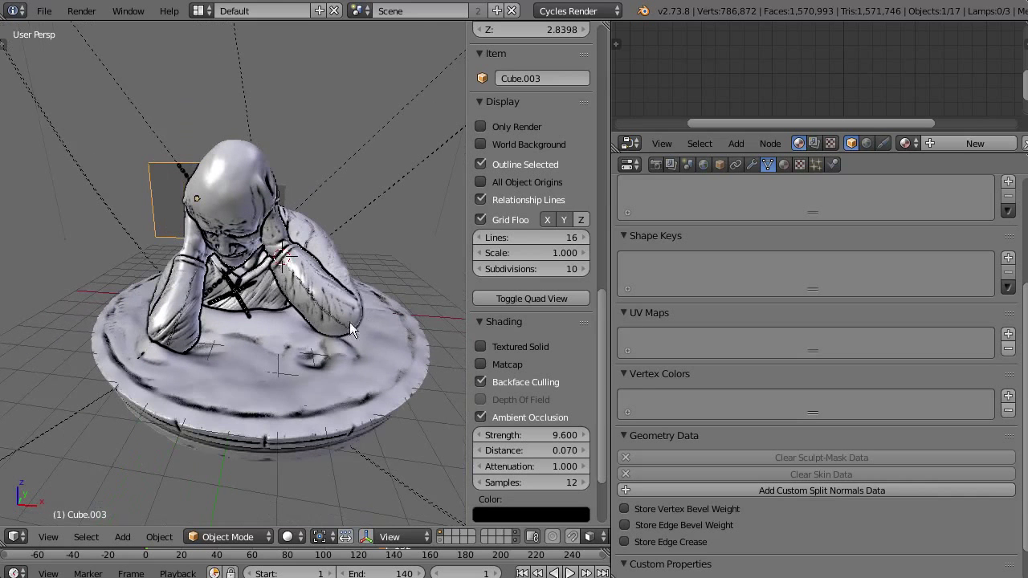
{"action": "scroll", "coordinate": [301, 341], "scroll_direction": "up", "scroll_amount": 3}
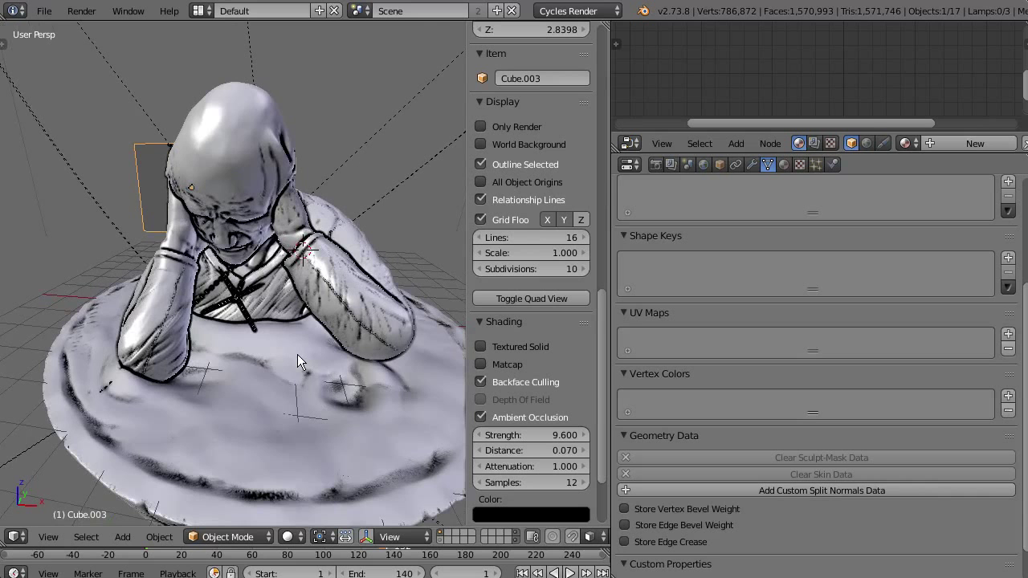
{"action": "scroll", "coordinate": [296, 353], "scroll_direction": "up", "scroll_amount": 1}
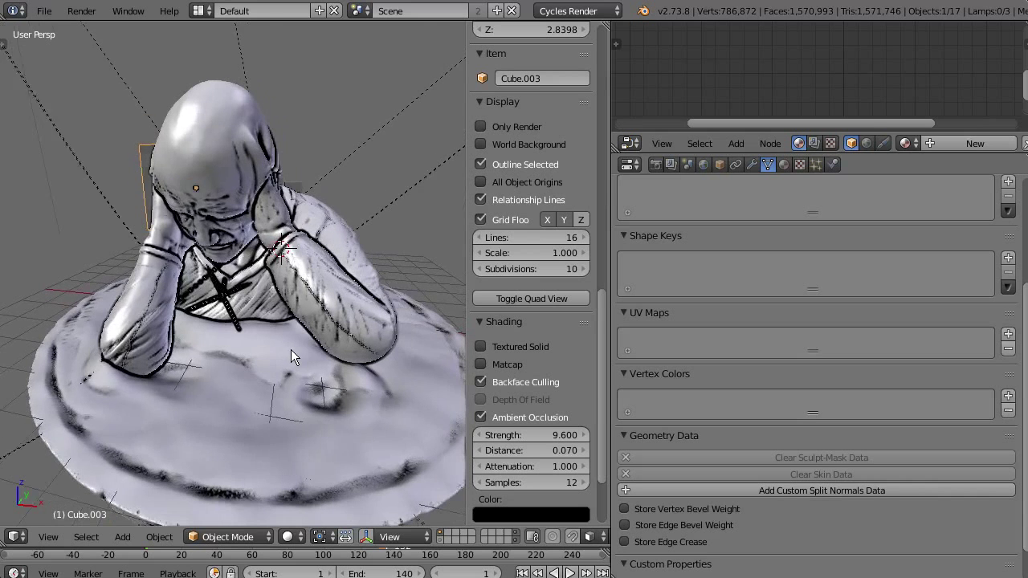
{"action": "scroll", "coordinate": [293, 358], "scroll_direction": "up", "scroll_amount": 1}
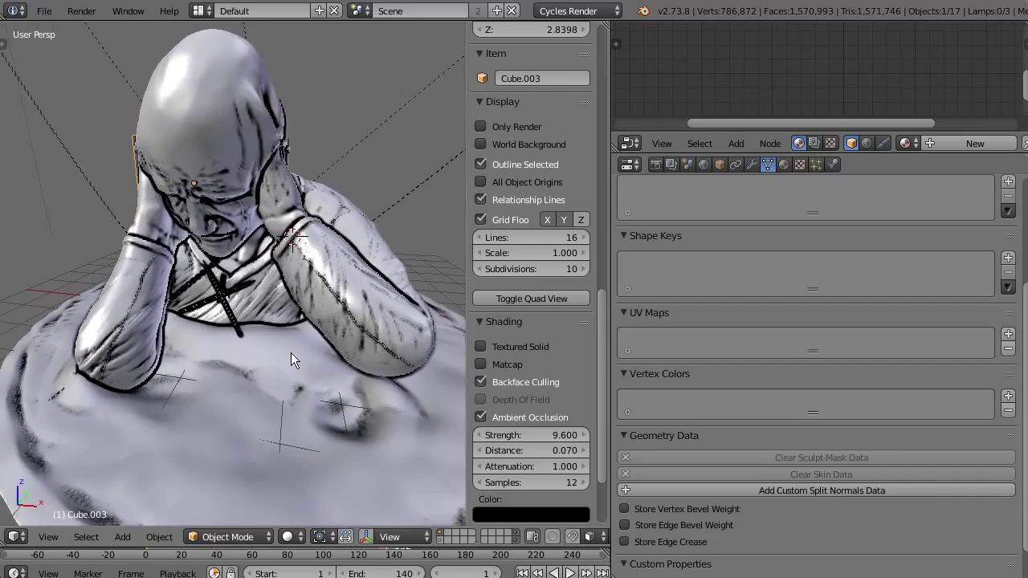
{"action": "scroll", "coordinate": [287, 334], "scroll_direction": "up", "scroll_amount": 1}
{"action": "middle_click_drag", "start_coordinate": [287, 334], "coordinate": [279, 317], "text": "shift"}
{"action": "scroll", "coordinate": [293, 381], "scroll_direction": "down", "scroll_amount": 4}
{"action": "scroll", "coordinate": [293, 388], "scroll_direction": "up", "scroll_amount": 6}
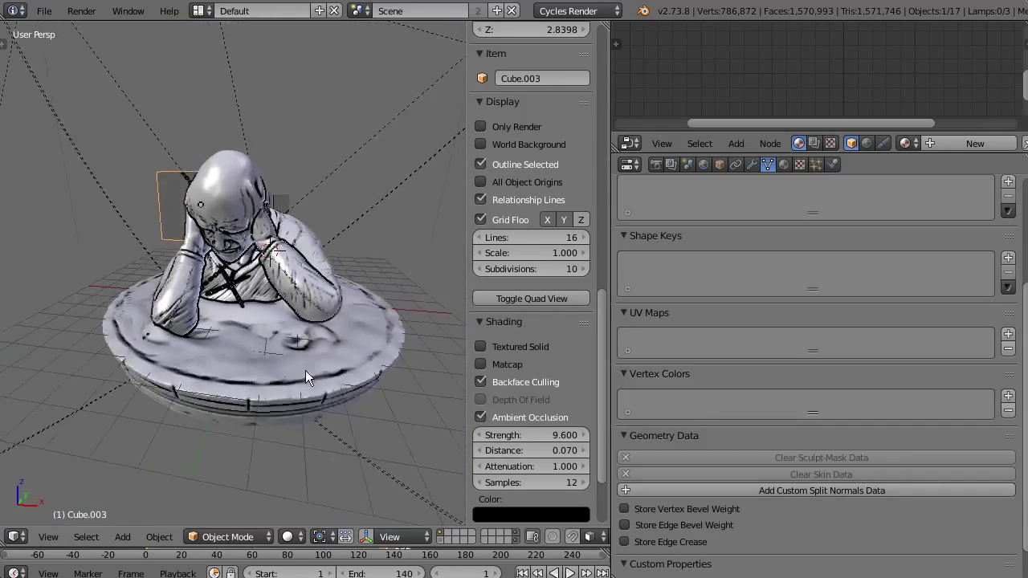
Step: Set the ambient occlusion samples to 6 and lower the strength to 3.900
{"action": "left_click", "coordinate": [512, 482]}
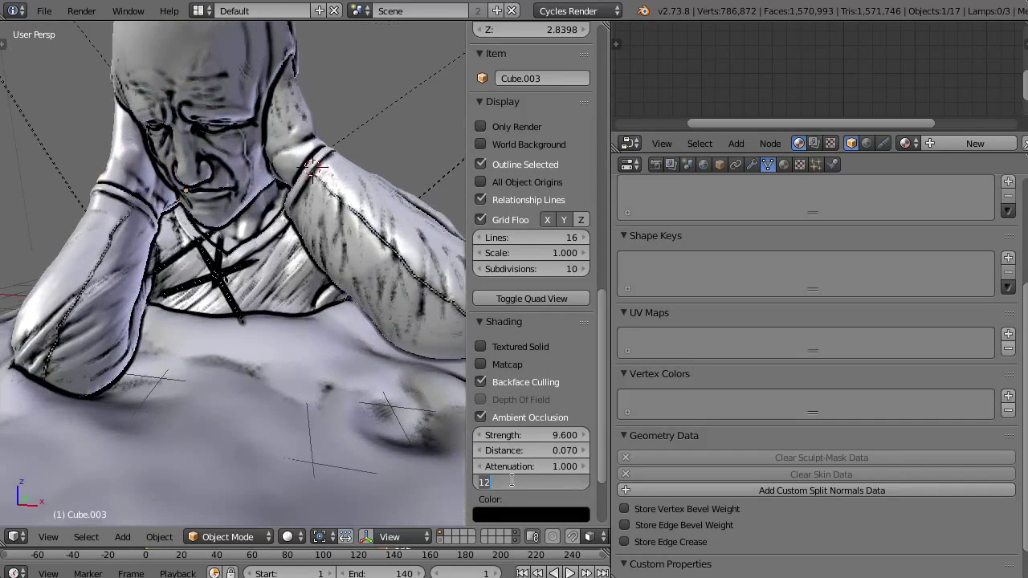
{"action": "type", "text": "6"}
{"action": "key", "text": "Return"}
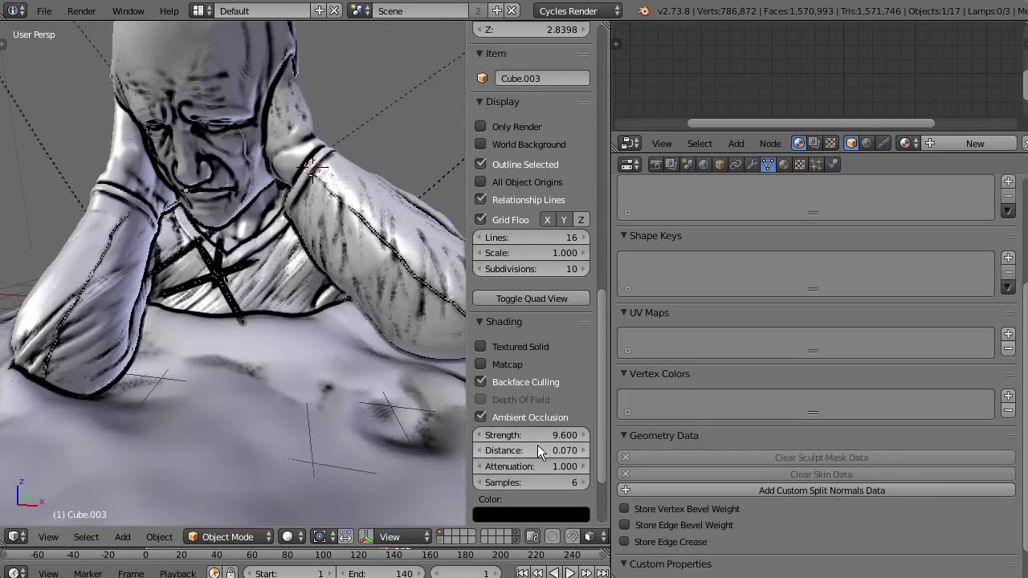
{"action": "mouse_move", "coordinate": [536, 436]}
{"action": "left_mouse_down"}
{"action": "mouse_move", "coordinate": [446, 429]}
{"action": "mouse_move", "coordinate": [463, 427]}
{"action": "mouse_move", "coordinate": [437, 406]}
{"action": "left_mouse_up"}
{"action": "middle_click_drag", "start_coordinate": [438, 406], "coordinate": [459, 410]}
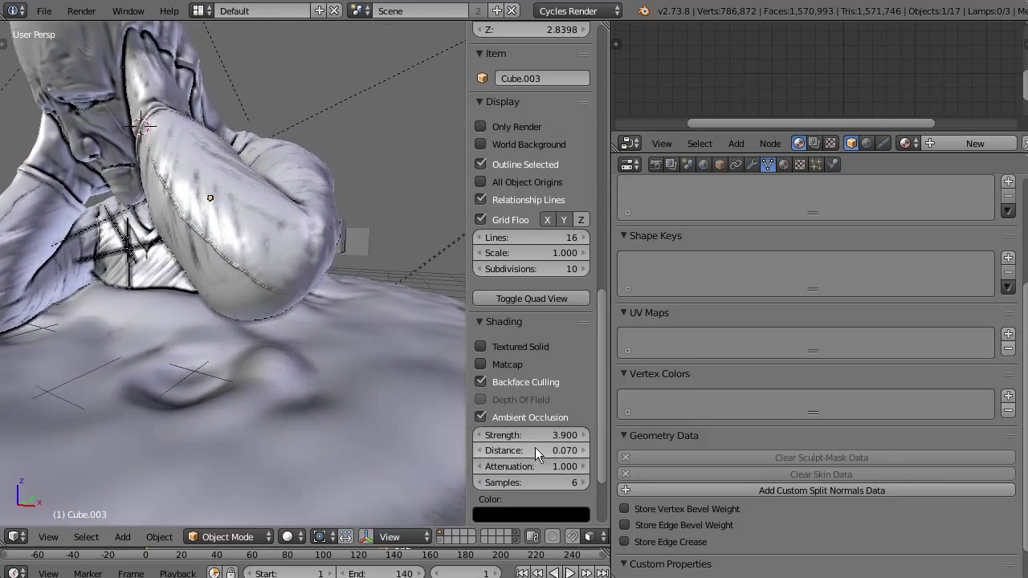
Step: Set the ambient occlusion distance to 0.021 and the strength to 4.540, and check the finer lines across the whole sculpture
{"action": "mouse_move", "coordinate": [535, 448]}
{"action": "left_mouse_down"}
{"action": "mouse_move", "coordinate": [484, 442]}
{"action": "mouse_move", "coordinate": [591, 434]}
{"action": "left_mouse_up"}
{"action": "middle_click_drag", "start_coordinate": [375, 419], "coordinate": [410, 417]}
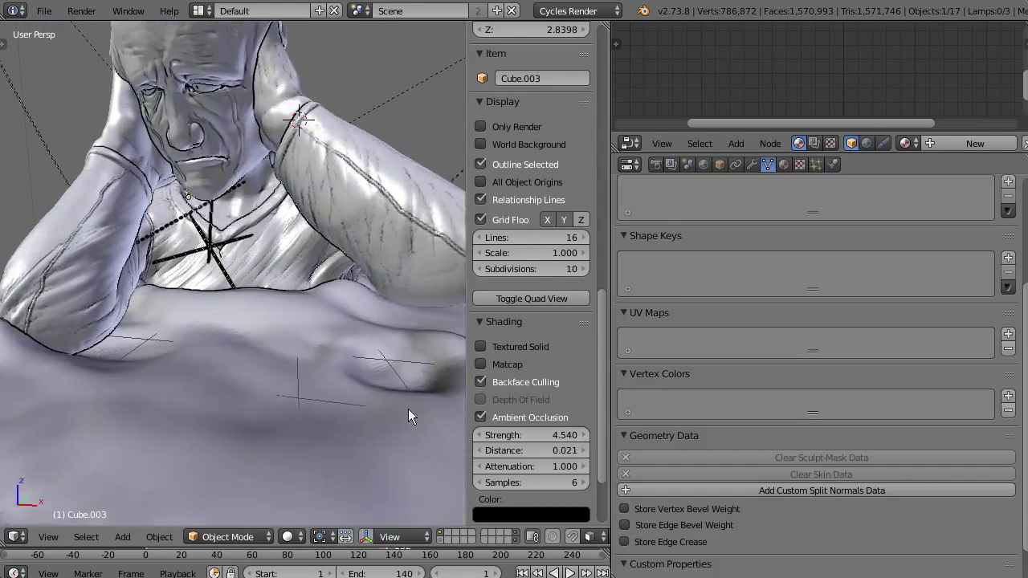
{"action": "scroll", "coordinate": [408, 417], "scroll_direction": "down", "scroll_amount": 4}
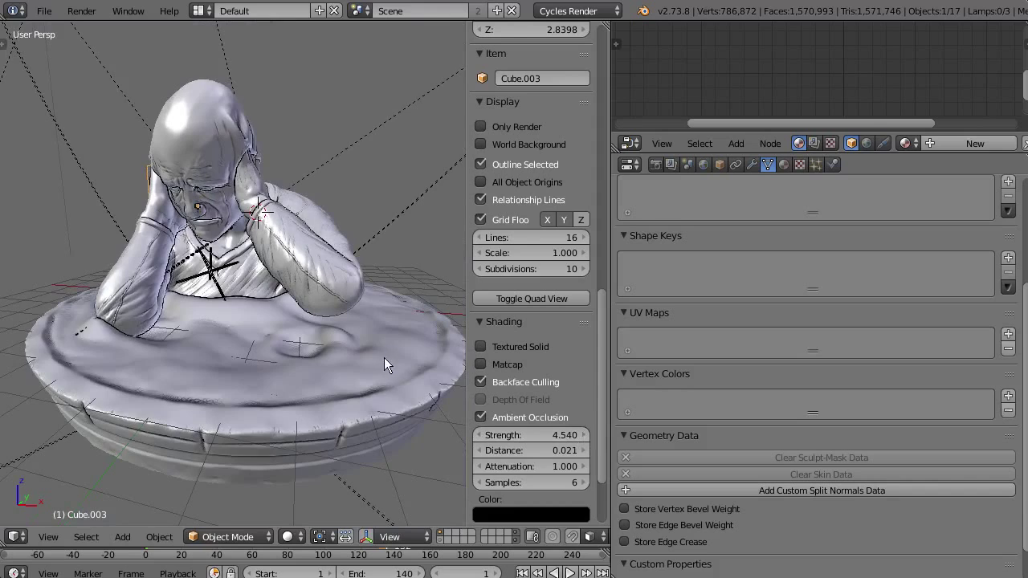
{"action": "mouse_move", "coordinate": [384, 358]}
{"action": "middle_mouse_down"}
{"action": "mouse_move", "coordinate": [414, 344]}
{"action": "mouse_move", "coordinate": [401, 351]}
{"action": "mouse_move", "coordinate": [411, 347]}
{"action": "mouse_move", "coordinate": [412, 325]}
{"action": "middle_mouse_up"}
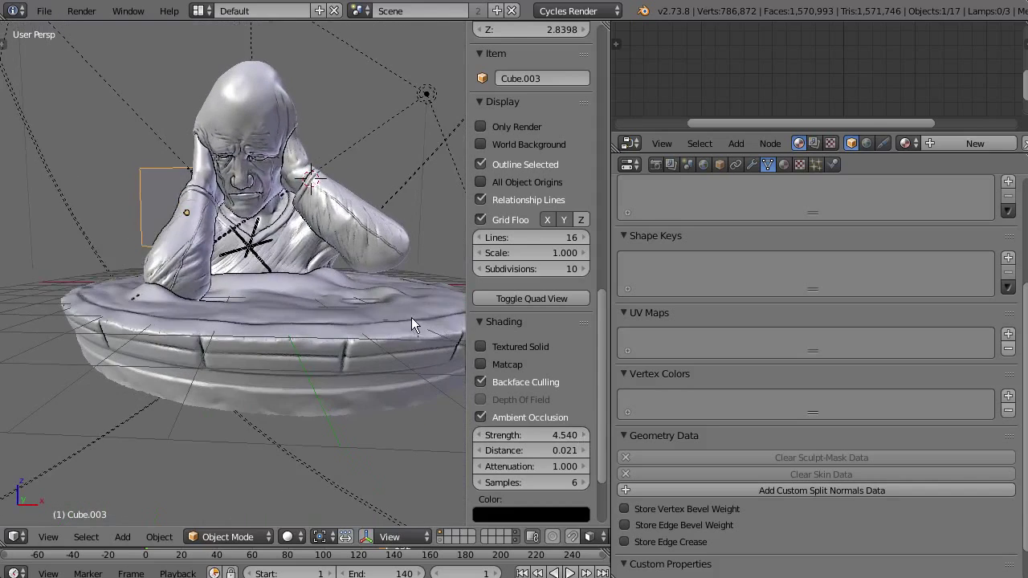
{"action": "middle_click_drag", "start_coordinate": [370, 249], "coordinate": [327, 294]}
{"action": "scroll", "coordinate": [332, 286], "scroll_direction": "up", "scroll_amount": 2}
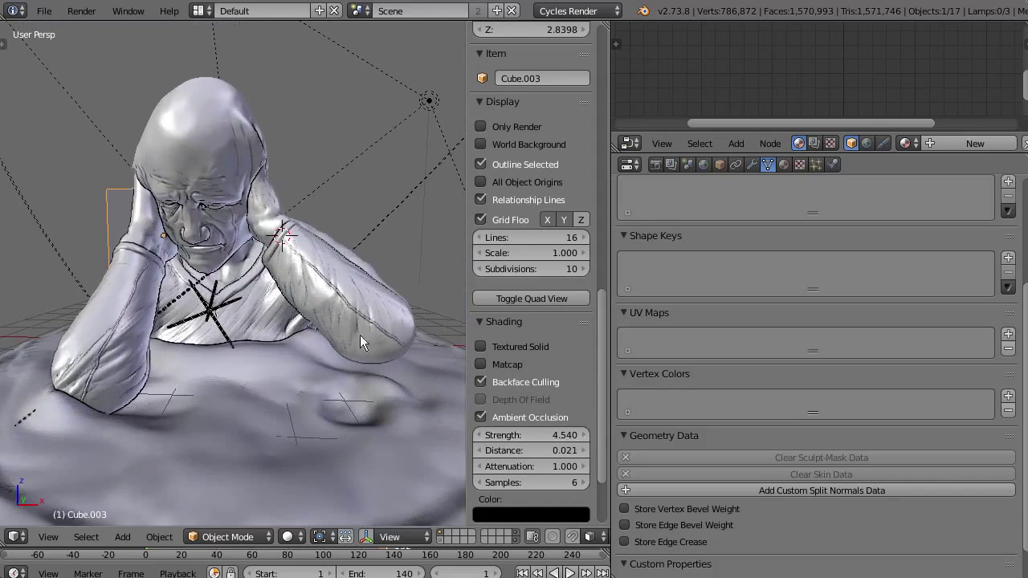
Step: Turn off backface culling and ambient occlusion in the viewport shading
{"action": "left_click", "coordinate": [481, 382]}
{"action": "left_click", "coordinate": [480, 417]}
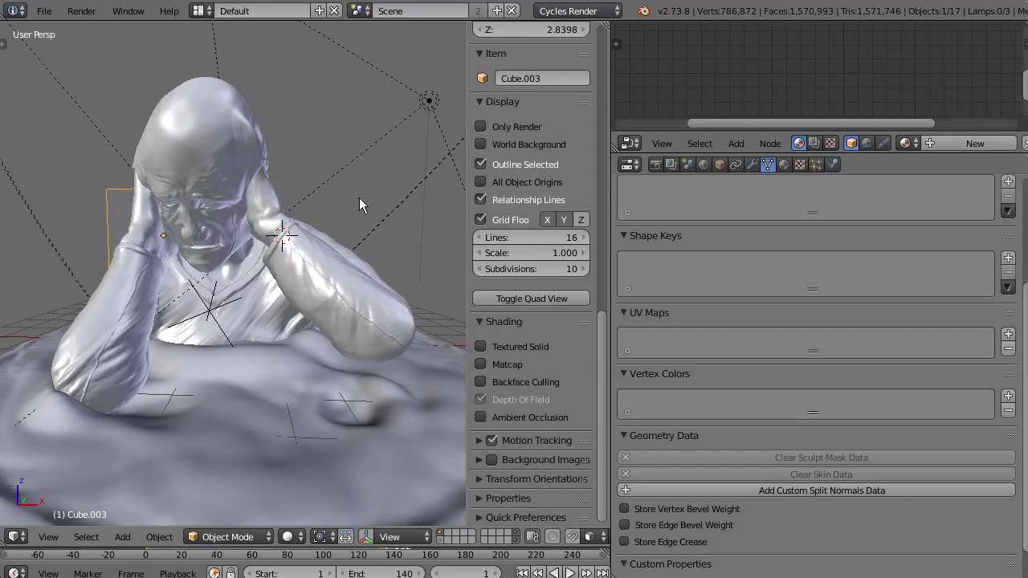
{"action": "scroll", "coordinate": [359, 206], "scroll_direction": "down", "scroll_amount": 5}
{"action": "middle_click_drag", "start_coordinate": [383, 278], "coordinate": [323, 295]}
{"action": "middle_click_drag", "start_coordinate": [348, 294], "coordinate": [376, 323]}
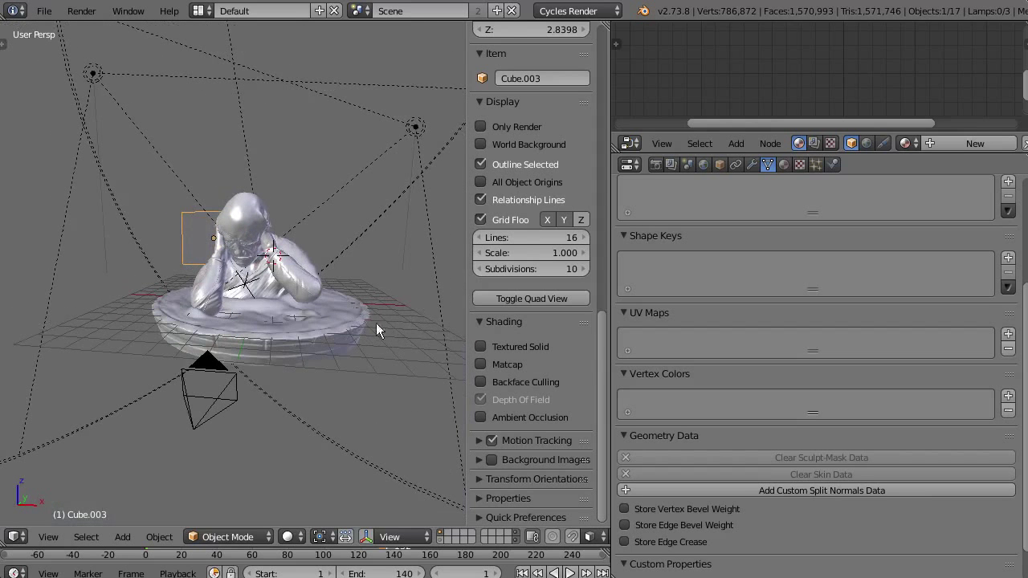
Step: Select the camera, look through it, and compare the viewport with depth of field off and on
{"action": "right_click", "coordinate": [209, 416]}
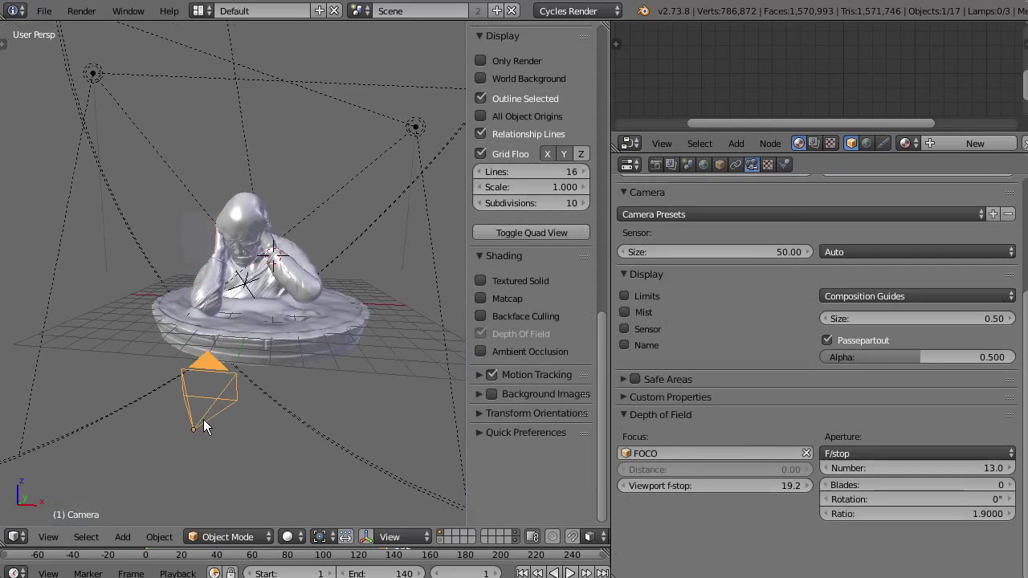
{"action": "key", "text": "KP_0"}
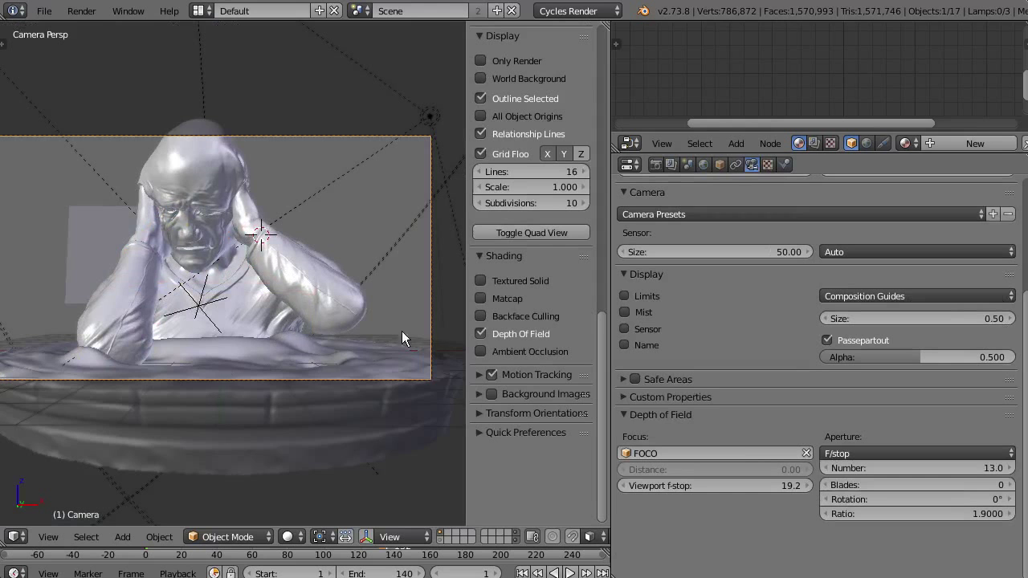
{"action": "key", "text": "Home"}
{"action": "left_click", "coordinate": [482, 334]}
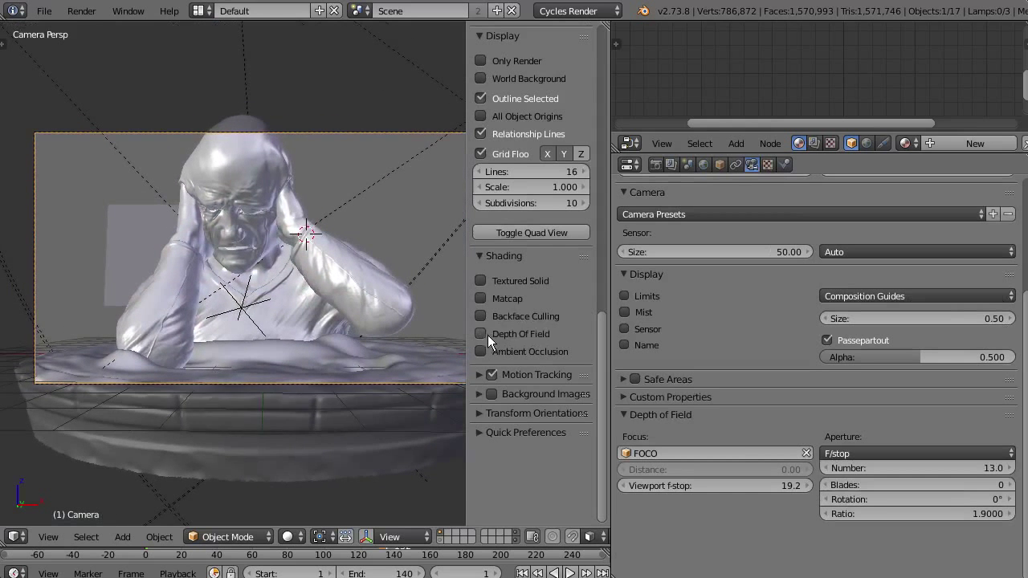
{"action": "left_click", "coordinate": [482, 334]}
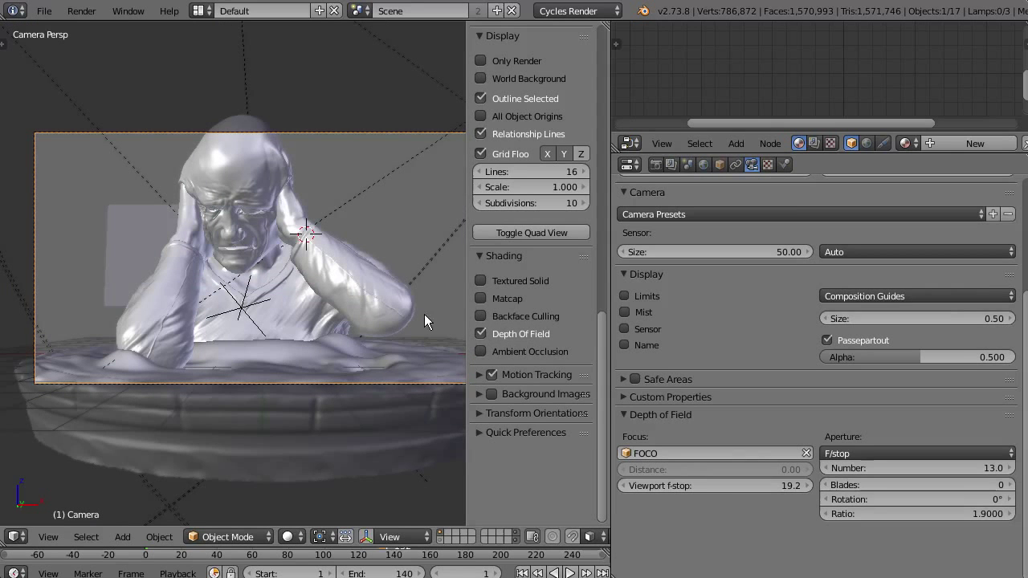
Step: Widen the 3D viewport and reposition the background cube seen beside the bust in the camera view
{"action": "middle_click_drag", "start_coordinate": [424, 314], "coordinate": [381, 343], "text": "shift"}
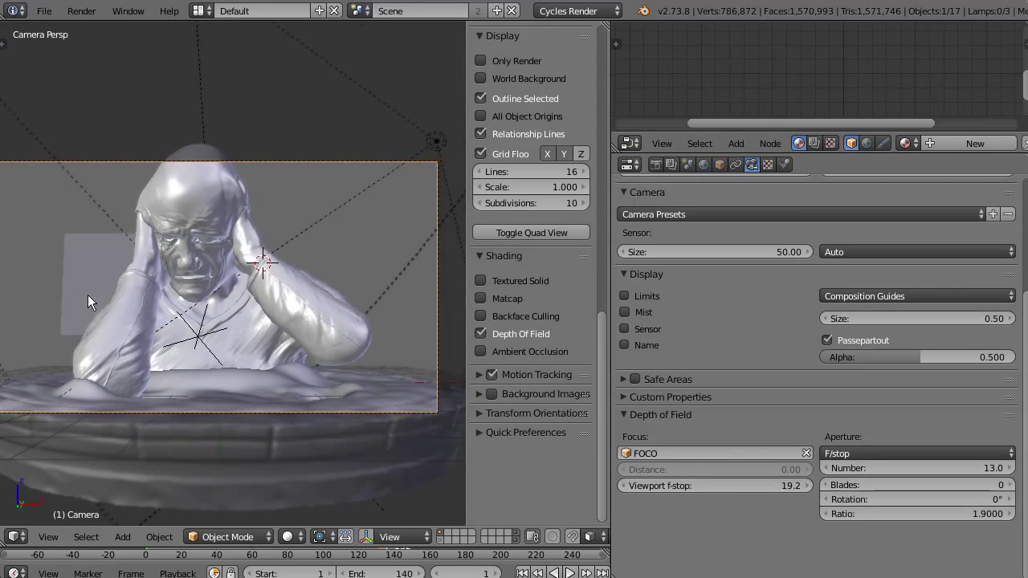
{"action": "right_click", "coordinate": [88, 294]}
{"action": "middle_click_drag", "start_coordinate": [178, 268], "coordinate": [206, 266], "text": "shift"}
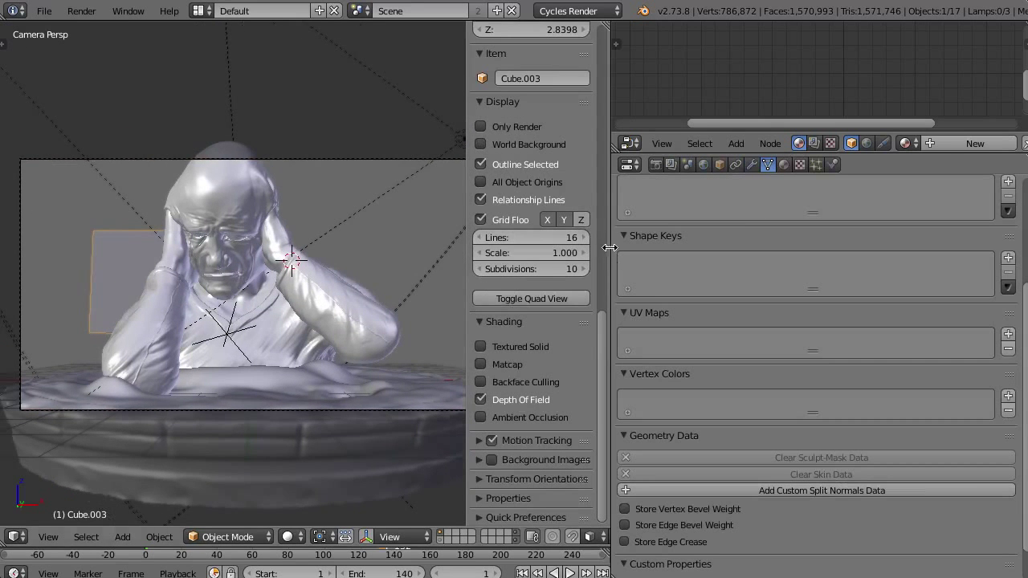
{"action": "left_click_drag", "start_coordinate": [610, 247], "coordinate": [809, 207]}
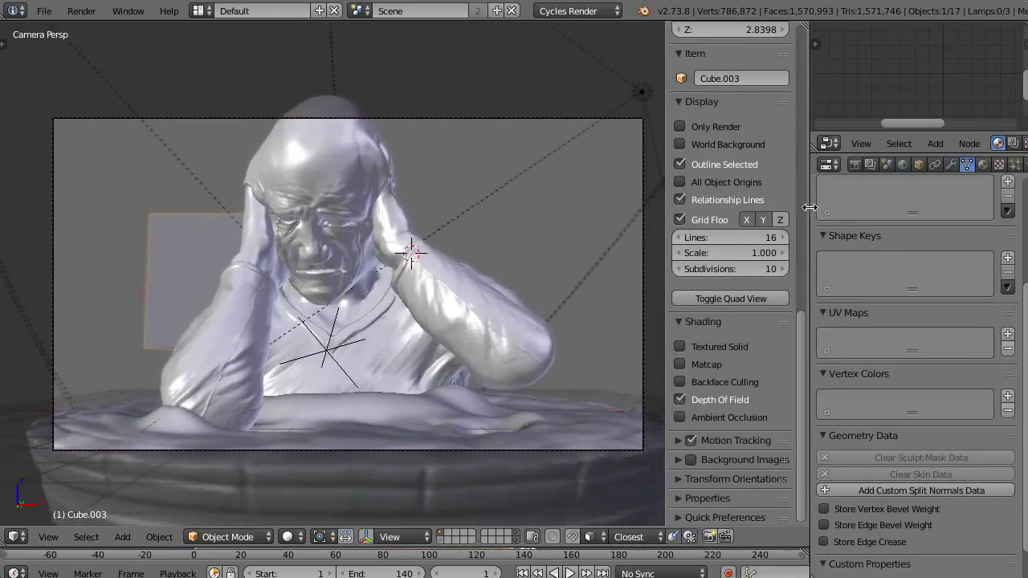
{"action": "middle_click_drag", "start_coordinate": [405, 284], "coordinate": [399, 252], "text": "shift"}
{"action": "middle_click_drag", "start_coordinate": [399, 251], "coordinate": [405, 180]}
{"action": "key", "text": "g"}
{"action": "left_click", "coordinate": [366, 167]}
Step: Bring a second cube in from the side and adjust its position behind the bust from several angles
{"action": "right_click", "coordinate": [547, 161]}
{"action": "key", "text": "g"}
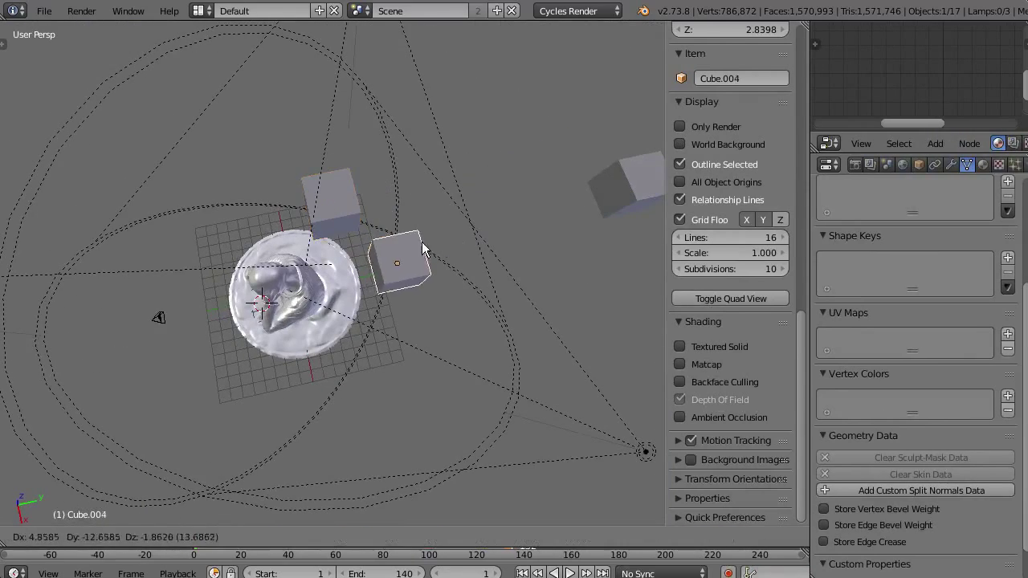
{"action": "left_click", "coordinate": [425, 246]}
{"action": "middle_click_drag", "start_coordinate": [425, 246], "coordinate": [525, 163]}
{"action": "key", "text": "g"}
{"action": "left_click", "coordinate": [483, 215]}
{"action": "mouse_move", "coordinate": [484, 215]}
{"action": "middle_mouse_down"}
{"action": "mouse_move", "coordinate": [473, 236]}
{"action": "mouse_move", "coordinate": [474, 225]}
{"action": "middle_mouse_up"}
{"action": "key", "text": "g"}
{"action": "mouse_move", "coordinate": [559, 276]}
{"action": "middle_mouse_down"}
{"action": "mouse_move", "coordinate": [450, 267]}
{"action": "mouse_move", "coordinate": [348, 317]}
{"action": "mouse_move", "coordinate": [505, 249]}
{"action": "middle_mouse_up"}
{"action": "left_click", "coordinate": [337, 264]}
Step: Move the third cube behind the bust and place it above the bent arm as seen through the camera
{"action": "right_click", "coordinate": [549, 259]}
{"action": "key", "text": "g"}
{"action": "left_click", "coordinate": [328, 283]}
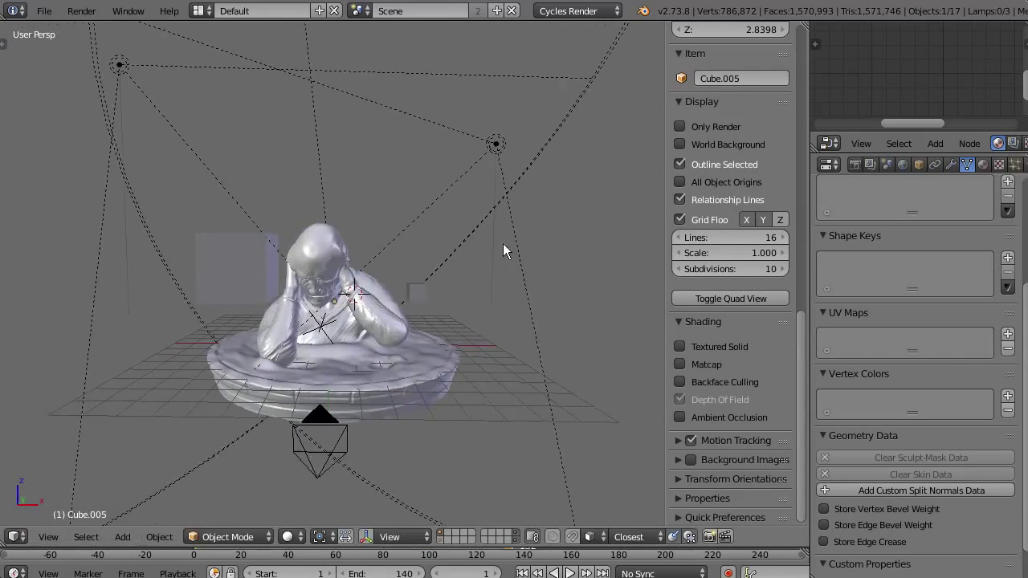
{"action": "key", "text": "g"}
{"action": "left_click", "coordinate": [431, 277]}
{"action": "key", "text": "KP_0"}
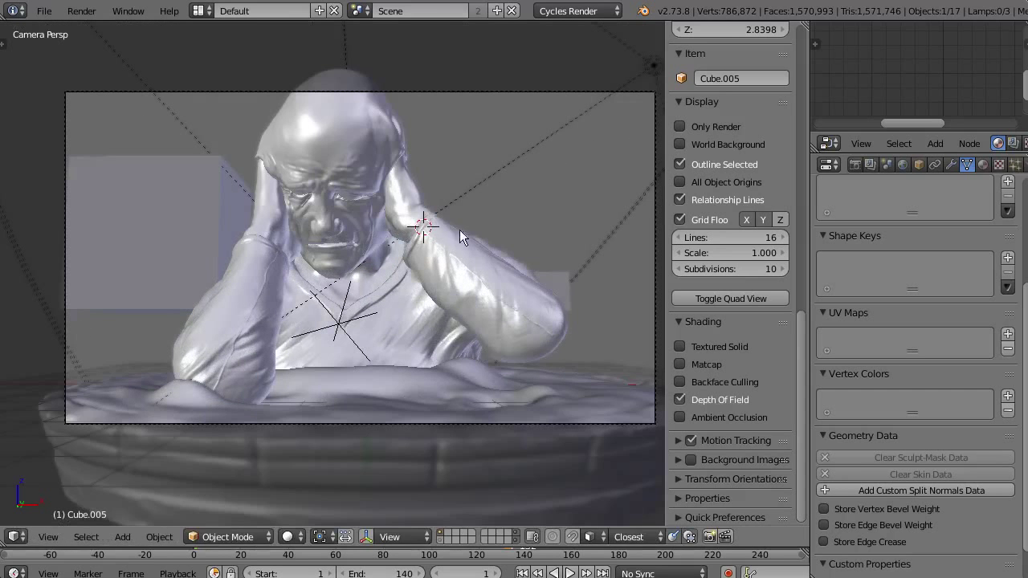
{"action": "key", "text": "g"}
{"action": "left_click", "coordinate": [488, 170]}
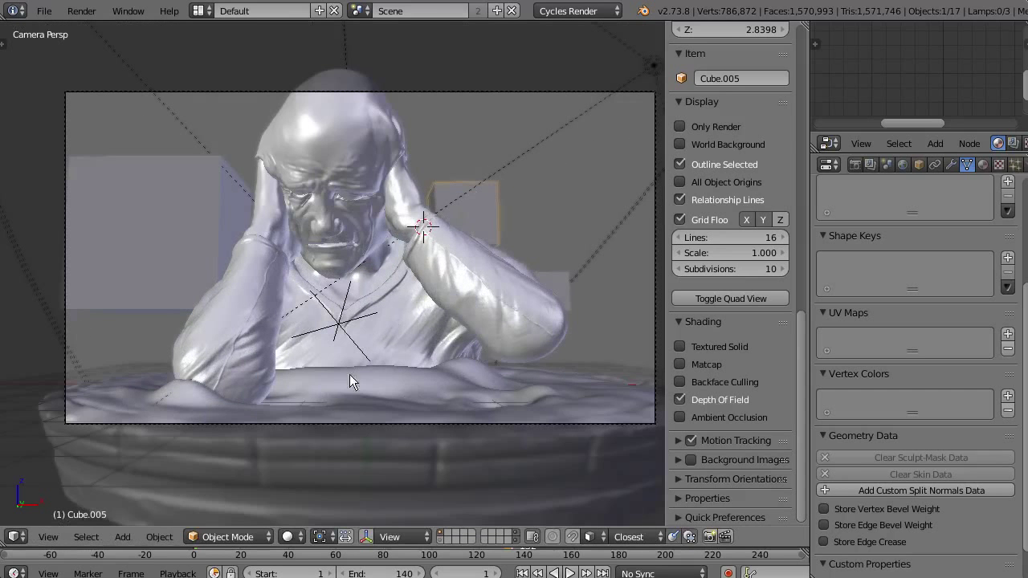
Step: Add a monkey mesh at the 3D cursor in front of the bust and look through the camera
{"action": "middle_click_drag", "start_coordinate": [350, 374], "coordinate": [418, 321]}
{"action": "key", "text": "shift+a"}
{"action": "mouse_move", "coordinate": [450, 384]}
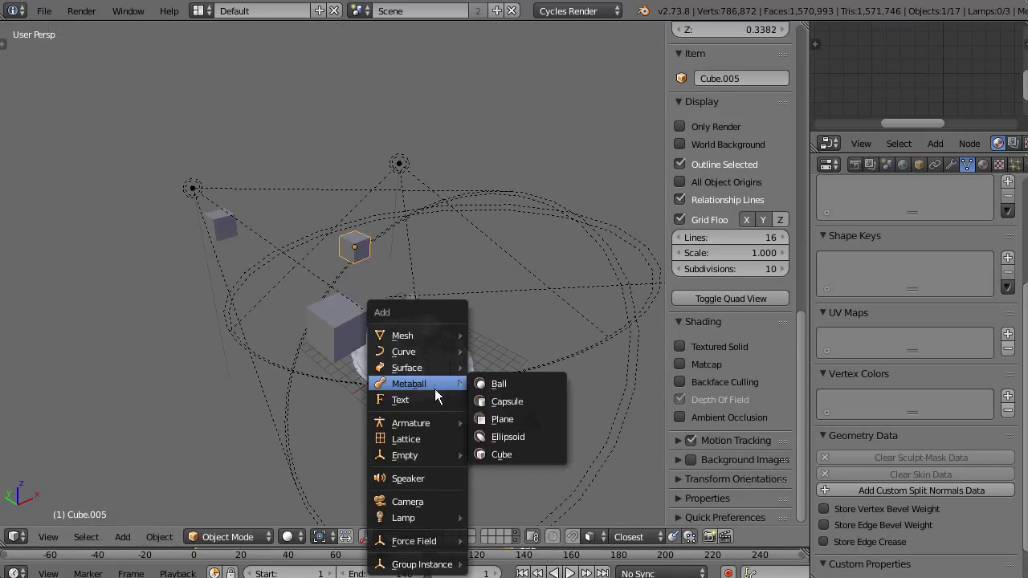
{"action": "mouse_move", "coordinate": [428, 333]}
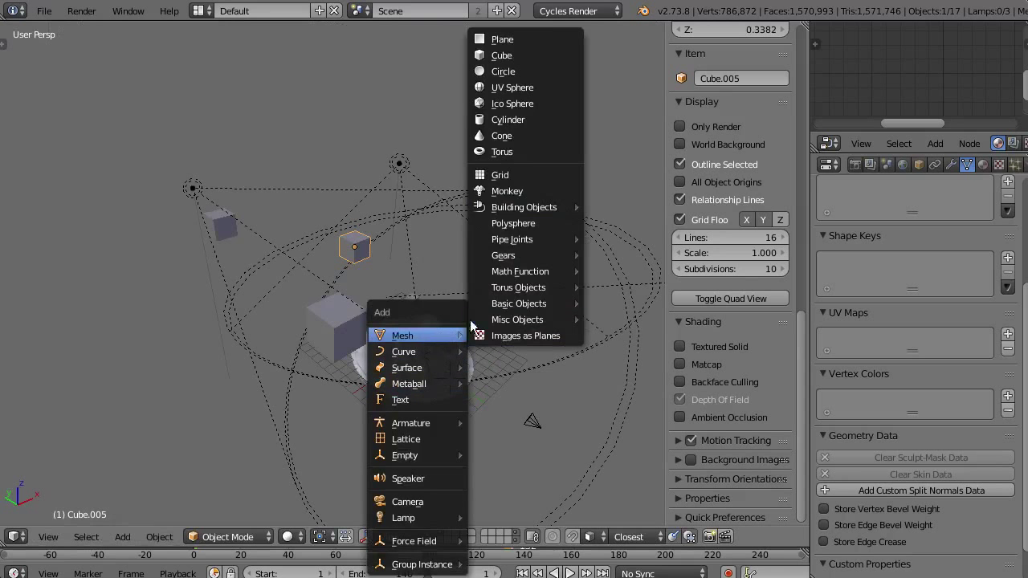
{"action": "left_click", "coordinate": [506, 191]}
{"action": "middle_click_drag", "start_coordinate": [453, 418], "coordinate": [464, 368]}
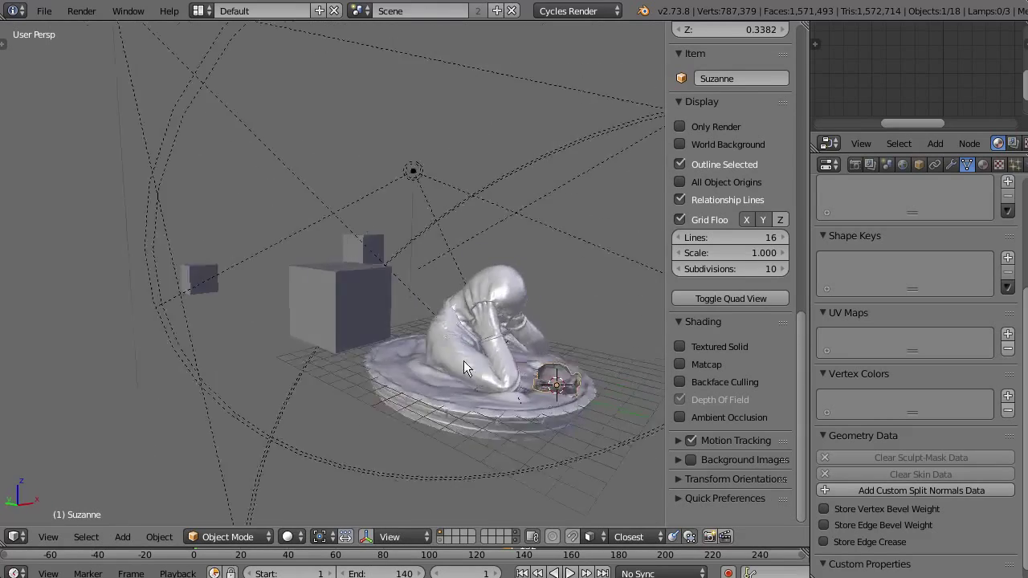
{"action": "key", "text": "KP_0"}
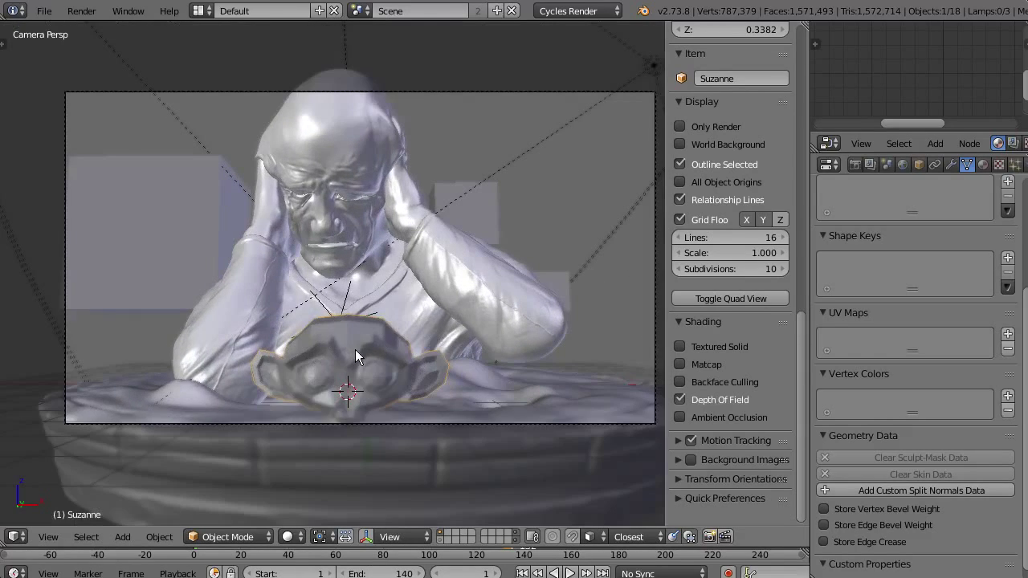
Step: Move the monkey along the Y axis toward the camera and tilt it in the frame's lower-left foreground
{"action": "key", "text": "g"}
{"action": "key", "text": "y"}
{"action": "left_click", "coordinate": [387, 456]}
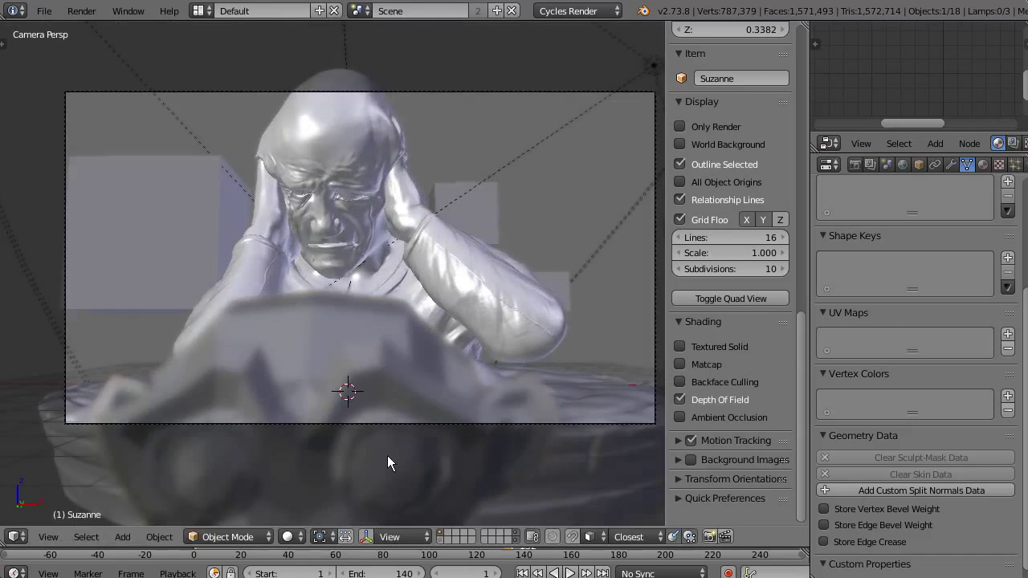
{"action": "key", "text": "r"}
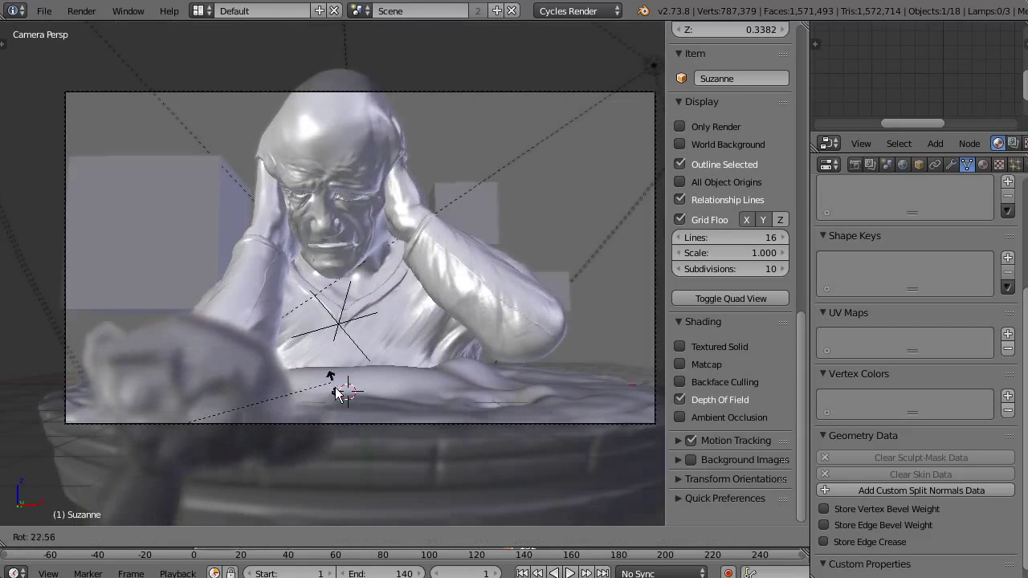
{"action": "left_click", "coordinate": [241, 348]}
Step: Scale the monkey down slightly, nudge it along the global Y axis, and deselect it
{"action": "key", "text": "s"}
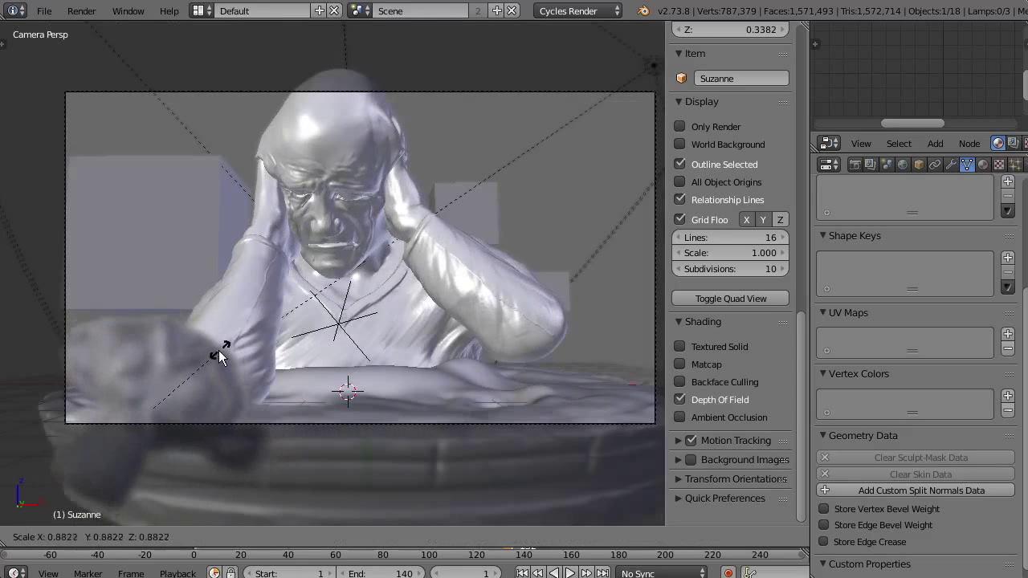
{"action": "left_click", "coordinate": [216, 363]}
{"action": "key", "text": "g"}
{"action": "key", "text": "y"}
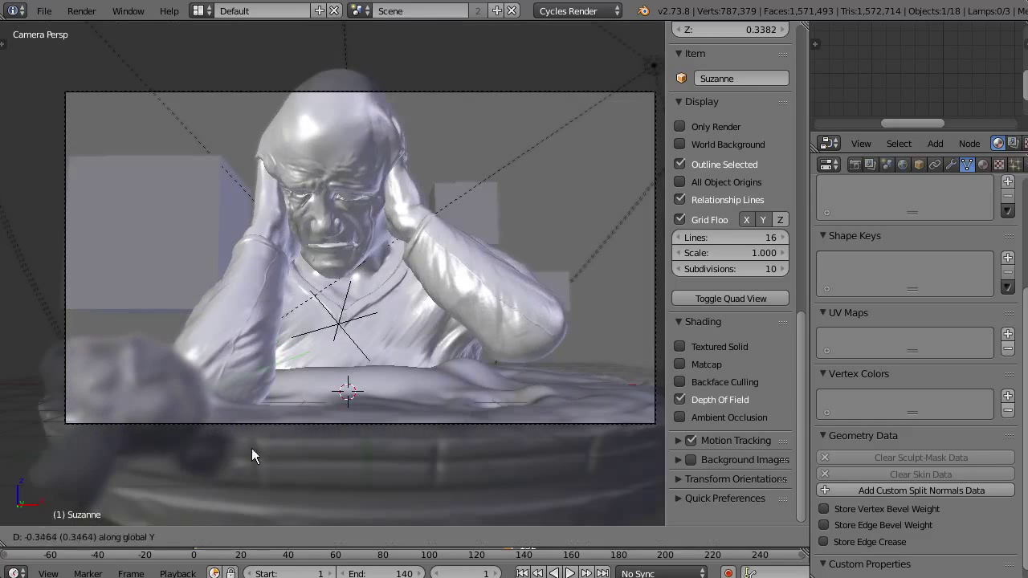
{"action": "left_click", "coordinate": [250, 447]}
{"action": "key", "text": "a"}
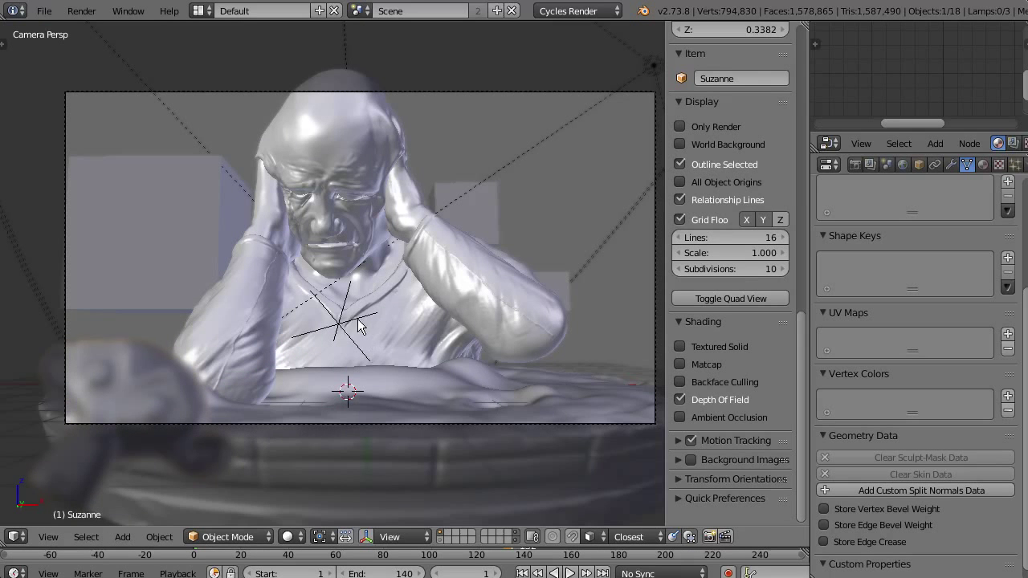
Step: Compare the monkey and background cubes with viewport depth of field off and on, leaving it enabled
{"action": "left_click", "coordinate": [707, 399]}
{"action": "left_click", "coordinate": [707, 399]}
{"action": "left_click", "coordinate": [709, 399]}
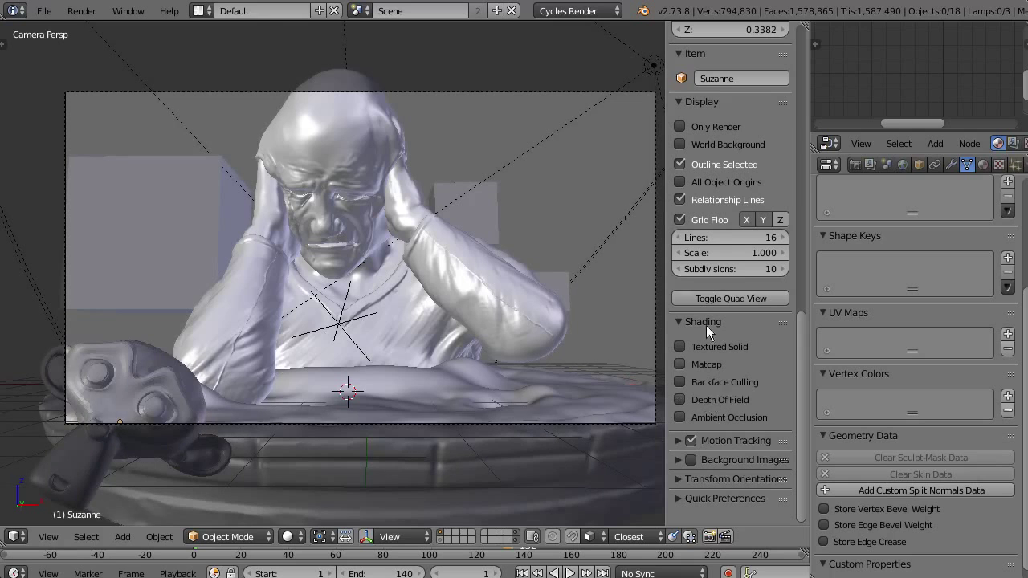
{"action": "left_click", "coordinate": [702, 401]}
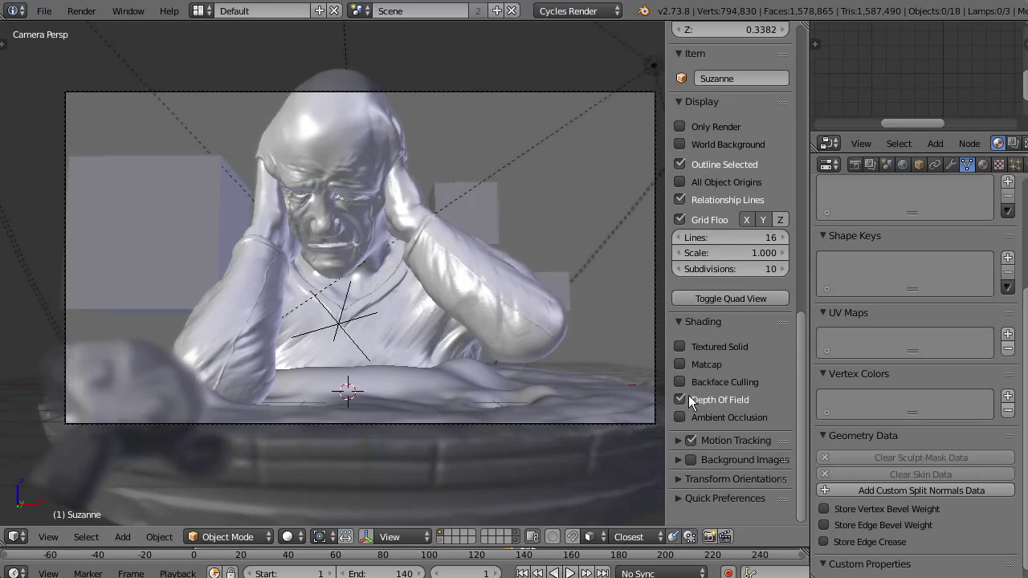
Step: Limit the viewport display to Only Render and set the world surface color to black
{"action": "left_click", "coordinate": [700, 126]}
{"action": "left_click", "coordinate": [983, 165]}
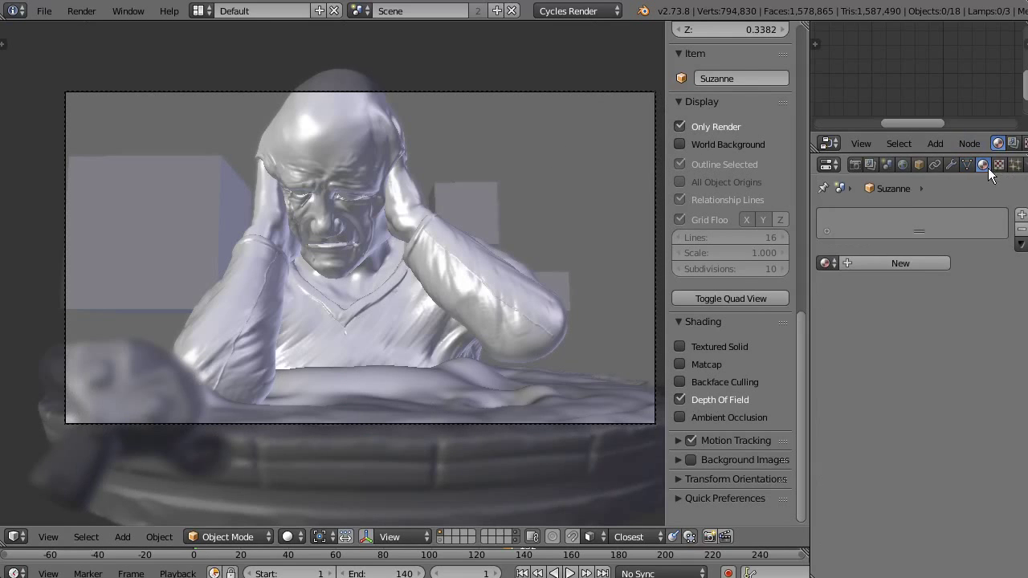
{"action": "left_click", "coordinate": [903, 165]}
{"action": "left_click", "coordinate": [946, 313]}
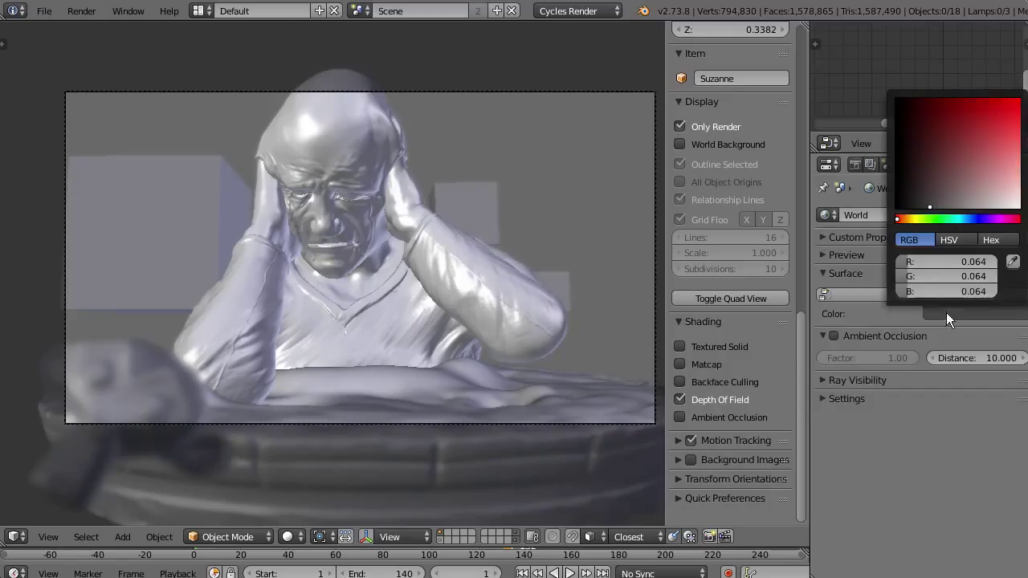
{"action": "left_click_drag", "start_coordinate": [939, 196], "coordinate": [906, 211]}
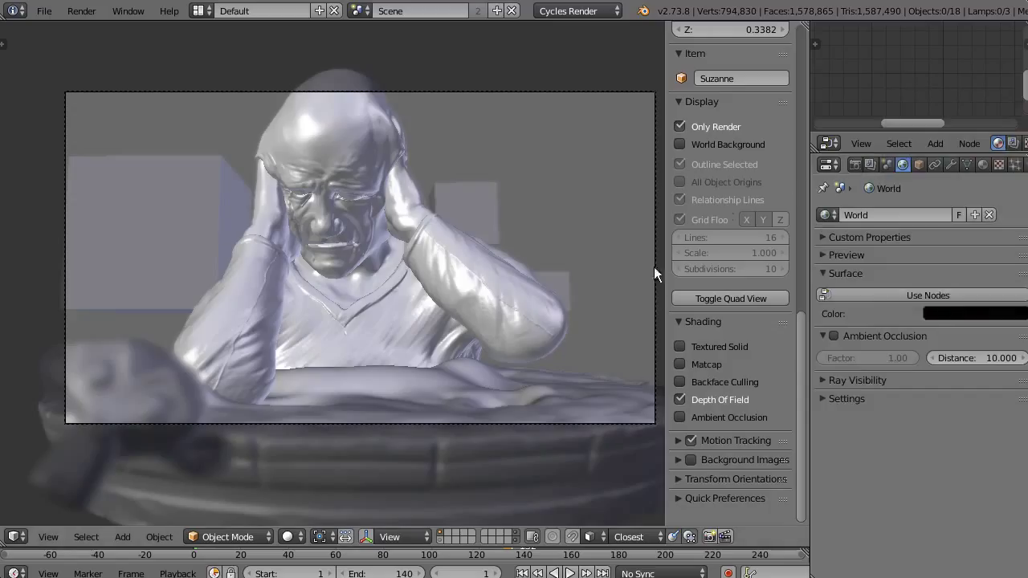
Step: Show the world preview and briefly check the world's custom properties
{"action": "left_click", "coordinate": [869, 255]}
{"action": "left_click", "coordinate": [875, 237]}
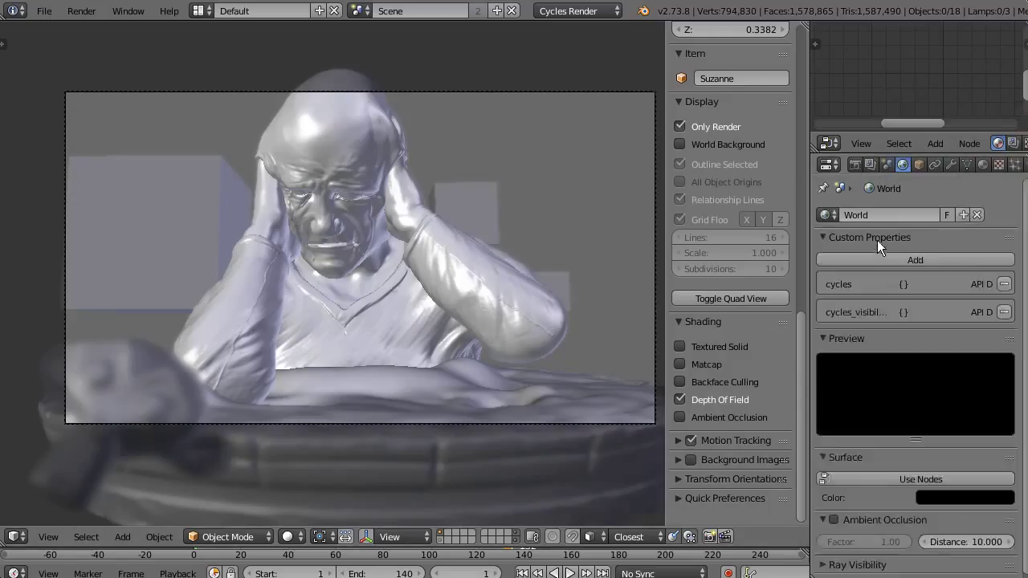
{"action": "left_click", "coordinate": [877, 238]}
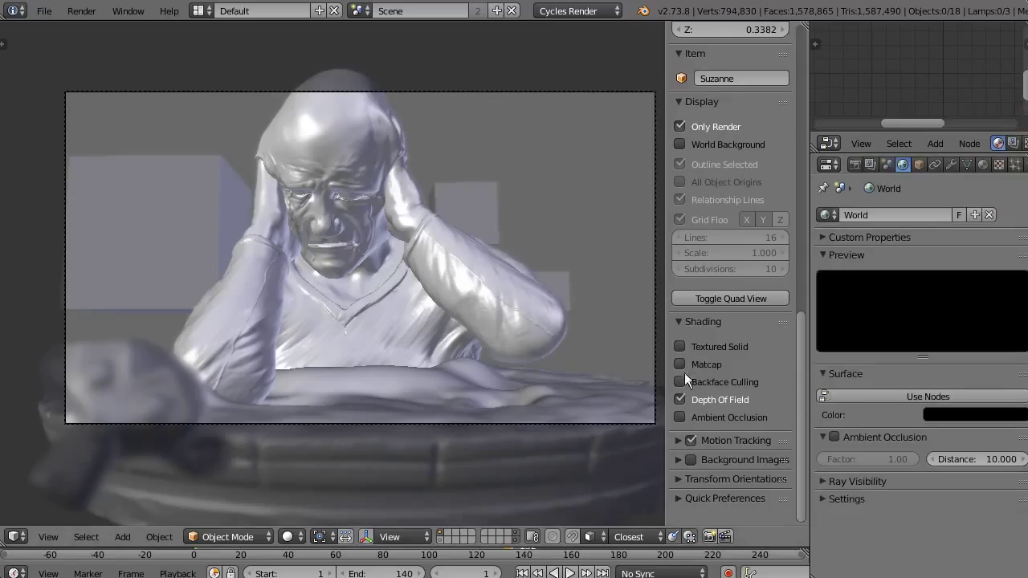
Step: Switch the viewport shading to Material and from there to Texture
{"action": "key", "text": "z"}
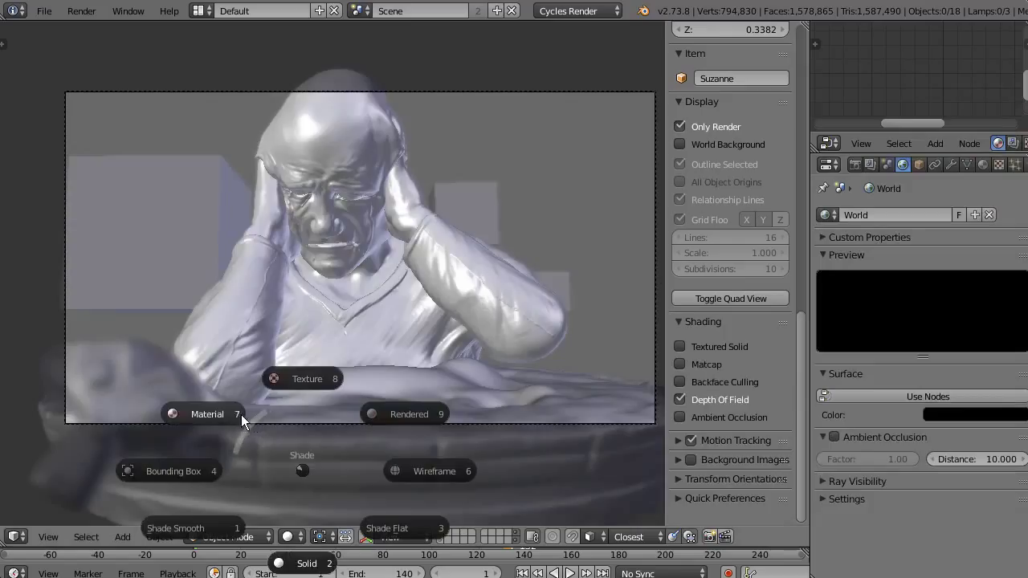
{"action": "left_click", "coordinate": [238, 415]}
{"action": "key", "text": "z"}
{"action": "left_click", "coordinate": [264, 320]}
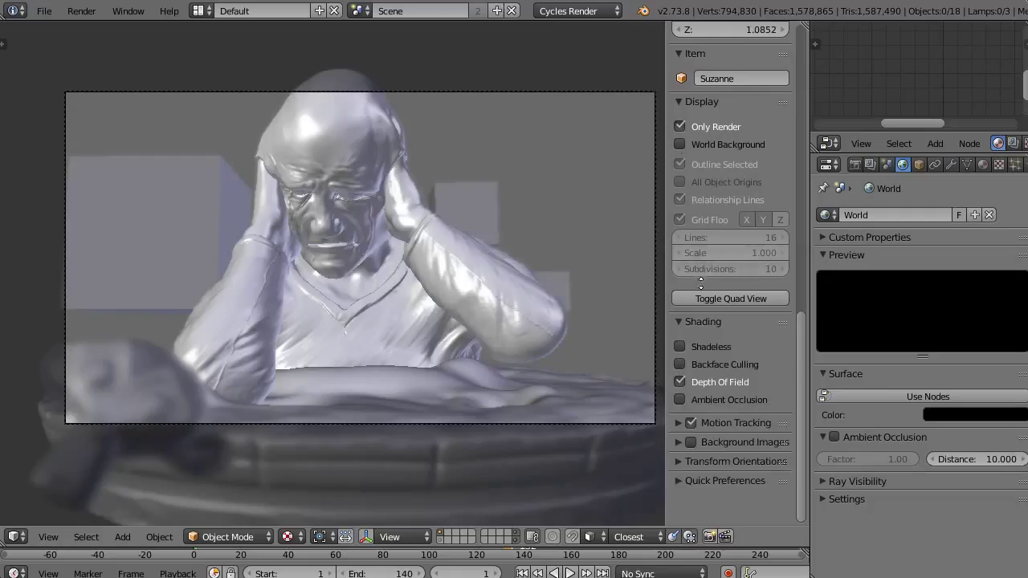
Step: Compare depth of field off and on in the textured view, and enable World Background for the viewport
{"action": "scroll", "coordinate": [713, 245], "scroll_direction": "up", "scroll_amount": 2}
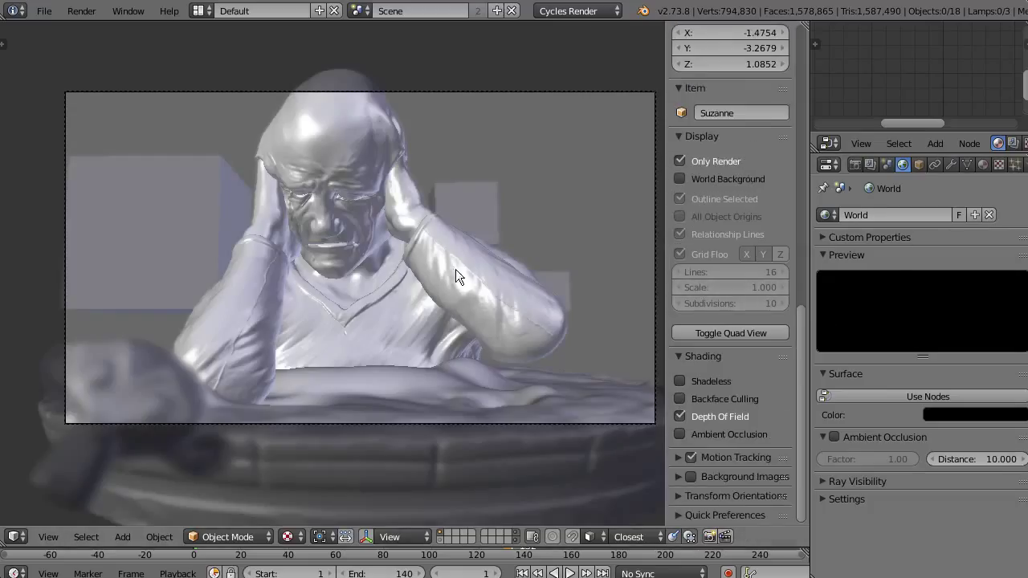
{"action": "left_click", "coordinate": [683, 416]}
{"action": "left_click", "coordinate": [683, 416]}
{"action": "left_click", "coordinate": [695, 180]}
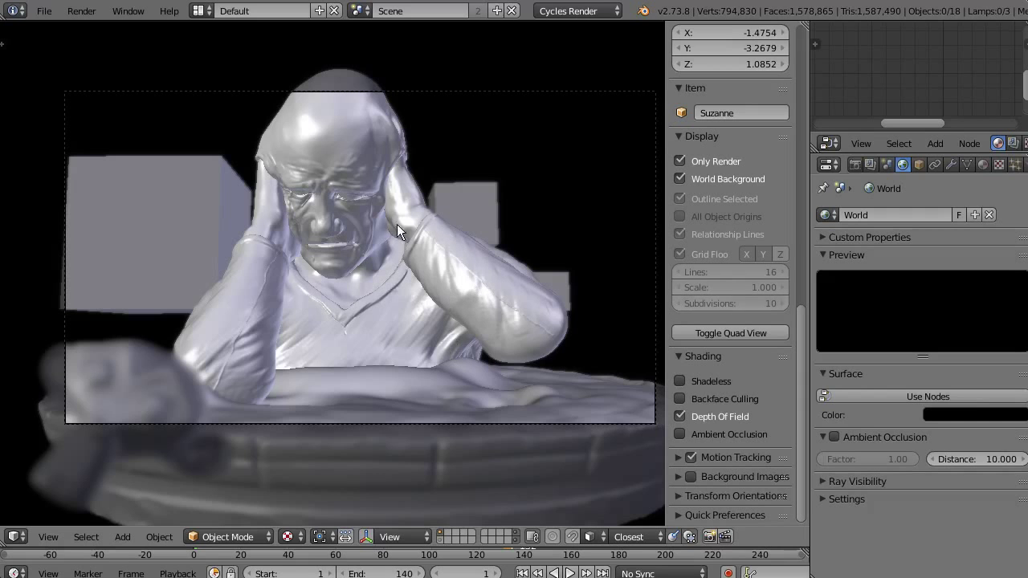
Step: Select the camera, display its Depth of Field settings, and enlarge the properties area for readability
{"action": "right_click", "coordinate": [498, 95]}
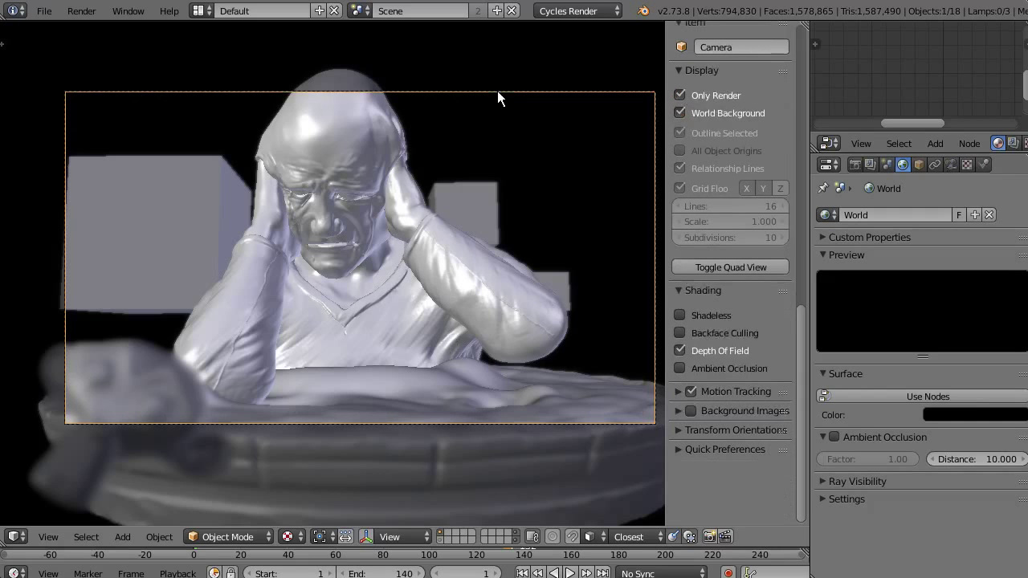
{"action": "left_click", "coordinate": [952, 164]}
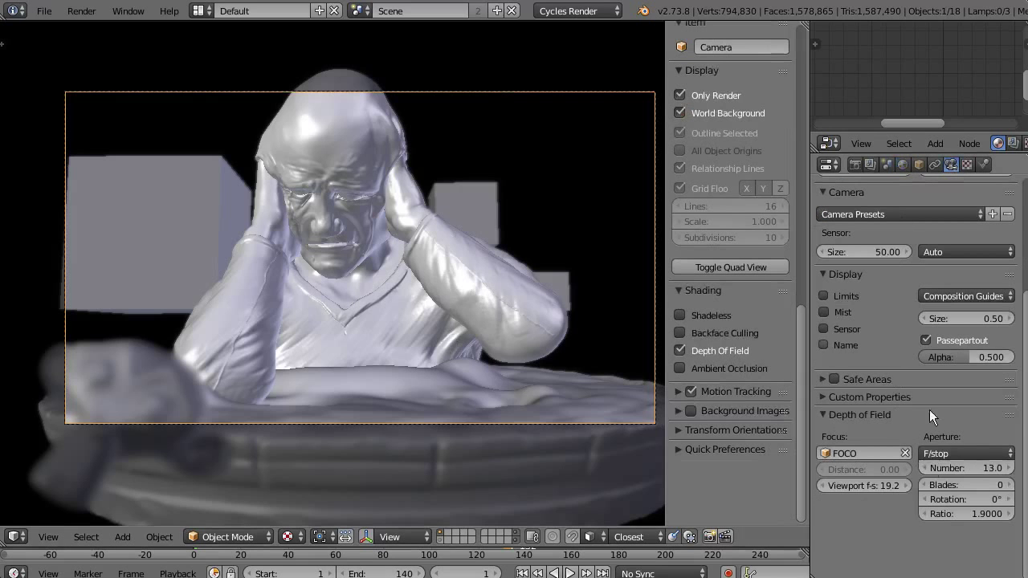
{"action": "scroll", "coordinate": [932, 418], "scroll_direction": "up", "scroll_amount": 4}
{"action": "scroll", "coordinate": [916, 466], "scroll_direction": "down", "scroll_amount": 2}
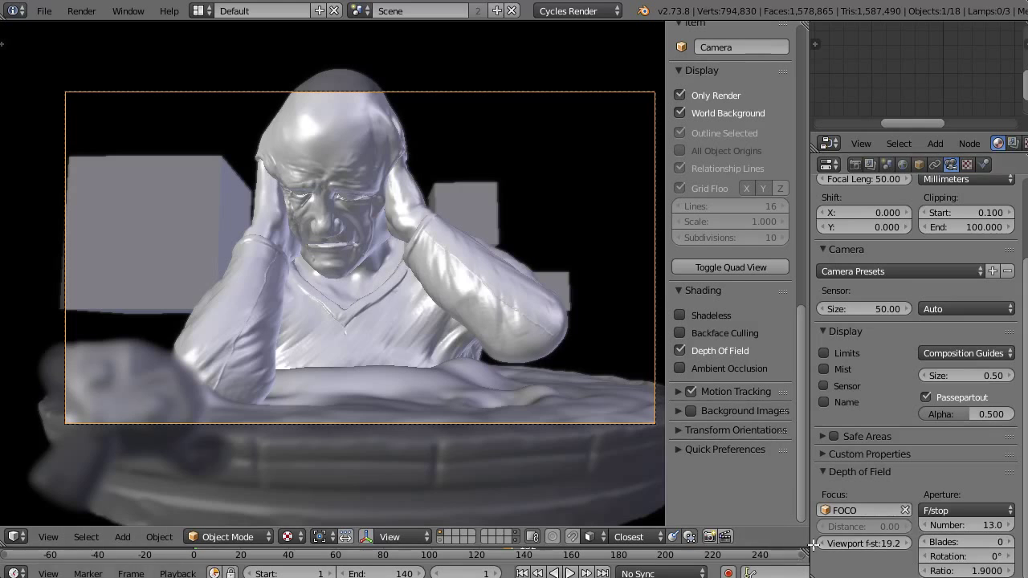
{"action": "middle_click_drag", "start_coordinate": [900, 452], "coordinate": [903, 418], "text": "ctrl"}
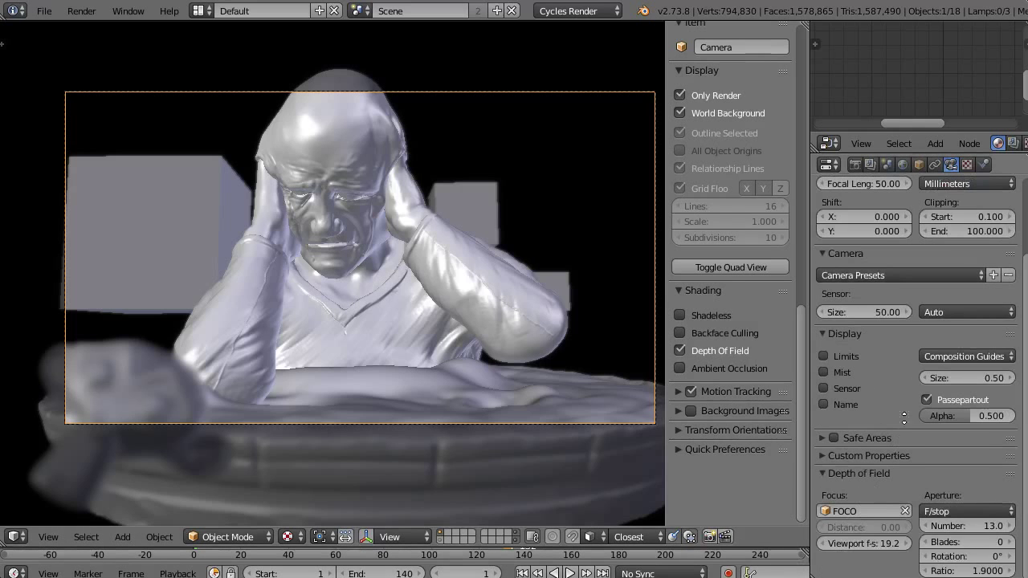
{"action": "middle_click_drag", "start_coordinate": [898, 368], "coordinate": [900, 434], "text": "ctrl"}
{"action": "scroll", "coordinate": [899, 434], "scroll_direction": "down", "scroll_amount": 8}
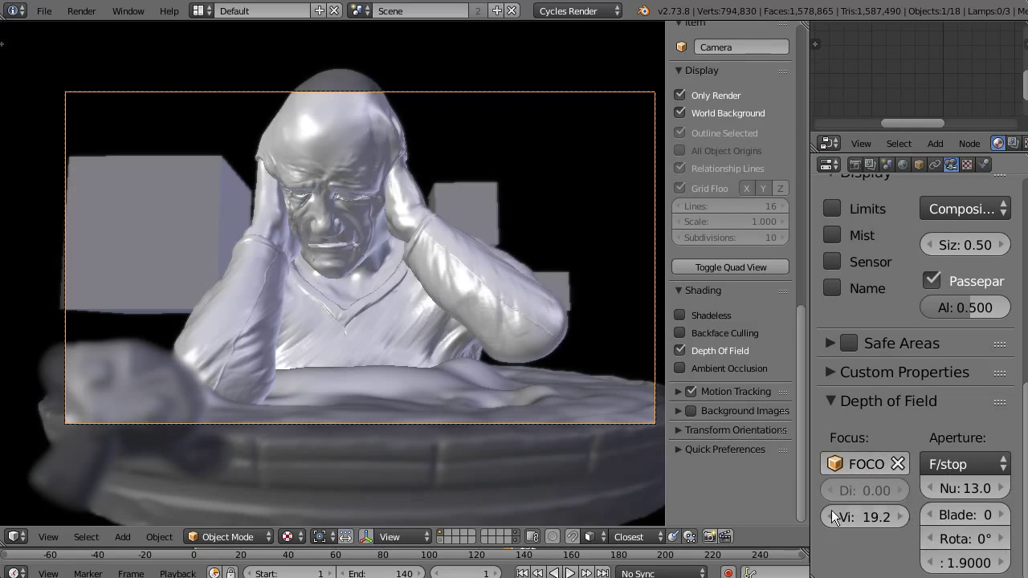
{"action": "left_click_drag", "start_coordinate": [811, 510], "coordinate": [617, 518]}
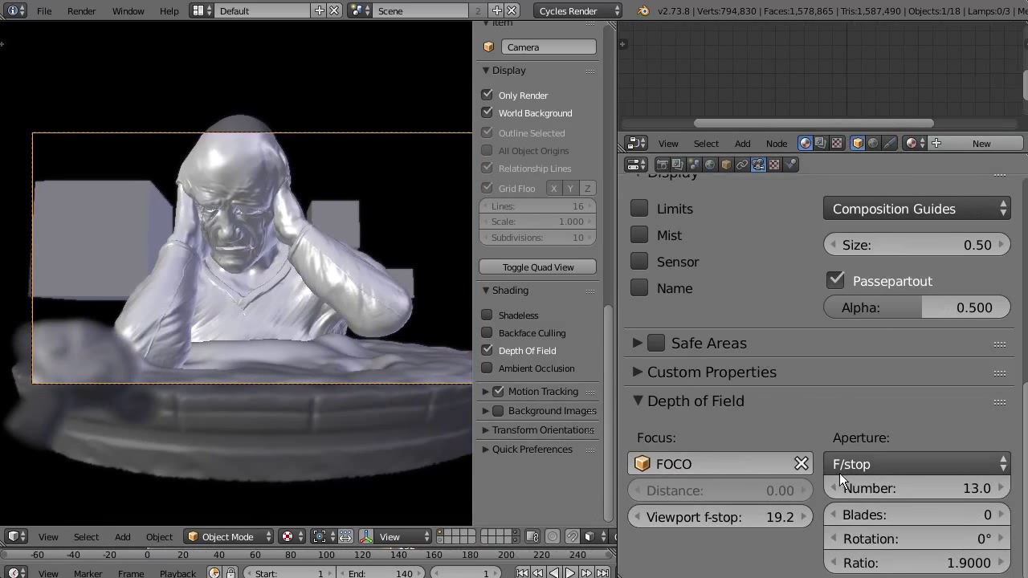
Step: Review the camera's aperture types while keeping F/stop, and fit the whole camera frame in the 3D viewport
{"action": "left_click", "coordinate": [916, 466]}
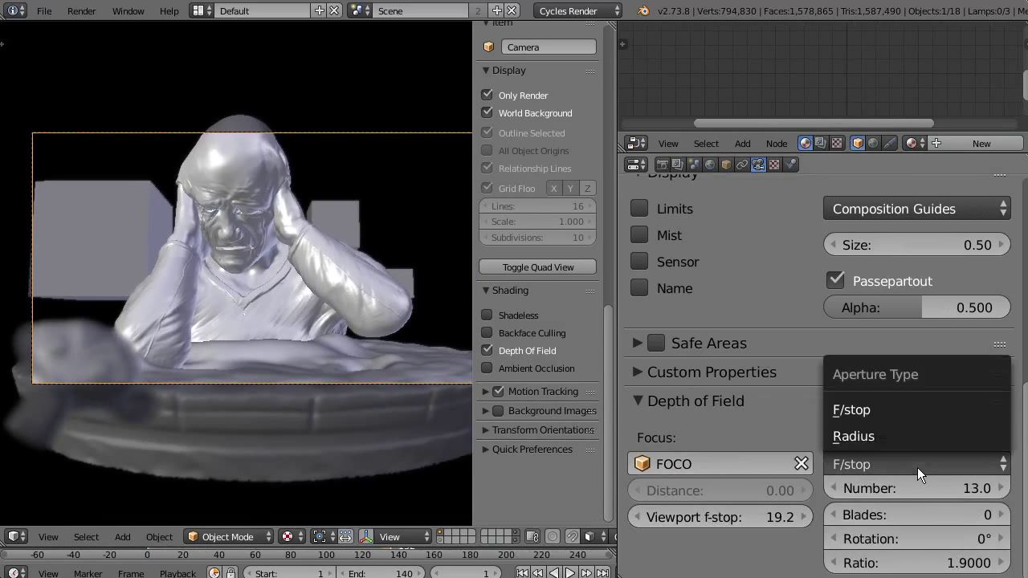
{"action": "left_click", "coordinate": [907, 469]}
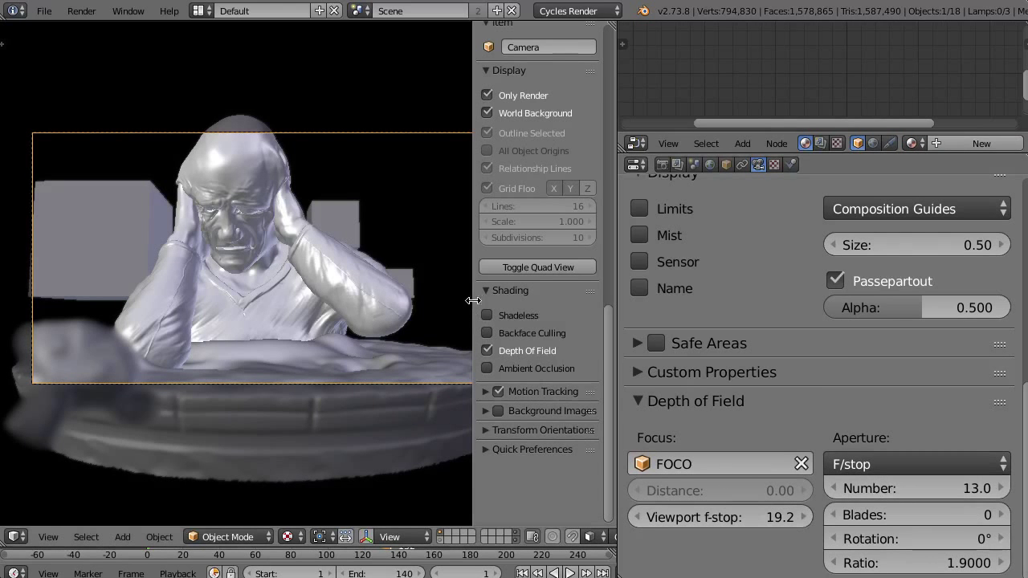
{"action": "left_click_drag", "start_coordinate": [473, 302], "coordinate": [500, 304]}
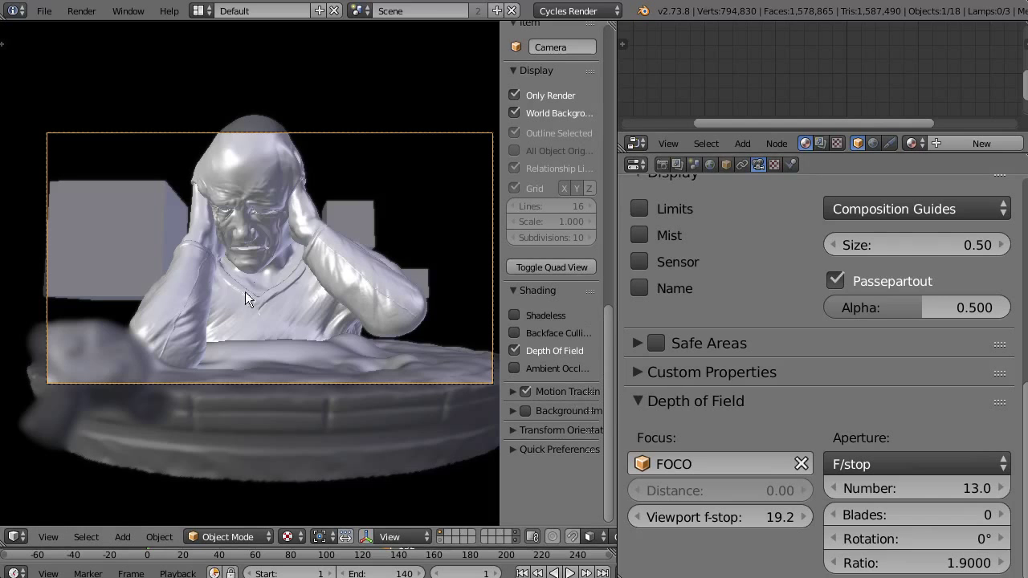
{"action": "middle_click_drag", "start_coordinate": [314, 272], "coordinate": [297, 278], "text": "shift"}
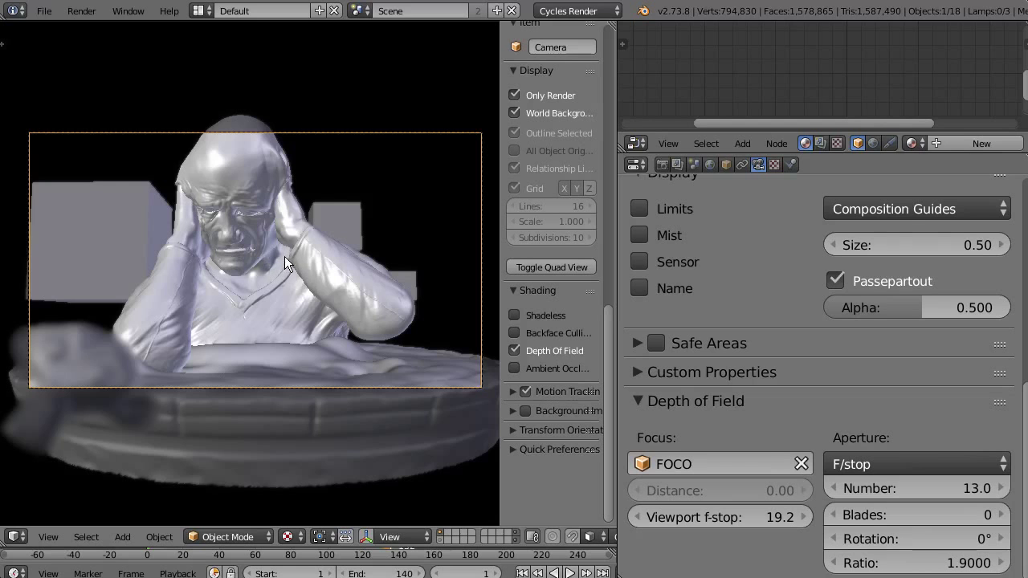
Step: View the objects available as the camera's focus target while keeping FOCO
{"action": "left_click", "coordinate": [743, 463]}
{"action": "left_click", "coordinate": [699, 462]}
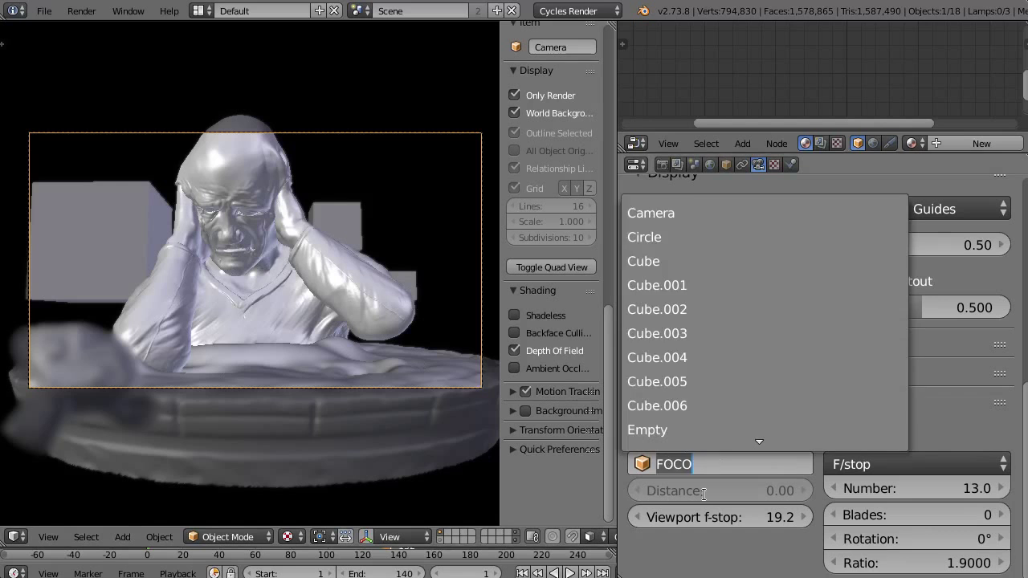
{"action": "left_click", "coordinate": [706, 485]}
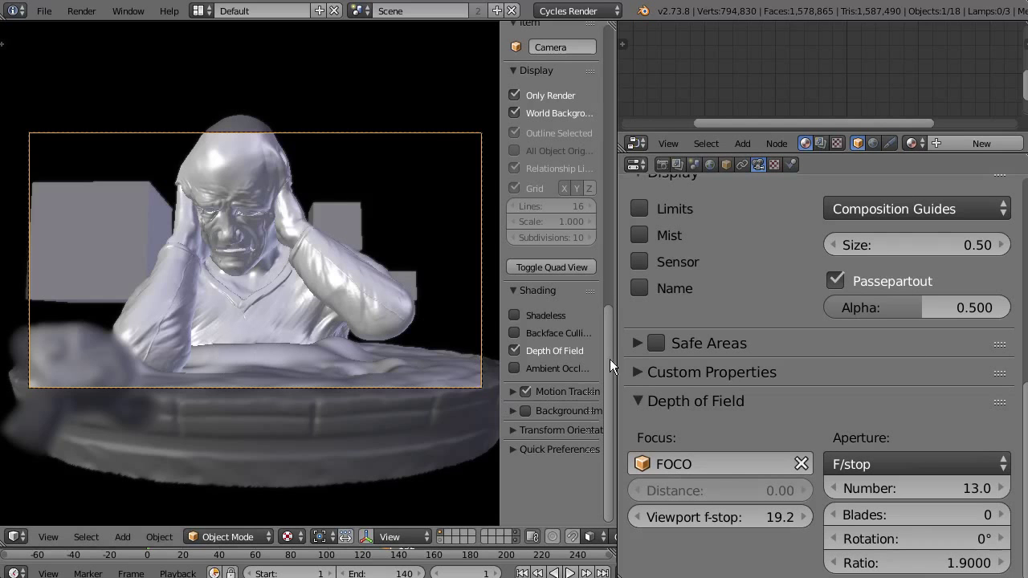
Step: Clear the FOCO focus object and set the focus distance to 9.21 by sampling a point on the bust's bent arm
{"action": "left_click", "coordinate": [802, 463]}
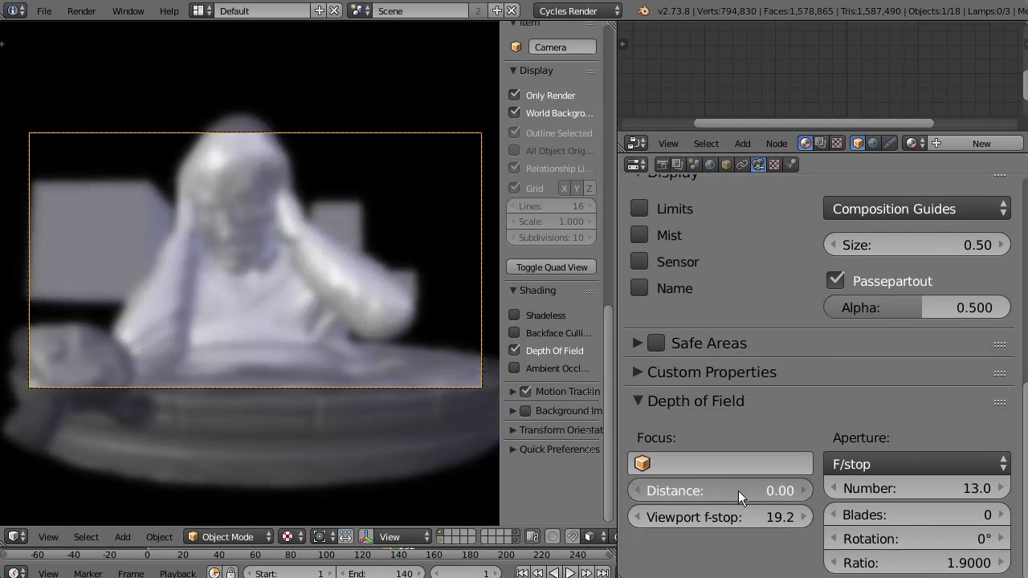
{"action": "left_click_drag", "start_coordinate": [738, 491], "coordinate": [749, 489]}
{"action": "key", "text": "e"}
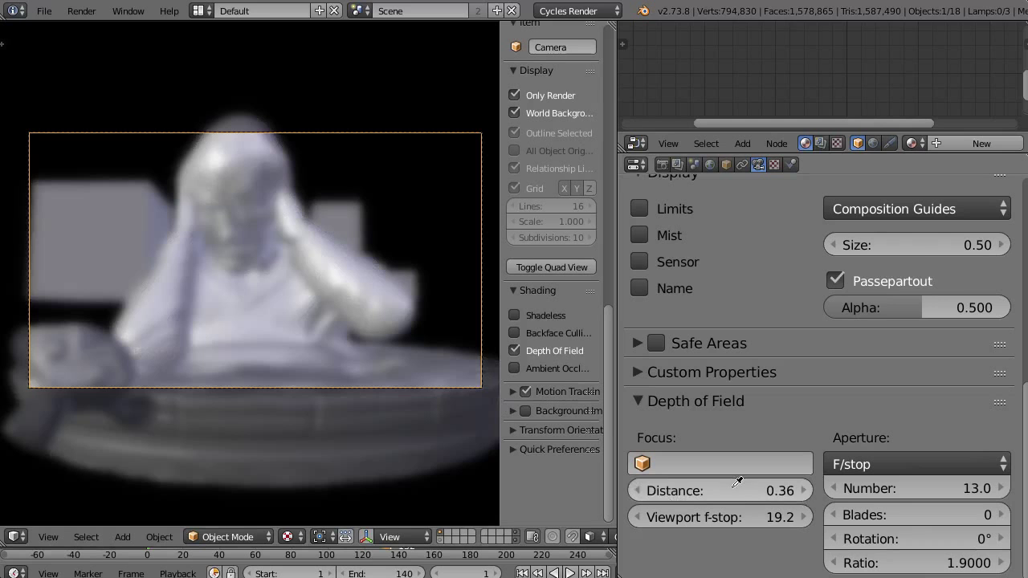
{"action": "left_click", "coordinate": [409, 296]}
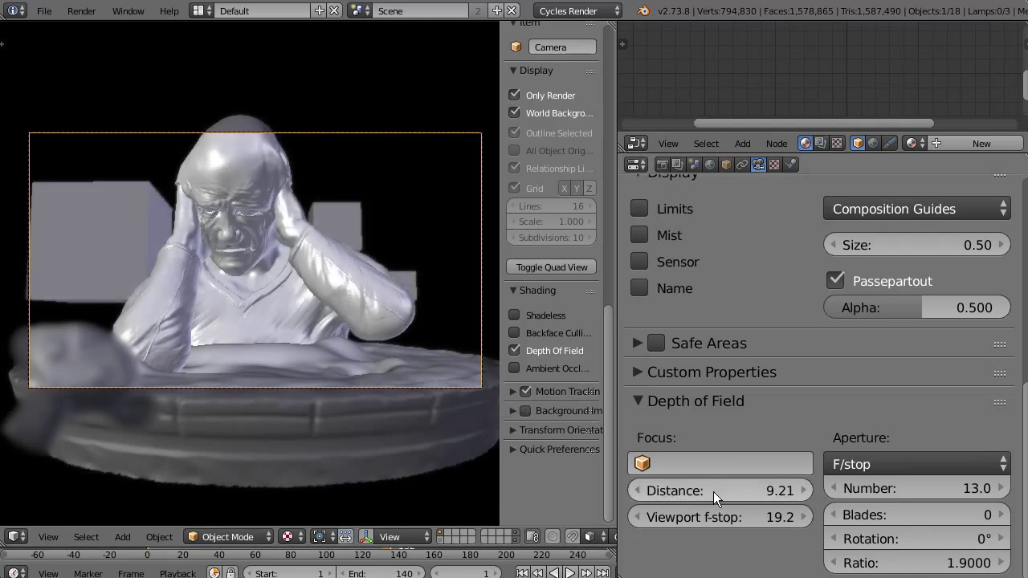
Step: Sample the camera's focus distance from the foreground monkey head at 2.37, and from the large background cube at 15.25
{"action": "key", "text": "e"}
{"action": "left_click", "coordinate": [75, 361]}
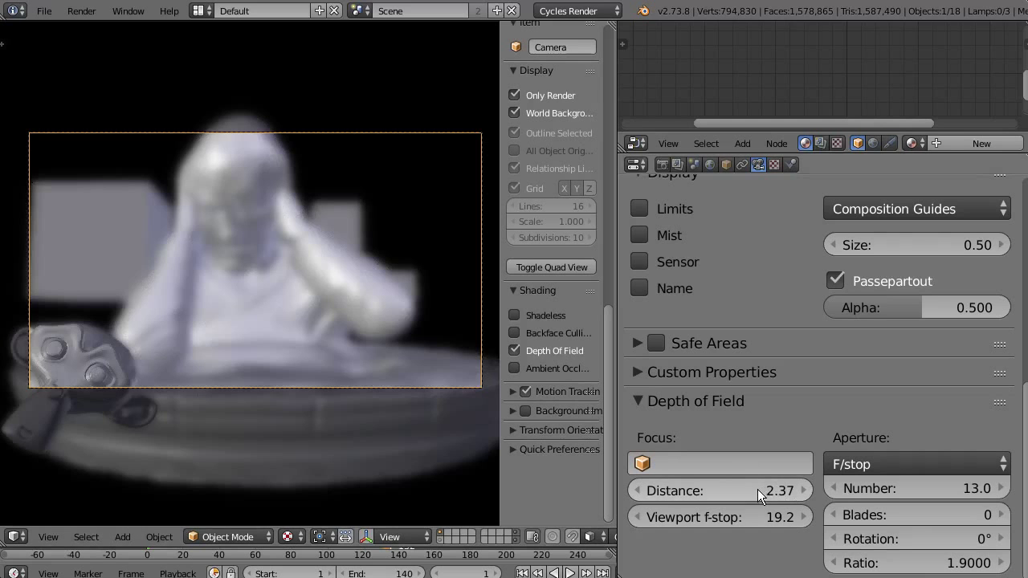
{"action": "key", "text": "e"}
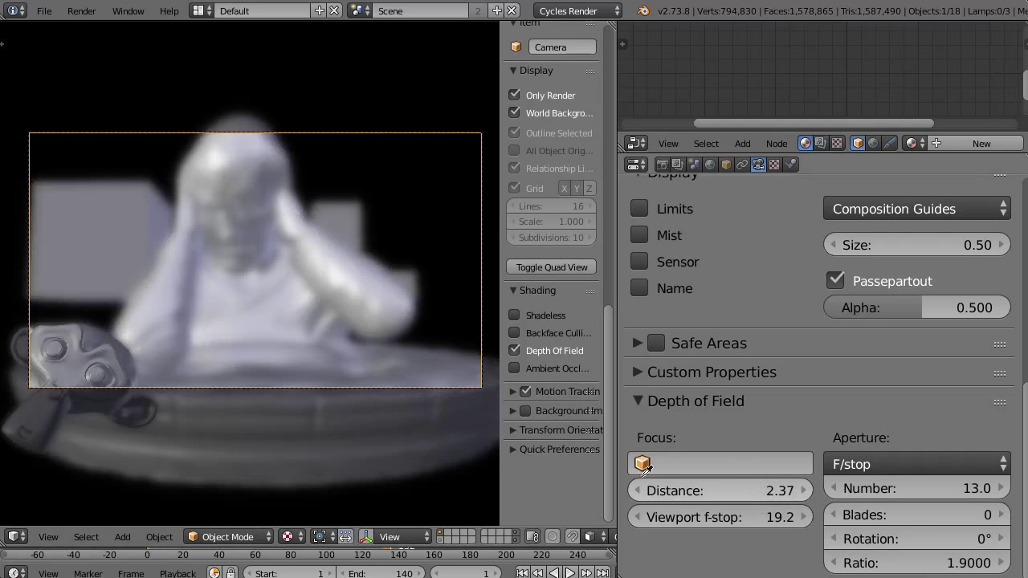
{"action": "left_click", "coordinate": [131, 235]}
Step: Sample the focus distance from the upper small cube behind the bust at 24.33, and from the lower one beside the elbow at 15.92
{"action": "key", "text": "e"}
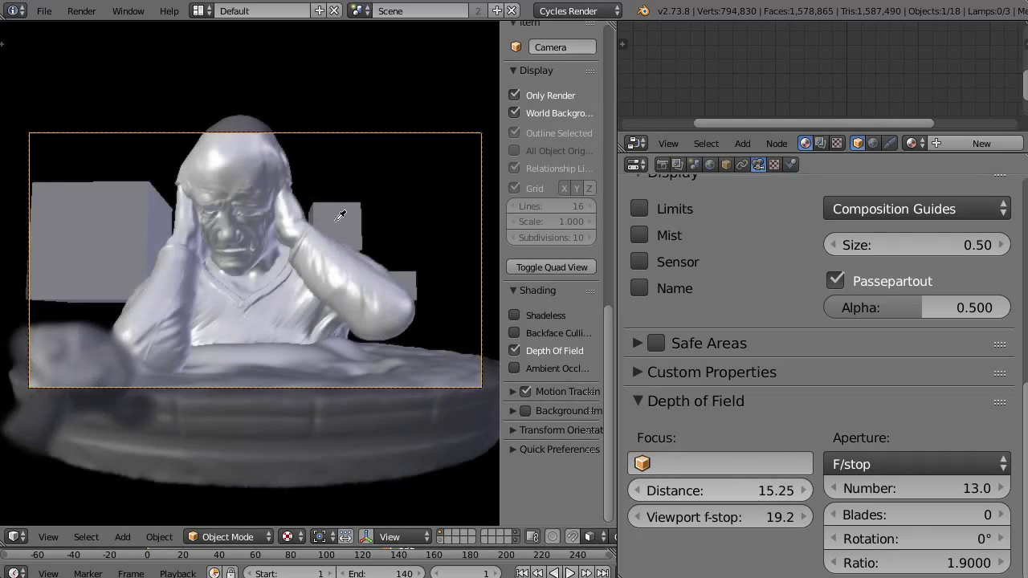
{"action": "left_click", "coordinate": [334, 208]}
{"action": "key", "text": "e"}
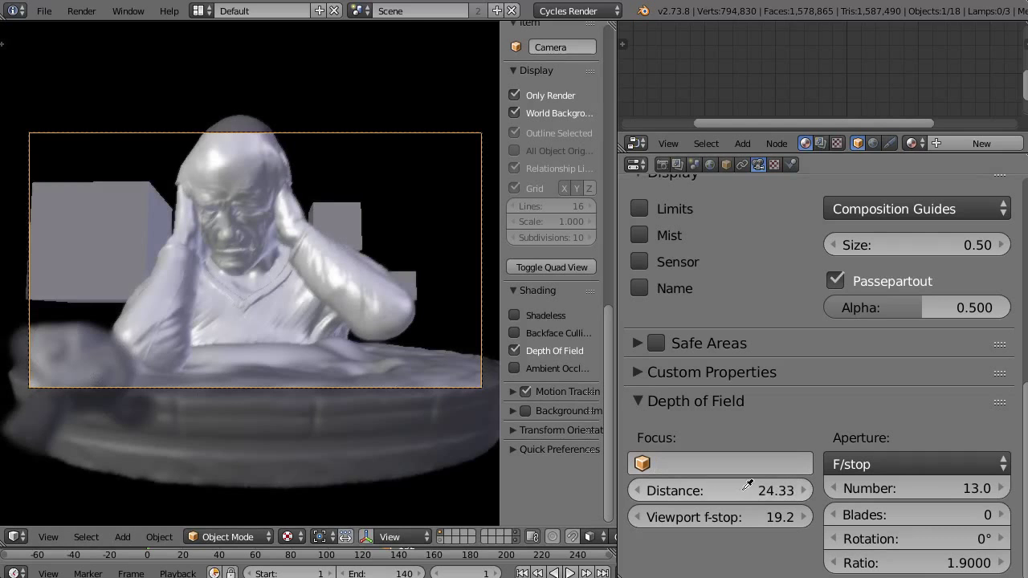
{"action": "left_click", "coordinate": [418, 277]}
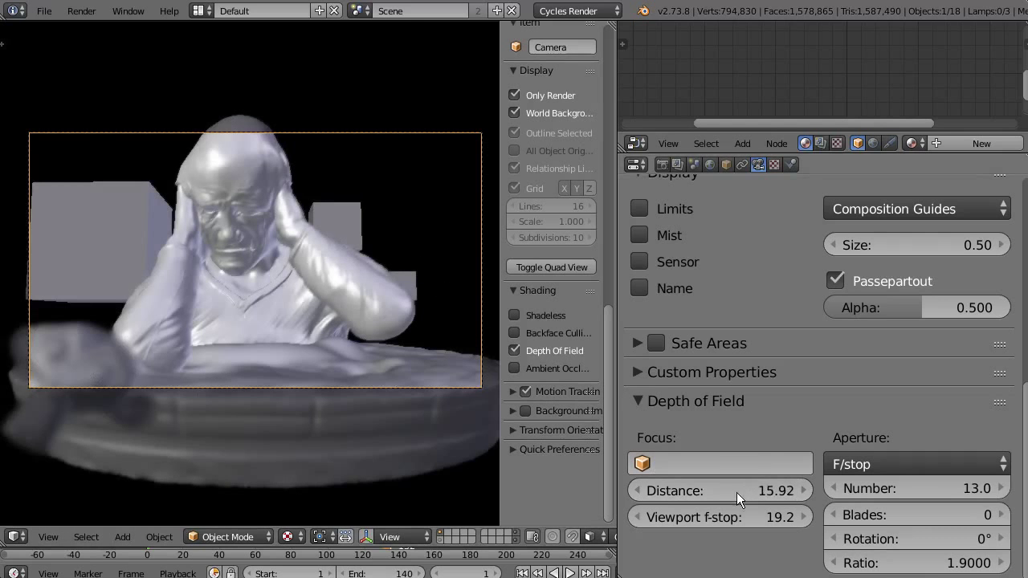
Step: Sample the focus distance from the bust at 11.43, and finish by sampling the foreground monkey head at 2.38
{"action": "key", "text": "e"}
{"action": "left_click", "coordinate": [299, 277]}
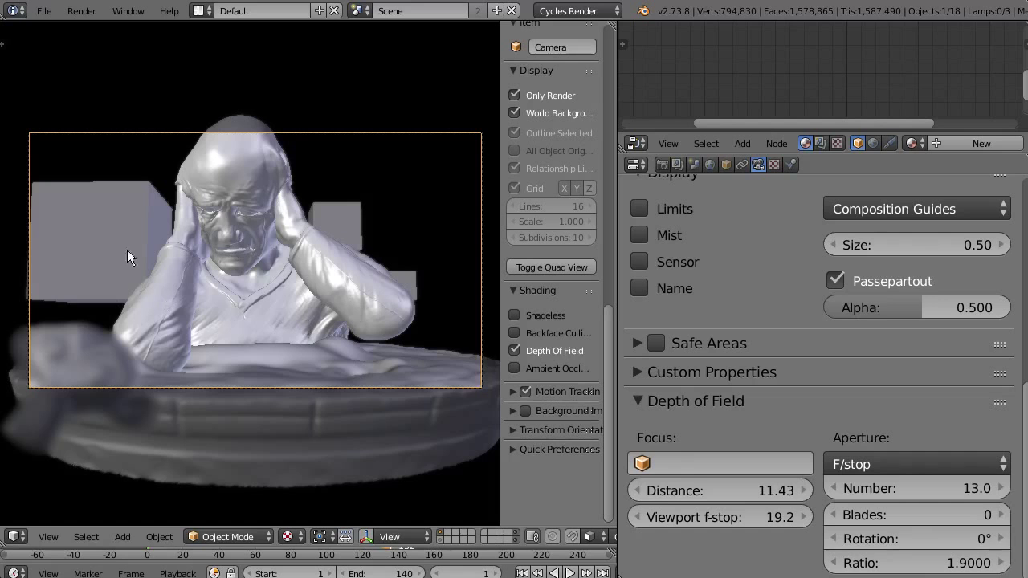
{"action": "key", "text": "e"}
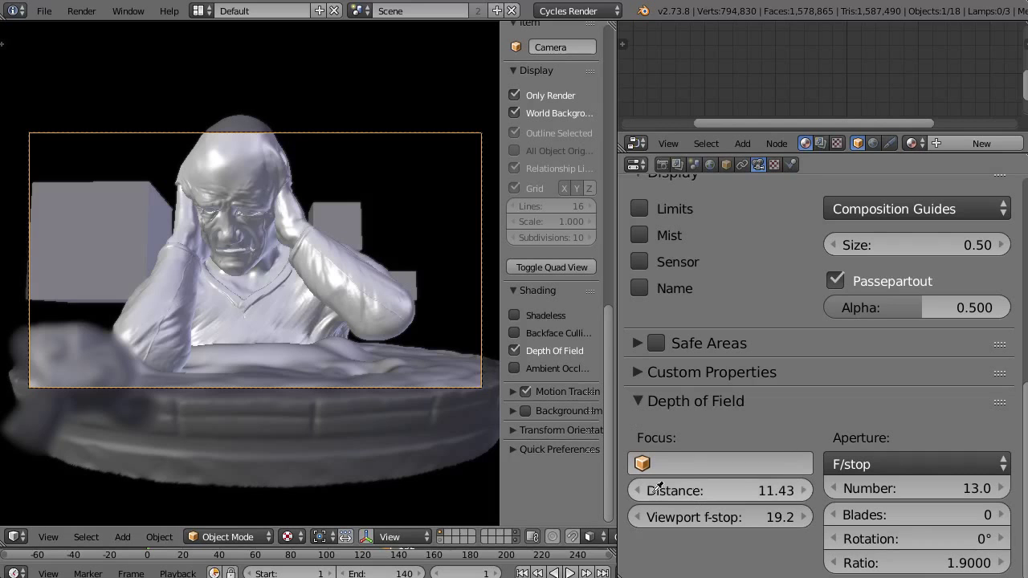
{"action": "left_click", "coordinate": [88, 354]}
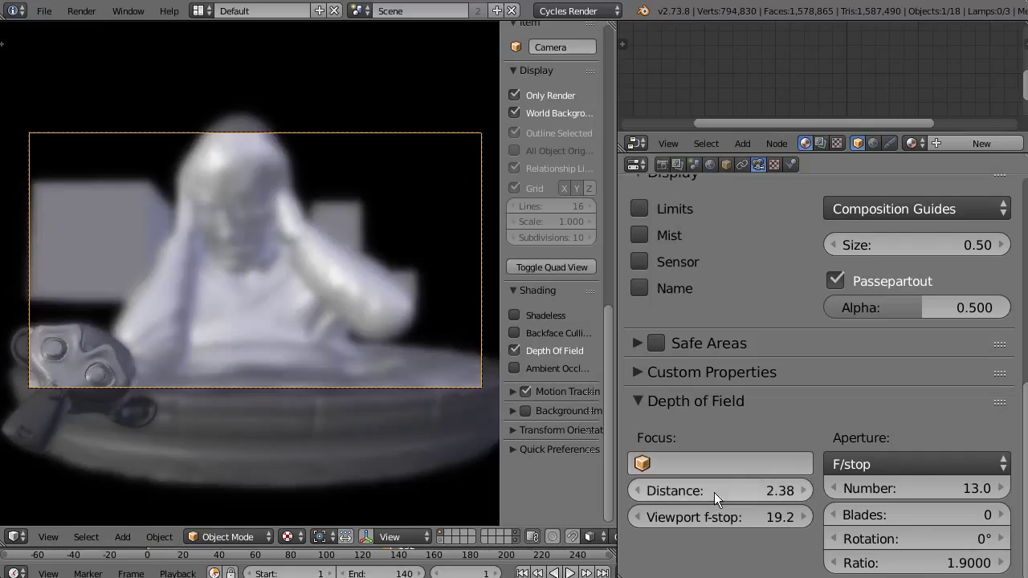
Step: Assign FOCO as the camera's depth of field focus object
{"action": "left_click", "coordinate": [708, 466]}
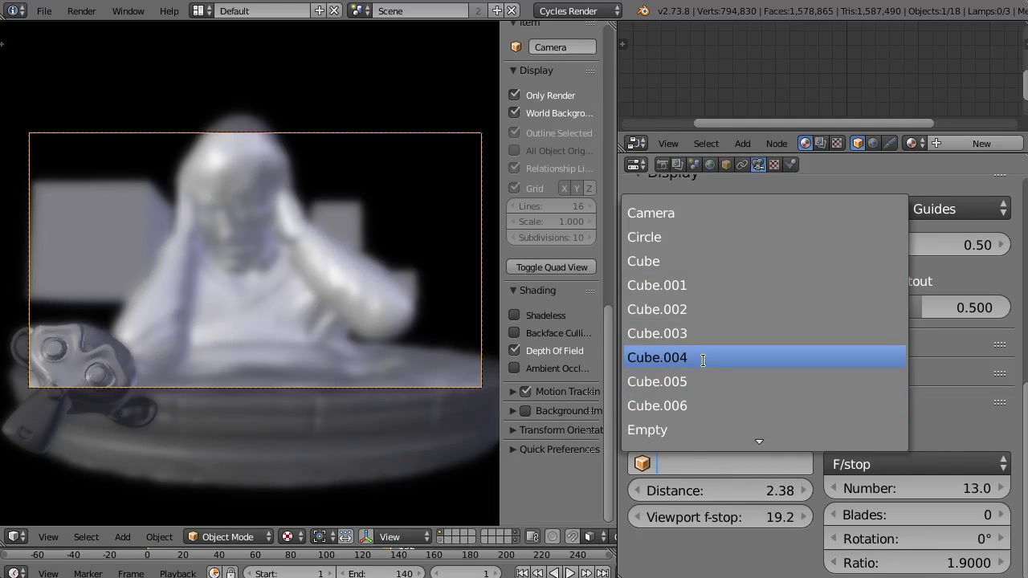
{"action": "type", "text": "foco"}
{"action": "key", "text": "Return"}
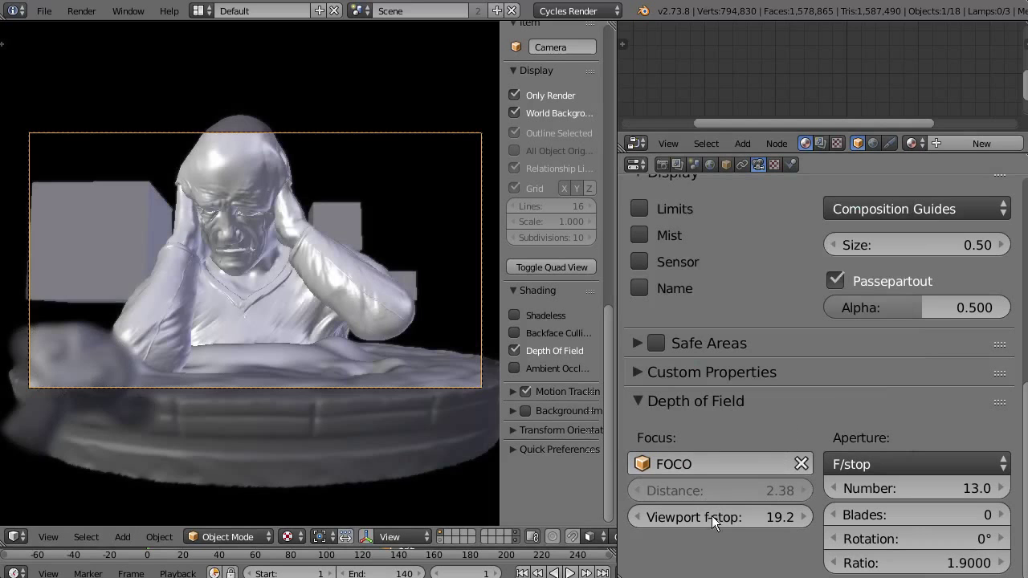
Step: Try viewport f-stop values such as 11.5, 7.5, 12.6 and 1.0 on the camera, and settle on 9.6
{"action": "left_click_drag", "start_coordinate": [712, 516], "coordinate": [687, 514]}
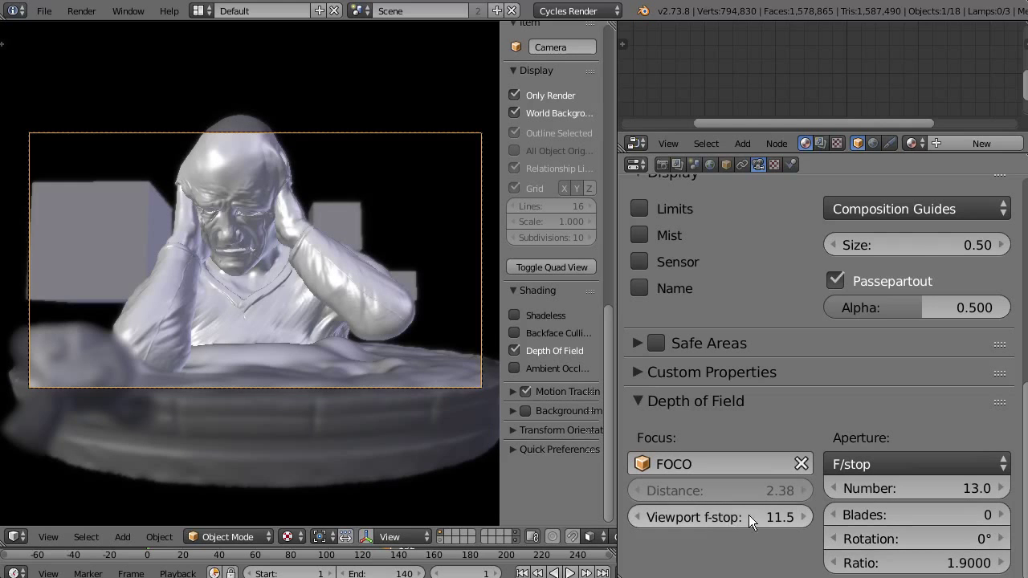
{"action": "left_click_drag", "start_coordinate": [748, 515], "coordinate": [449, 519]}
{"action": "left_click_drag", "start_coordinate": [540, 505], "coordinate": [506, 482]}
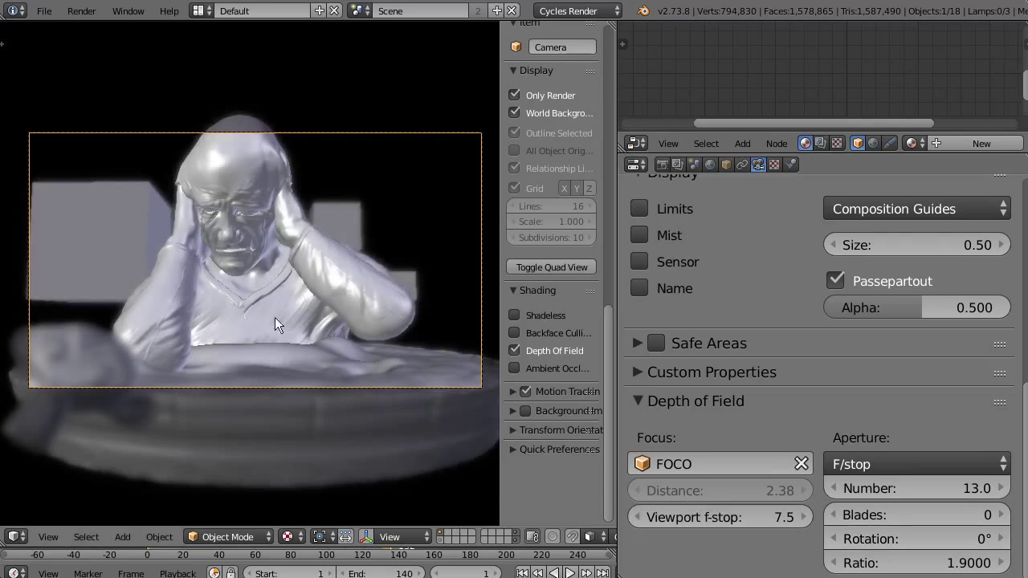
{"action": "left_click_drag", "start_coordinate": [679, 514], "coordinate": [647, 512]}
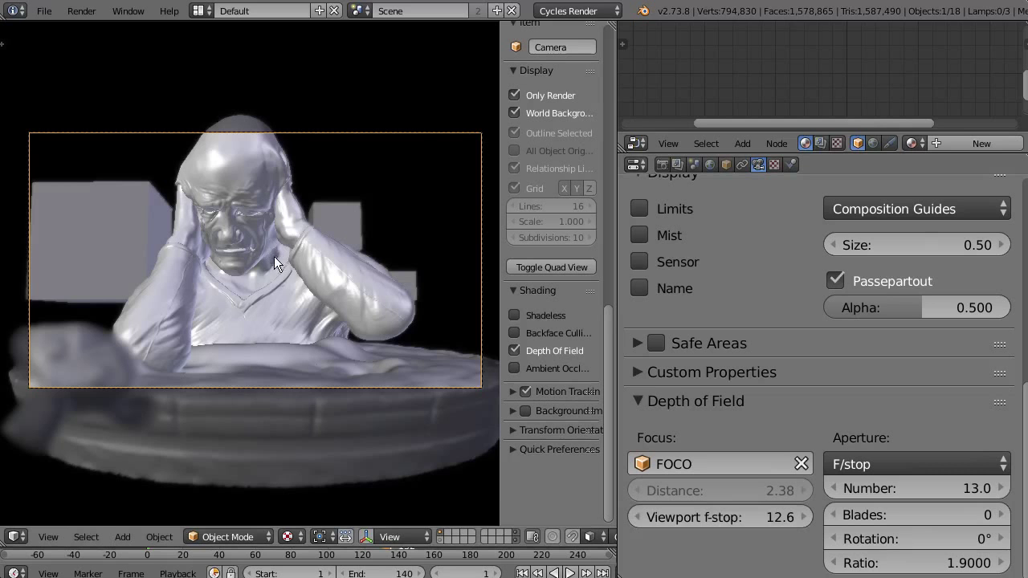
{"action": "left_click_drag", "start_coordinate": [715, 508], "coordinate": [255, 329]}
{"action": "mouse_move", "coordinate": [743, 518]}
{"action": "left_mouse_down"}
{"action": "mouse_move", "coordinate": [754, 519]}
{"action": "mouse_move", "coordinate": [744, 518]}
{"action": "left_mouse_up"}
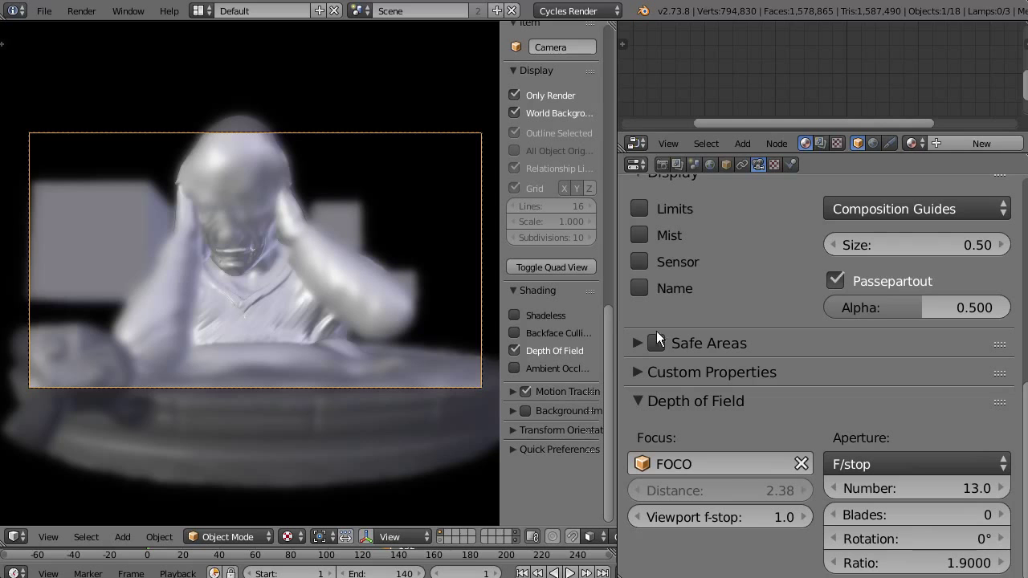
{"action": "left_click_drag", "start_coordinate": [698, 511], "coordinate": [619, 496]}
{"action": "left_click_drag", "start_coordinate": [516, 512], "coordinate": [741, 470]}
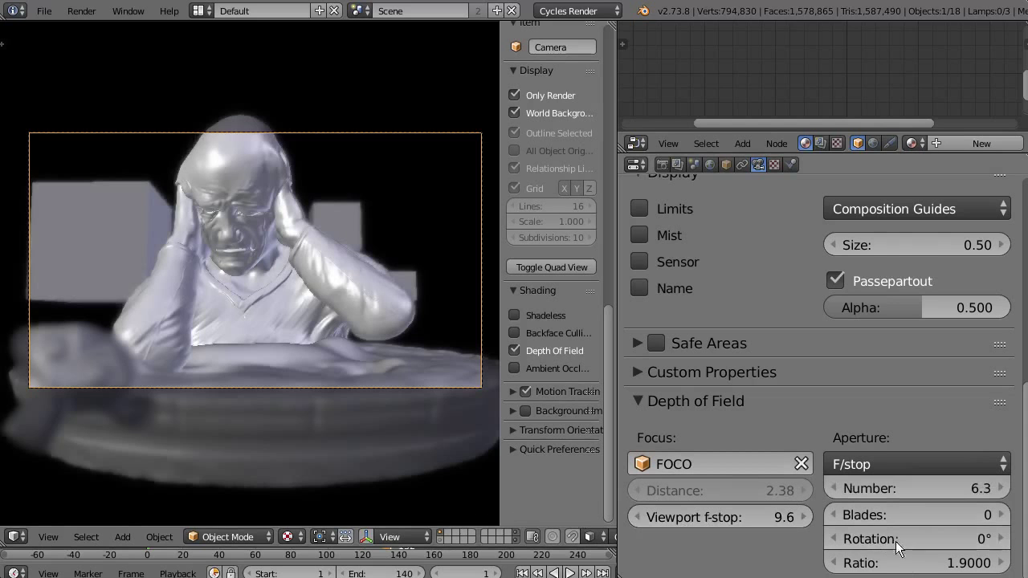
Step: Adjust the camera's aperture to number 6.3, ratio 1.0000 and rotation -117°
{"action": "left_click_drag", "start_coordinate": [891, 563], "coordinate": [893, 538]}
{"action": "left_click_drag", "start_coordinate": [968, 539], "coordinate": [852, 536]}
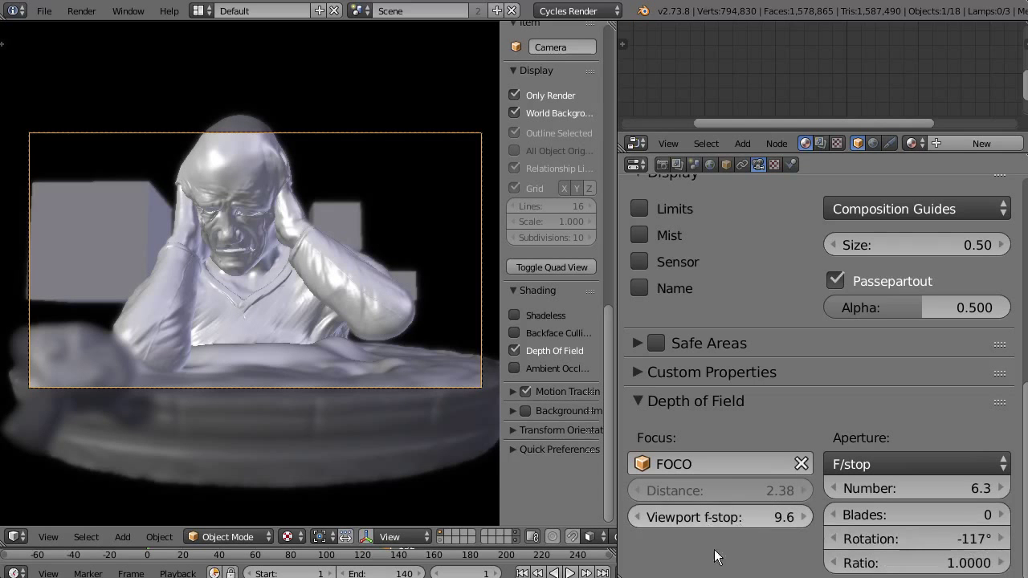
Step: Set the camera's display size to 0.01 and bring its Depth of Field settings back into view
{"action": "scroll", "coordinate": [731, 464], "scroll_direction": "up", "scroll_amount": 4}
{"action": "scroll", "coordinate": [731, 465], "scroll_direction": "up", "scroll_amount": 2}
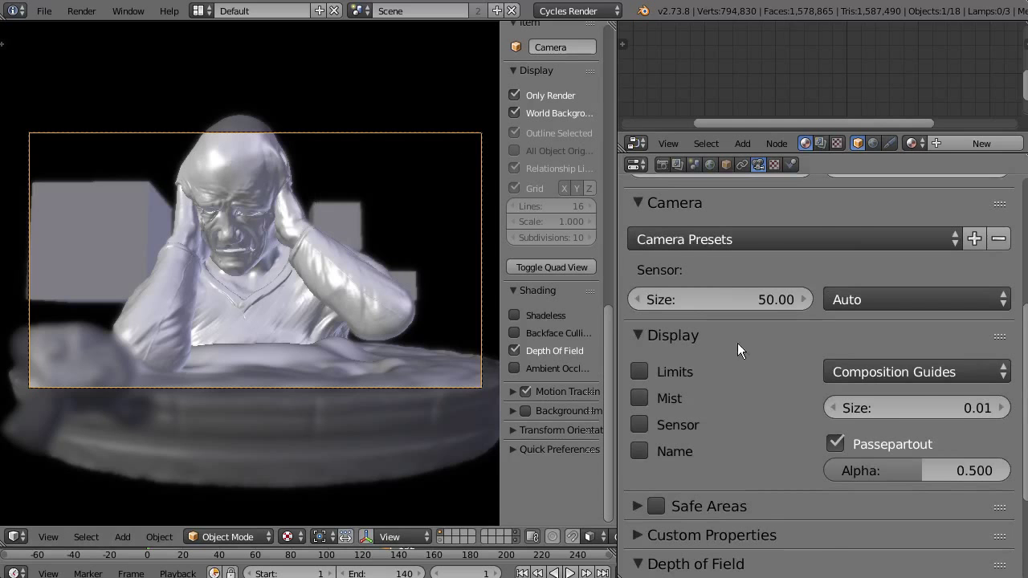
{"action": "scroll", "coordinate": [644, 311], "scroll_direction": "down", "scroll_amount": 4}
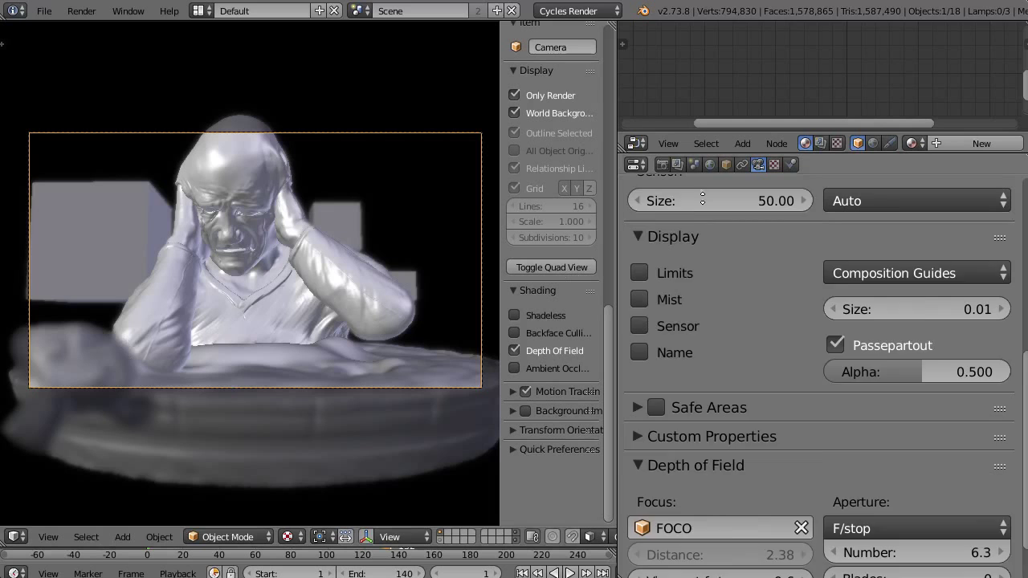
{"action": "scroll", "coordinate": [682, 213], "scroll_direction": "down", "scroll_amount": 2}
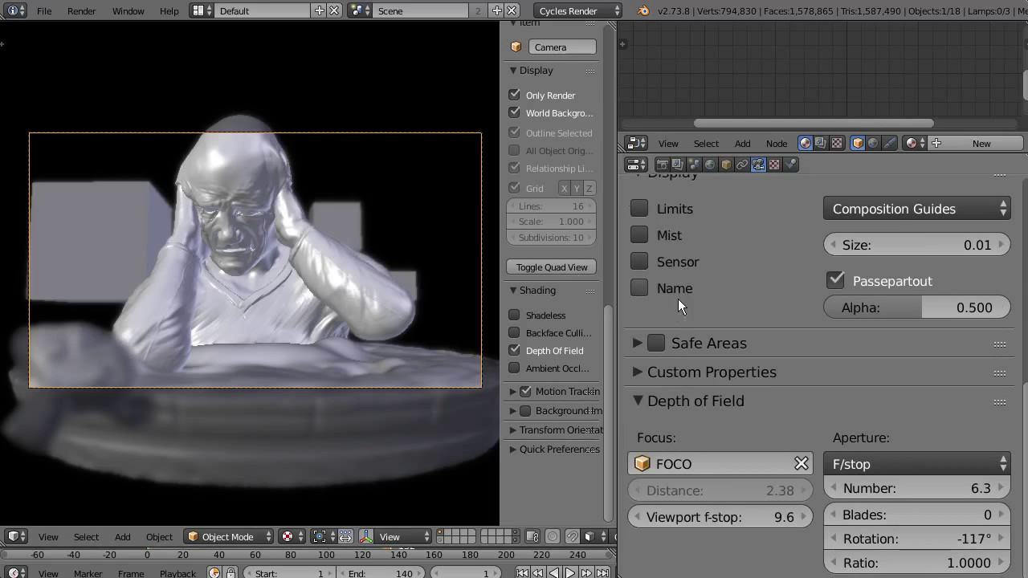
{"action": "left_click_drag", "start_coordinate": [875, 538], "coordinate": [301, 309]}
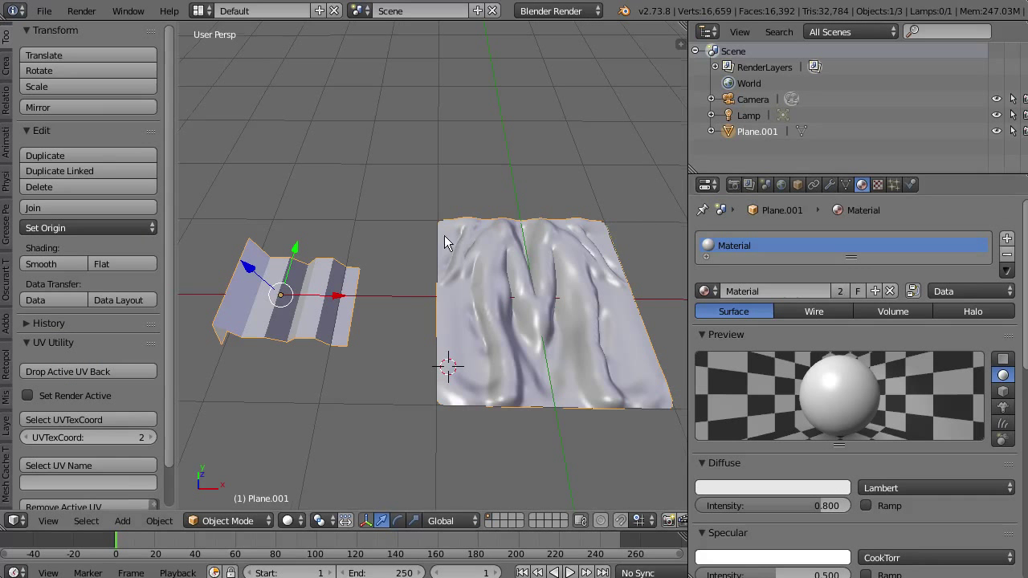
Step: Switch the properties area to the UV/Image Editor and enlarge it to show the whole Material Diffuse Color image
{"action": "middle_click_drag", "start_coordinate": [444, 235], "coordinate": [478, 354]}
{"action": "scroll", "coordinate": [473, 267], "scroll_direction": "up", "scroll_amount": 3}
{"action": "scroll", "coordinate": [444, 239], "scroll_direction": "down", "scroll_amount": 3}
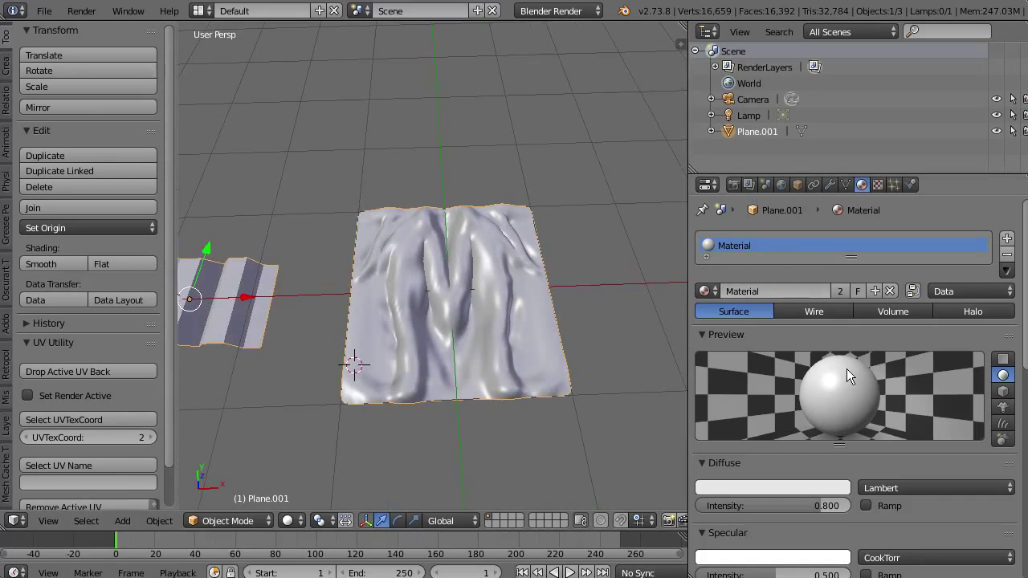
{"action": "key", "text": "shift+F10"}
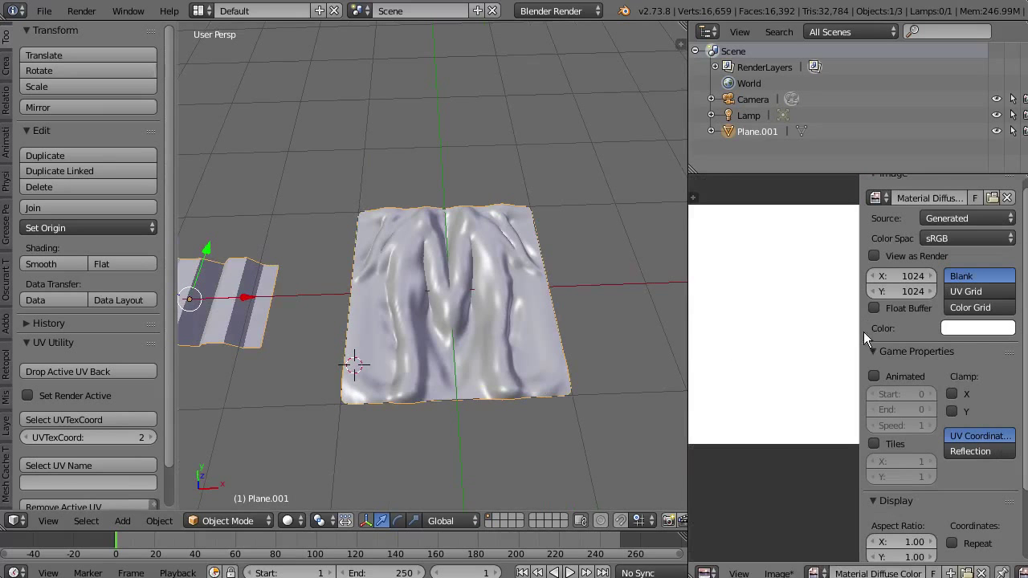
{"action": "left_click_drag", "start_coordinate": [860, 337], "coordinate": [975, 340]}
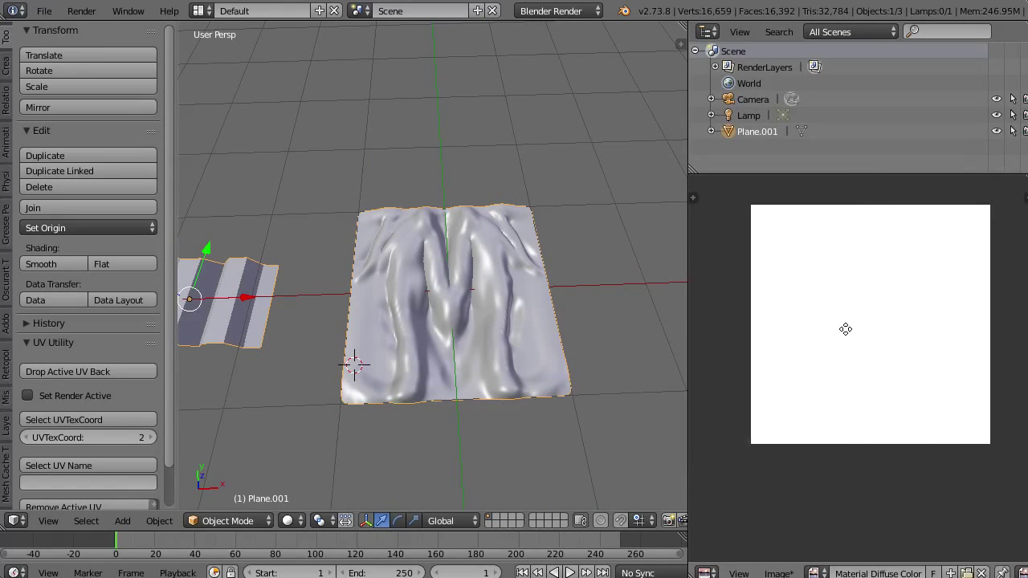
{"action": "scroll", "coordinate": [847, 333], "scroll_direction": "up", "scroll_amount": 2}
{"action": "scroll", "coordinate": [859, 338], "scroll_direction": "up", "scroll_amount": 1}
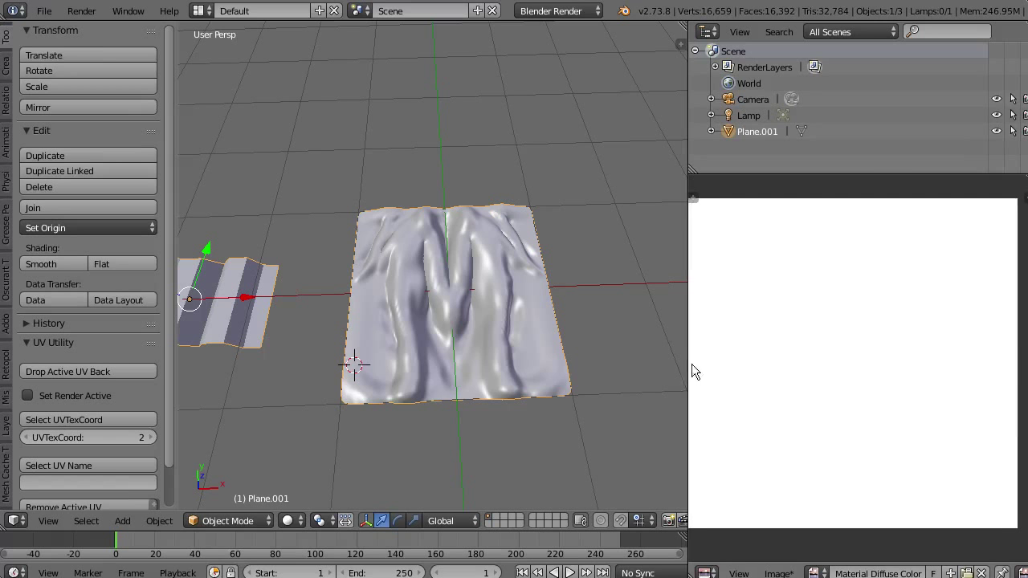
{"action": "left_click_drag", "start_coordinate": [687, 368], "coordinate": [589, 368]}
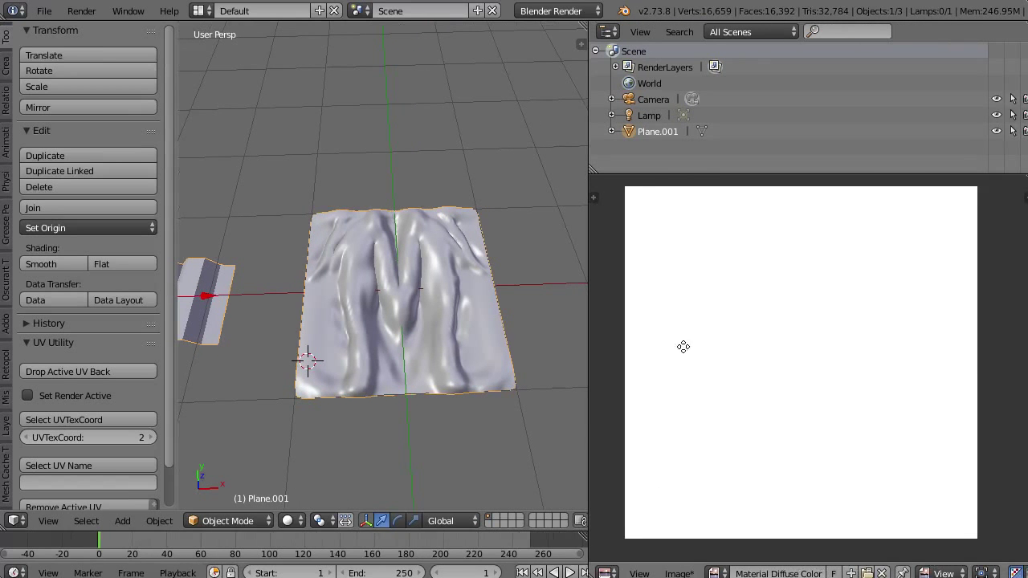
Step: Inspect the UV layout of Plane.001 over the blank image in Edit Mode, and return to Object Mode
{"action": "middle_click_drag", "start_coordinate": [387, 270], "coordinate": [418, 279]}
{"action": "key", "text": "Tab"}
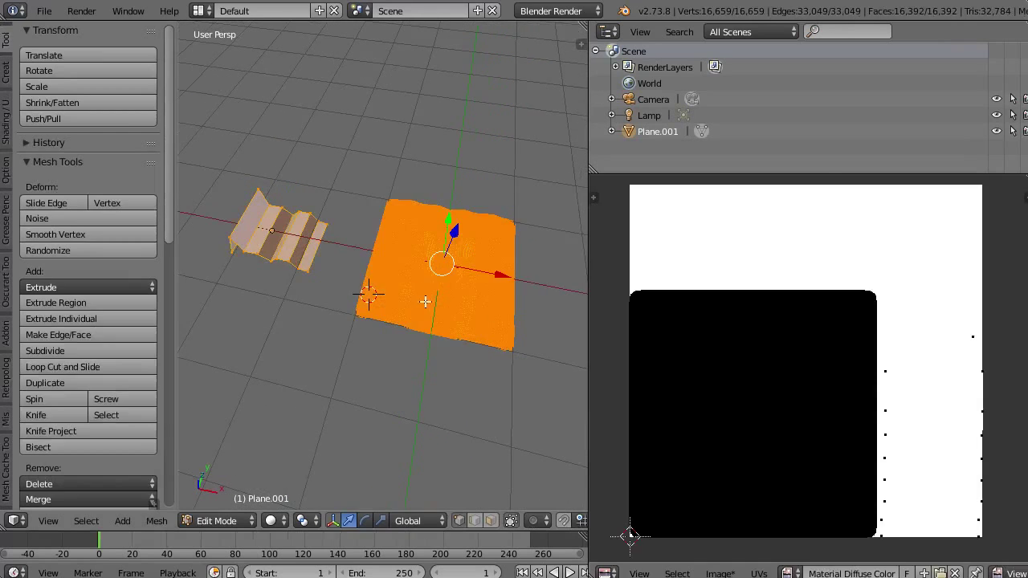
{"action": "scroll", "coordinate": [737, 390], "scroll_direction": "up", "scroll_amount": 3}
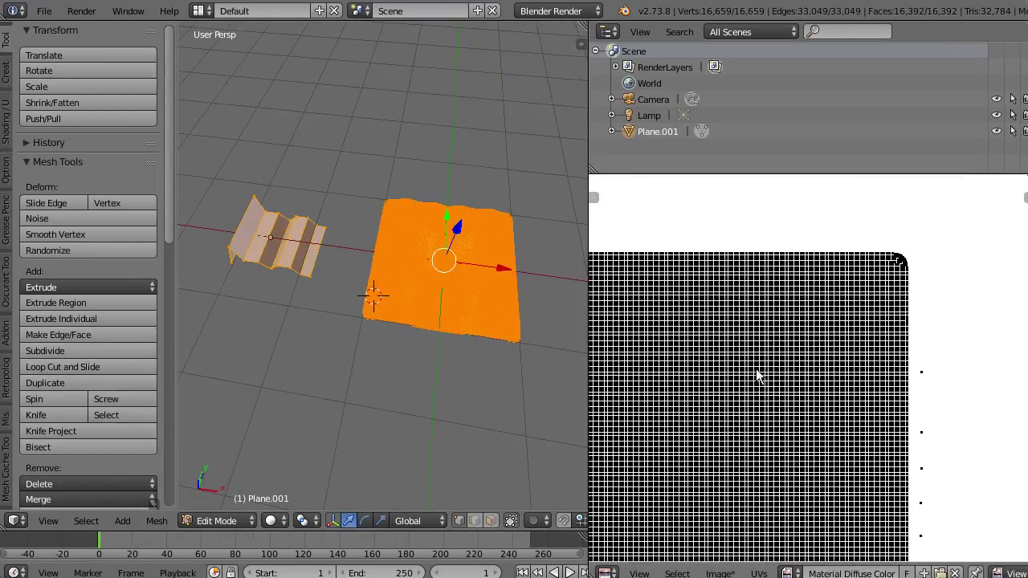
{"action": "scroll", "coordinate": [747, 361], "scroll_direction": "up", "scroll_amount": 2}
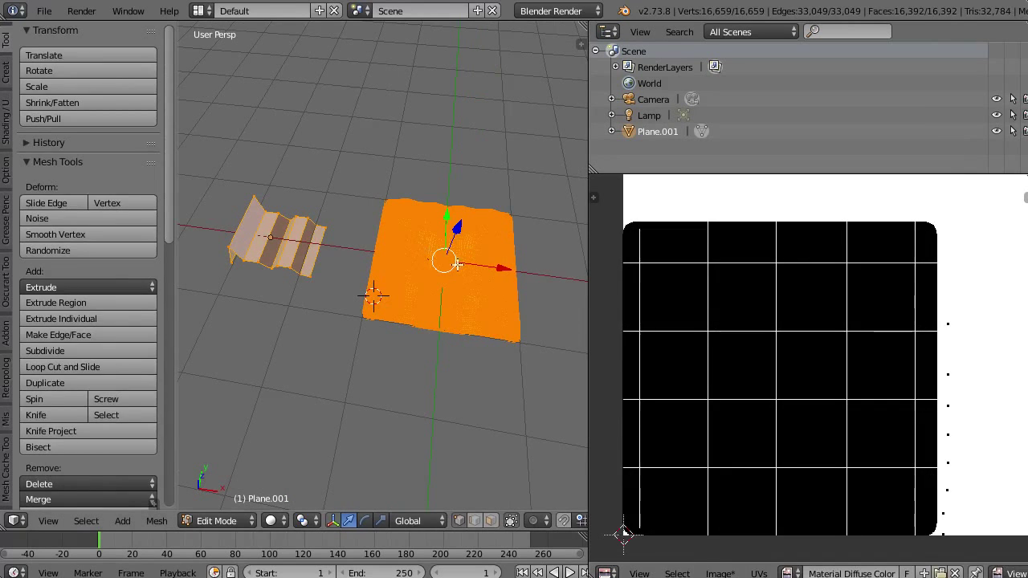
{"action": "key", "text": "Tab"}
Step: Frame the folded strip of Plane.001 and switch the object to Texture Paint mode
{"action": "scroll", "coordinate": [410, 321], "scroll_direction": "up", "scroll_amount": 3}
{"action": "middle_click_drag", "start_coordinate": [413, 285], "coordinate": [462, 263], "text": "shift"}
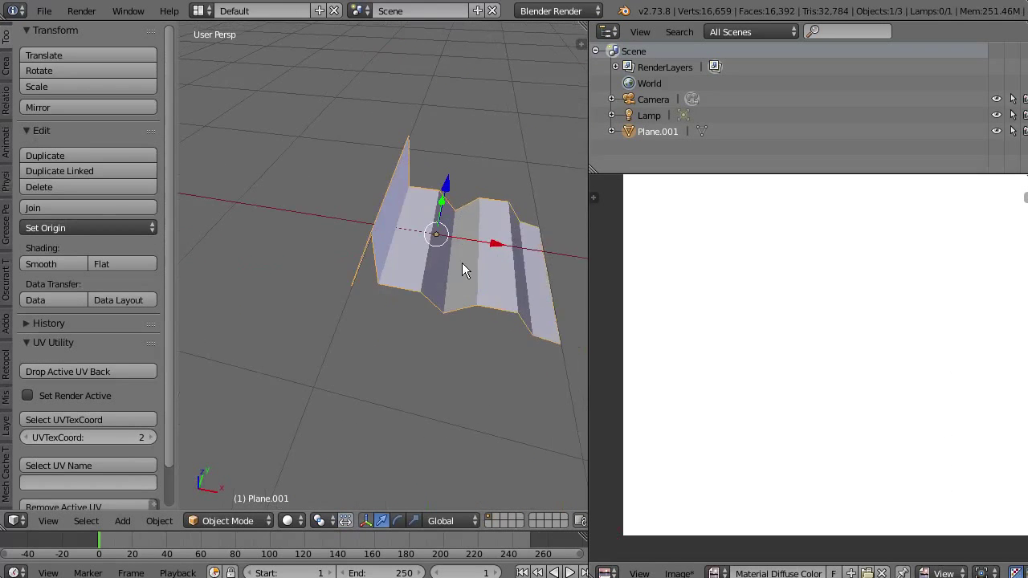
{"action": "middle_click_drag", "start_coordinate": [514, 298], "coordinate": [401, 322], "text": "shift"}
{"action": "scroll", "coordinate": [396, 289], "scroll_direction": "up", "scroll_amount": 1}
{"action": "middle_click_drag", "start_coordinate": [396, 286], "coordinate": [366, 335]}
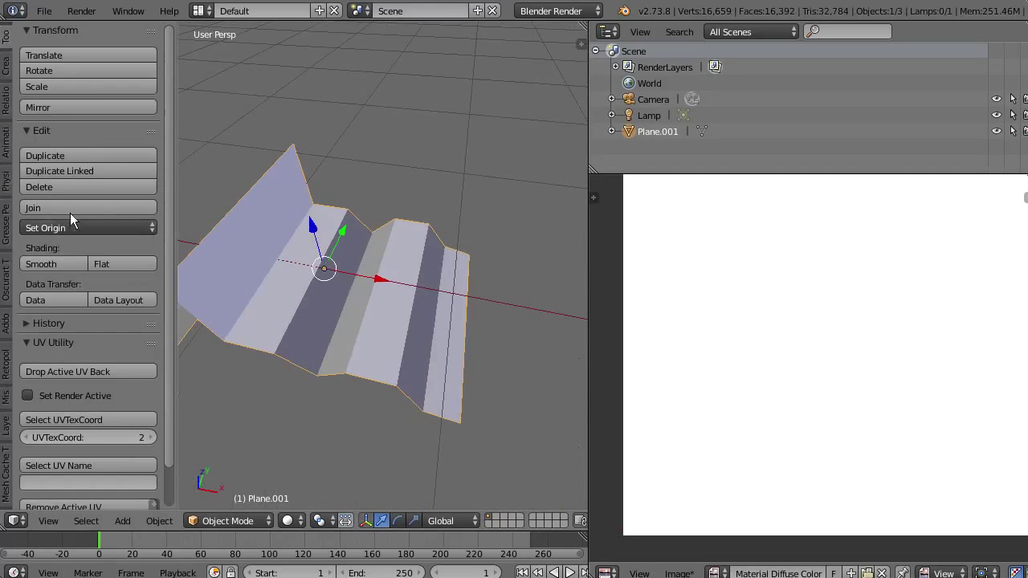
{"action": "key", "text": "Tab"}
{"action": "left_click", "coordinate": [244, 336]}
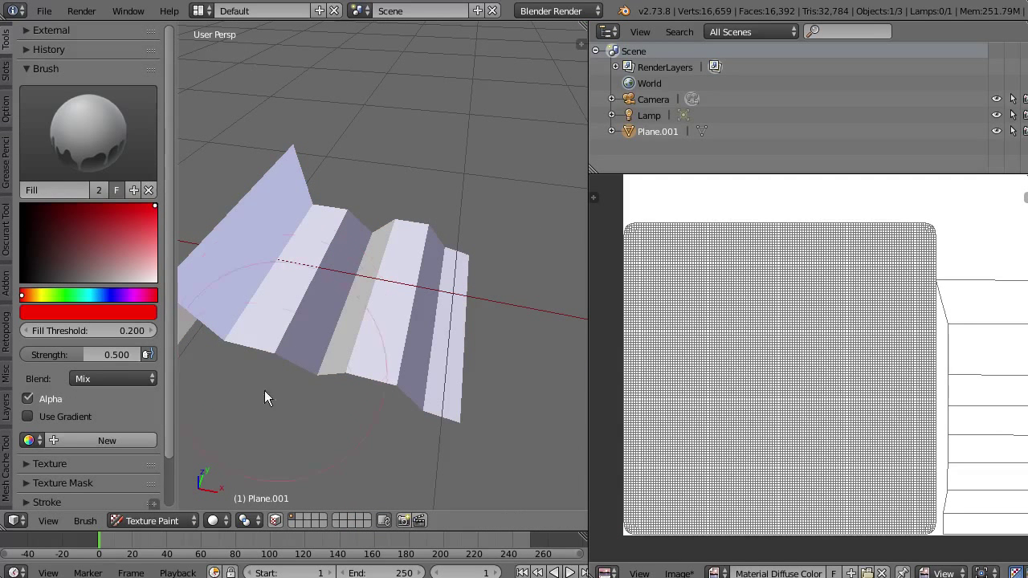
Step: Try filling the mesh with bright red using the Fill brush at strength 0.500, and undo the fill
{"action": "left_click", "coordinate": [86, 178]}
{"action": "left_click", "coordinate": [248, 221]}
{"action": "left_click", "coordinate": [105, 247]}
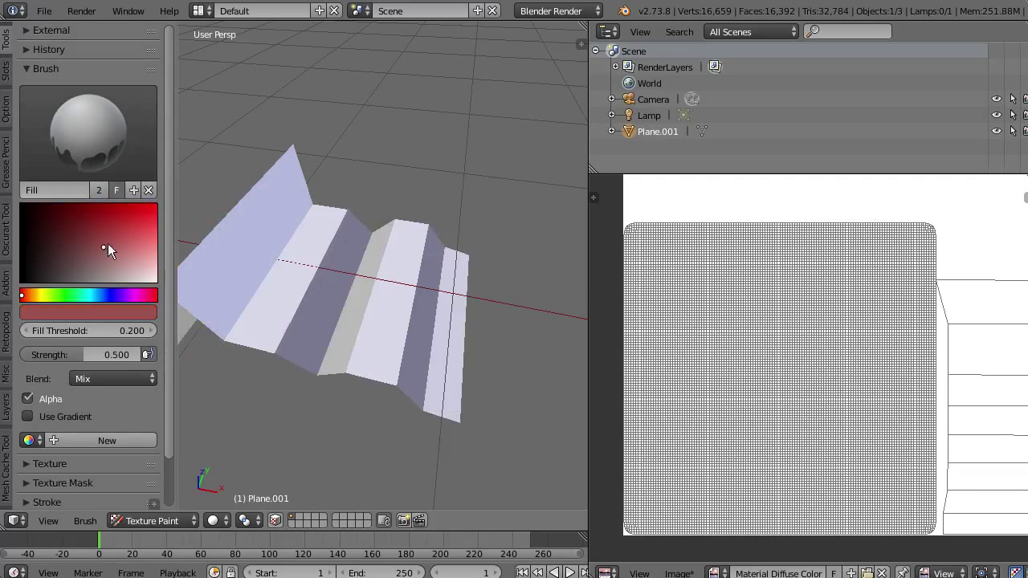
{"action": "left_click_drag", "start_coordinate": [108, 250], "coordinate": [157, 205]}
{"action": "left_click", "coordinate": [424, 300]}
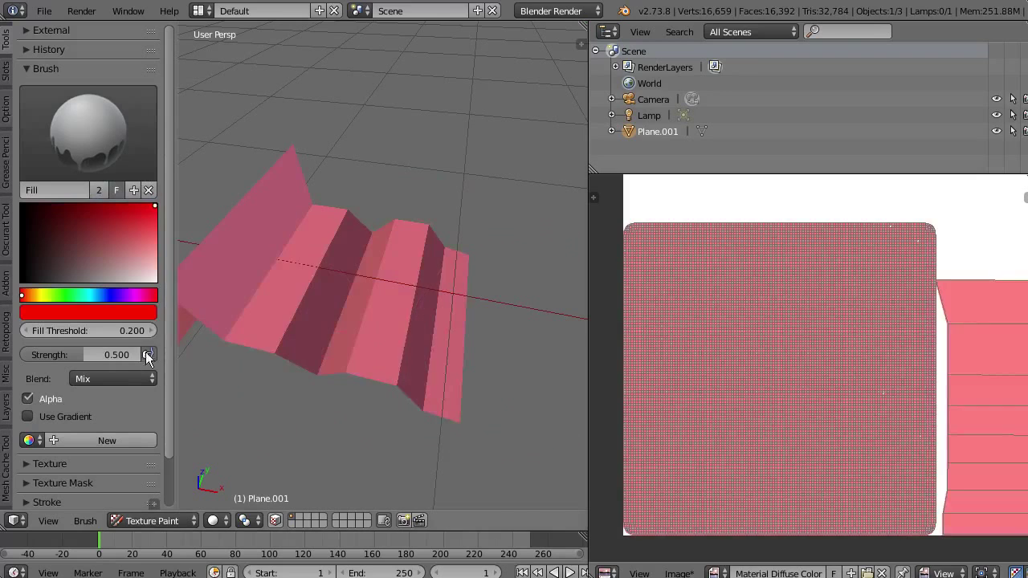
{"action": "key", "text": "ctrl+z"}
Step: Raise the Fill brush strength to 1.000, test a solid red fill on the mesh, and undo the fill
{"action": "left_click_drag", "start_coordinate": [120, 355], "coordinate": [225, 351]}
{"action": "left_click", "coordinate": [441, 325]}
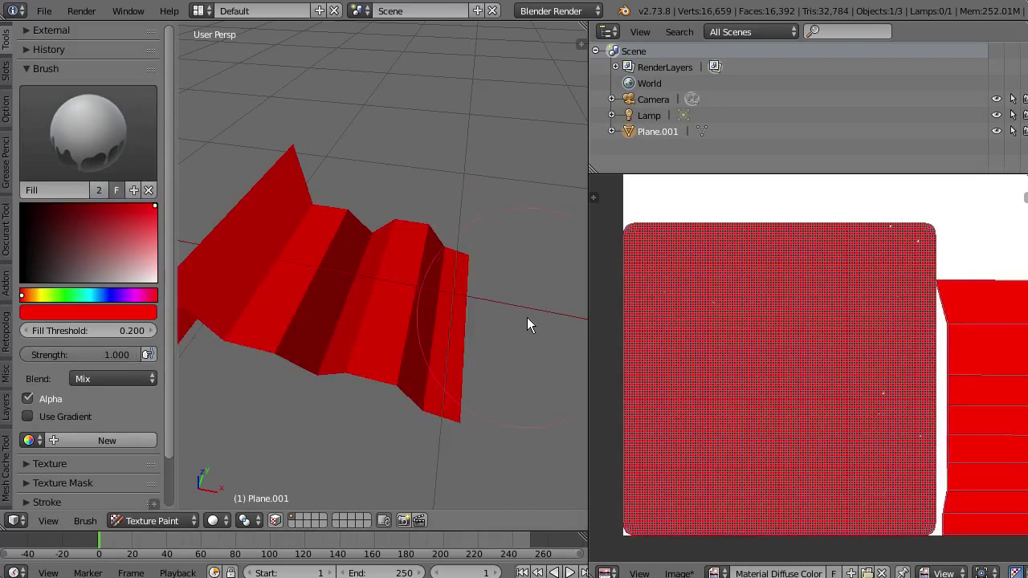
{"action": "key", "text": "ctrl+z"}
{"action": "key", "text": "ctrl+shift+z"}
{"action": "key", "text": "ctrl+z"}
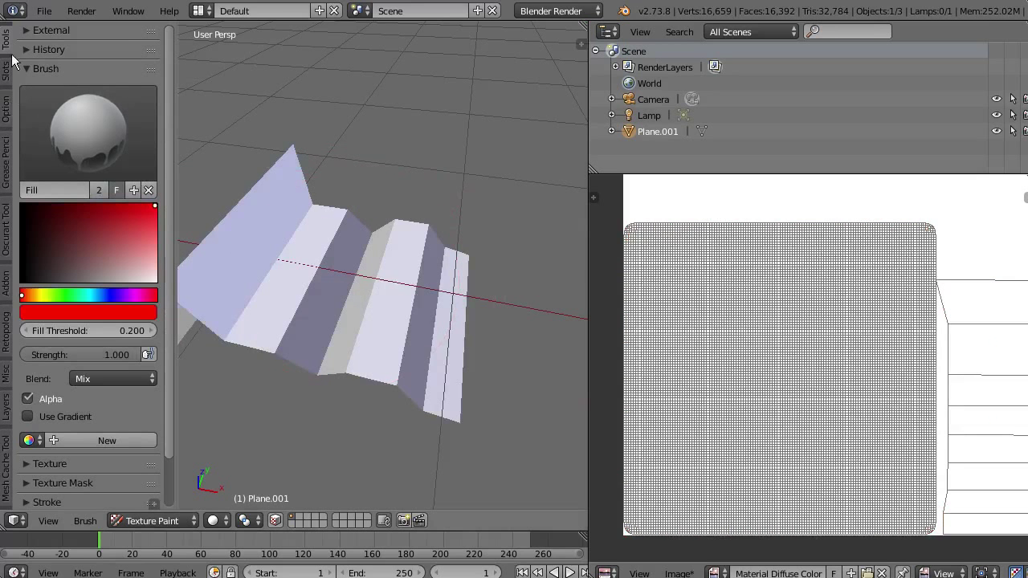
Step: Enable Cavity Mask in the Project Paint options for the Fill brush
{"action": "left_click", "coordinate": [5, 119]}
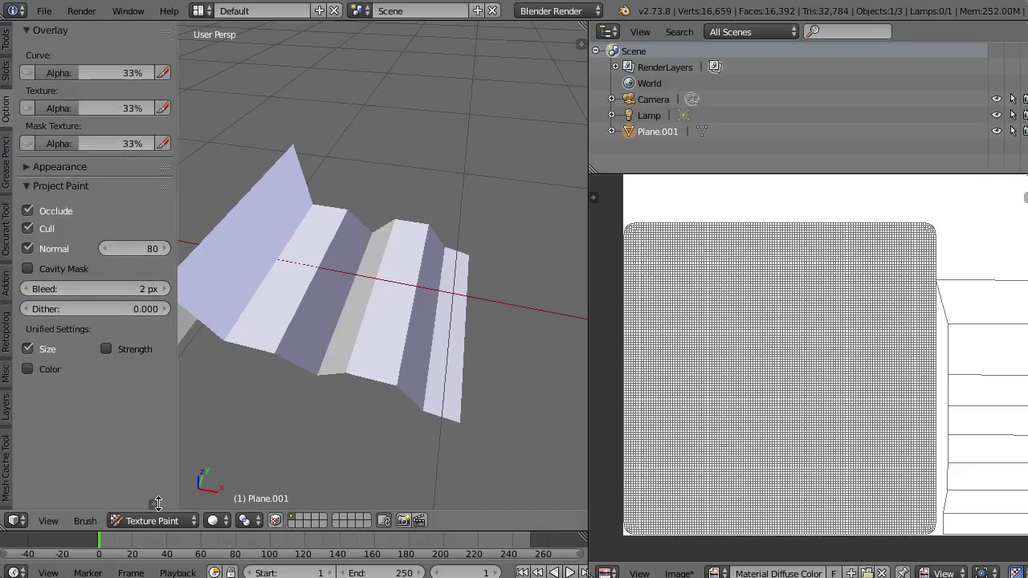
{"action": "left_click", "coordinate": [77, 268]}
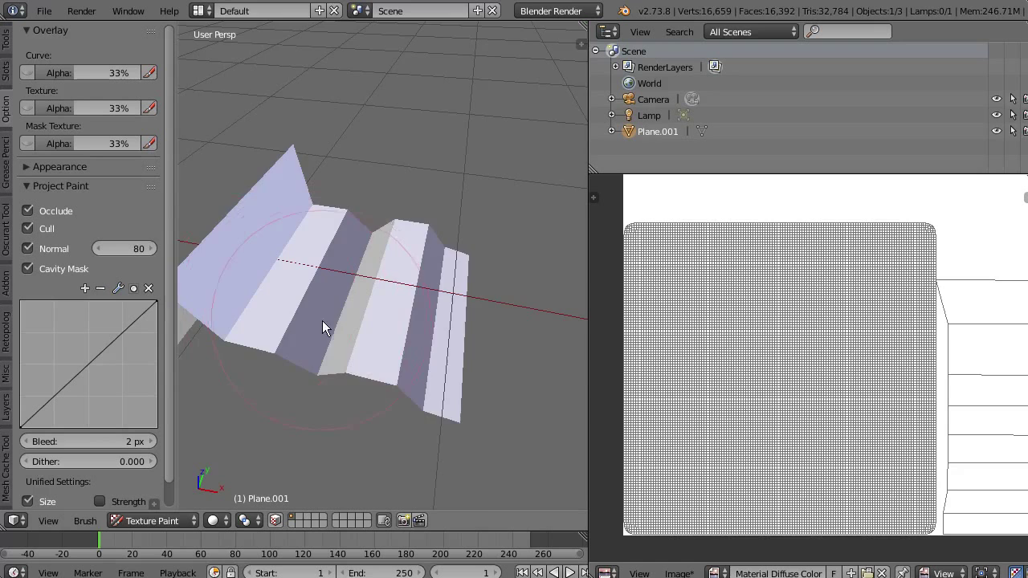
{"action": "mouse_move", "coordinate": [322, 321]}
{"action": "middle_mouse_down"}
{"action": "mouse_move", "coordinate": [349, 372]}
{"action": "mouse_move", "coordinate": [342, 344]}
{"action": "mouse_move", "coordinate": [368, 310]}
{"action": "mouse_move", "coordinate": [330, 307]}
{"action": "middle_mouse_up"}
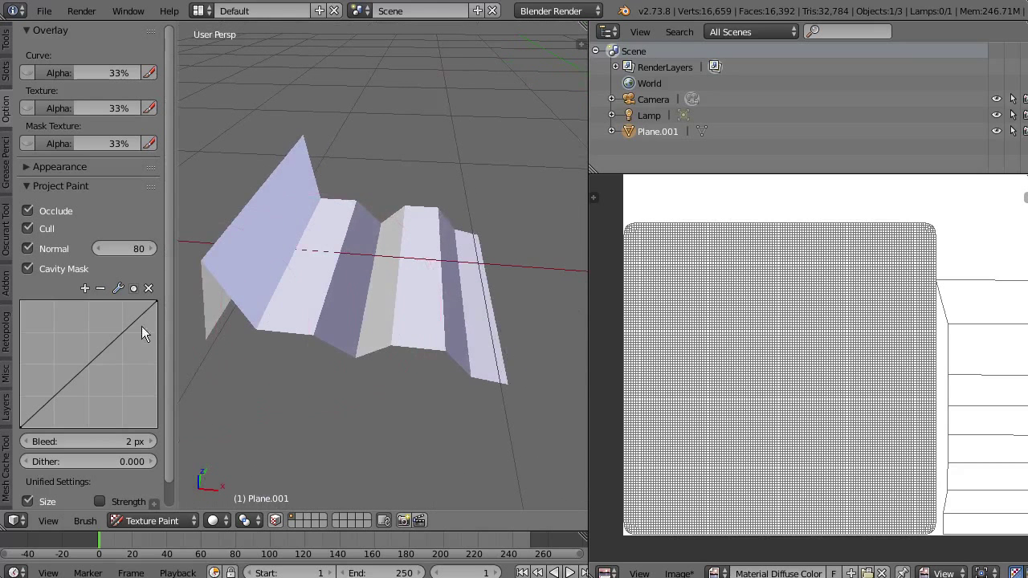
{"action": "left_click", "coordinate": [40, 266]}
{"action": "left_click", "coordinate": [38, 267]}
{"action": "left_click", "coordinate": [33, 269]}
{"action": "left_click", "coordinate": [45, 270]}
{"action": "middle_click_drag", "start_coordinate": [363, 285], "coordinate": [333, 288]}
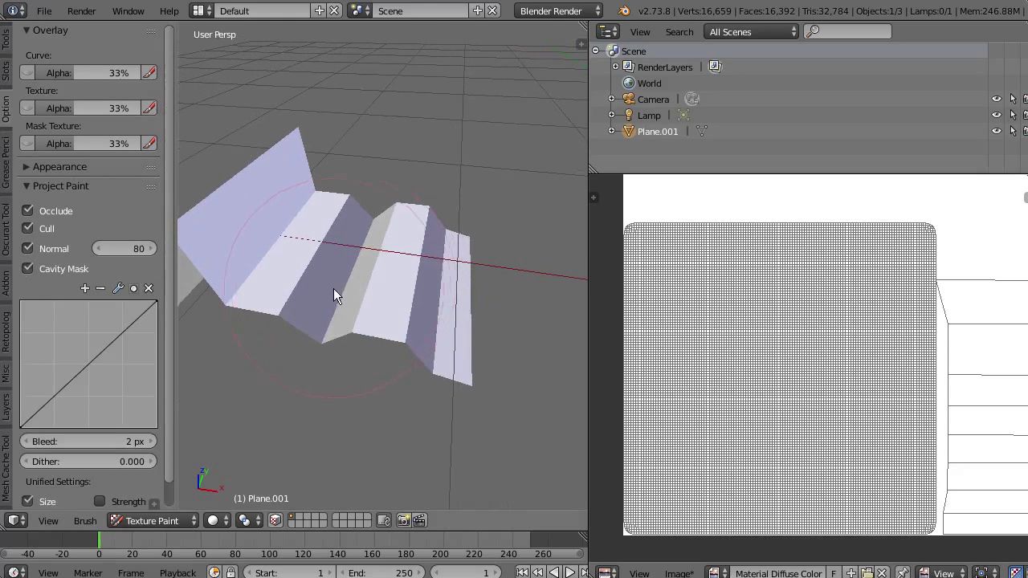
Step: Test a red fill on the folded strip with the linear cavity mask curve and inspect the shading along the folds
{"action": "left_click", "coordinate": [326, 263]}
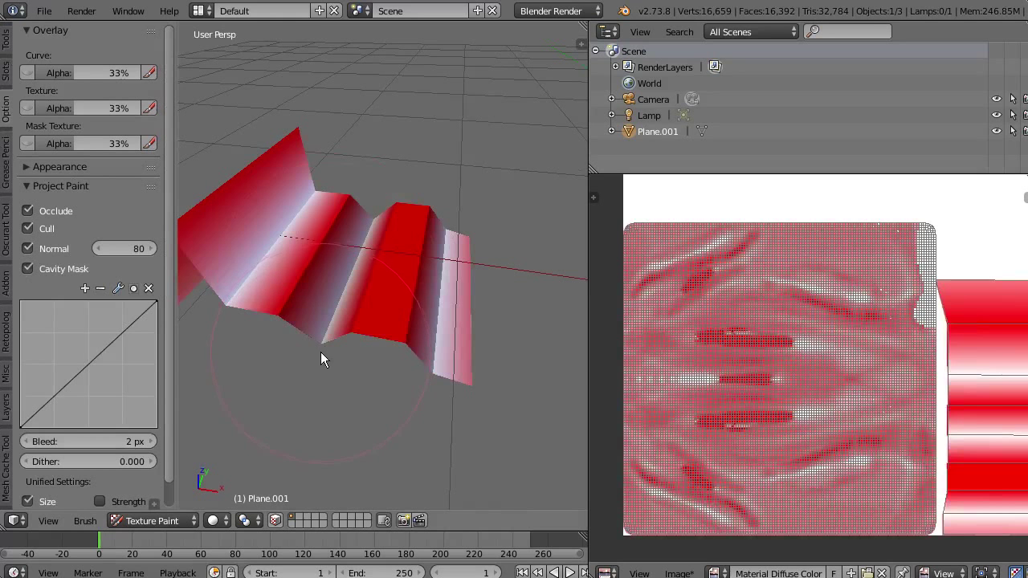
{"action": "middle_click_drag", "start_coordinate": [349, 320], "coordinate": [369, 302]}
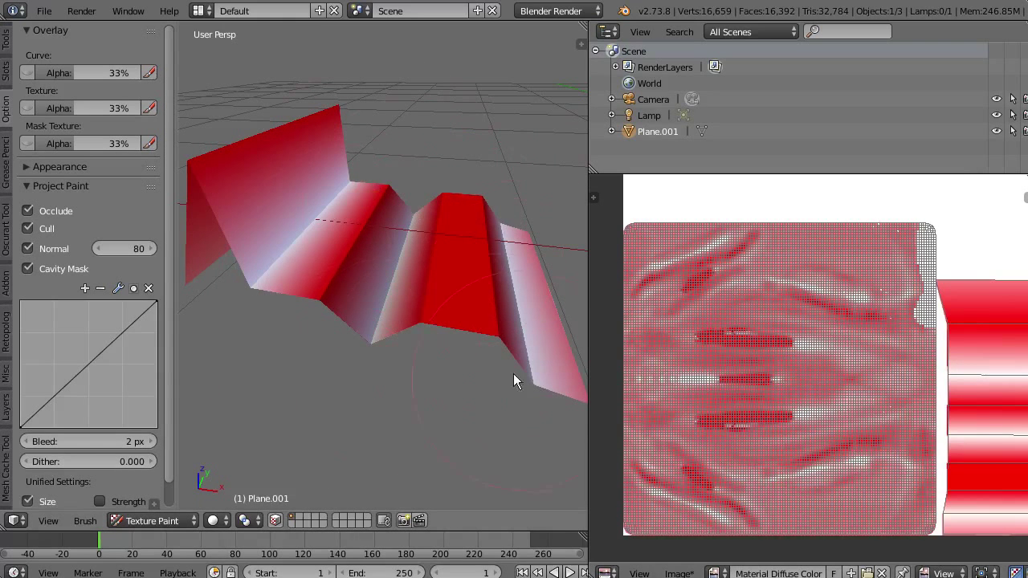
{"action": "scroll", "coordinate": [390, 349], "scroll_direction": "down", "scroll_amount": 3}
{"action": "scroll", "coordinate": [390, 340], "scroll_direction": "up", "scroll_amount": 5}
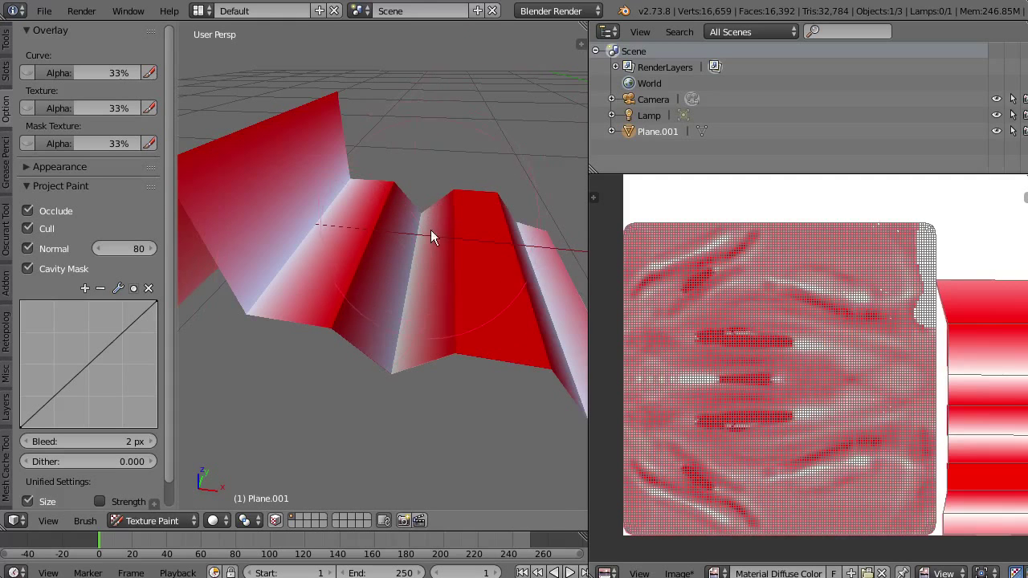
{"action": "middle_click_drag", "start_coordinate": [431, 230], "coordinate": [416, 264]}
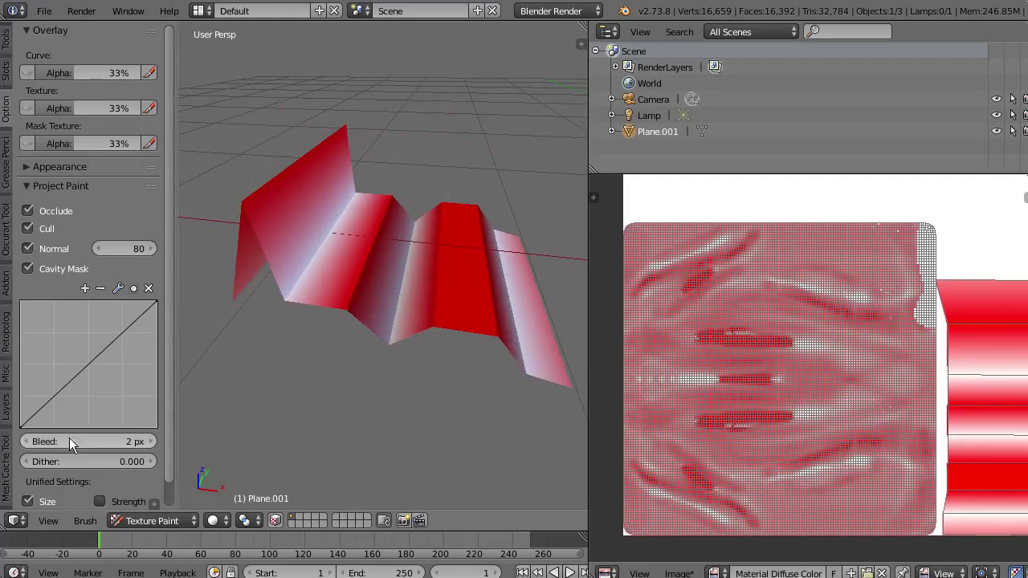
Step: Set the cavity curve's start point to X 0, Y 0, undo the red fill, and apply it again
{"action": "scroll", "coordinate": [70, 380], "scroll_direction": "down", "scroll_amount": 1}
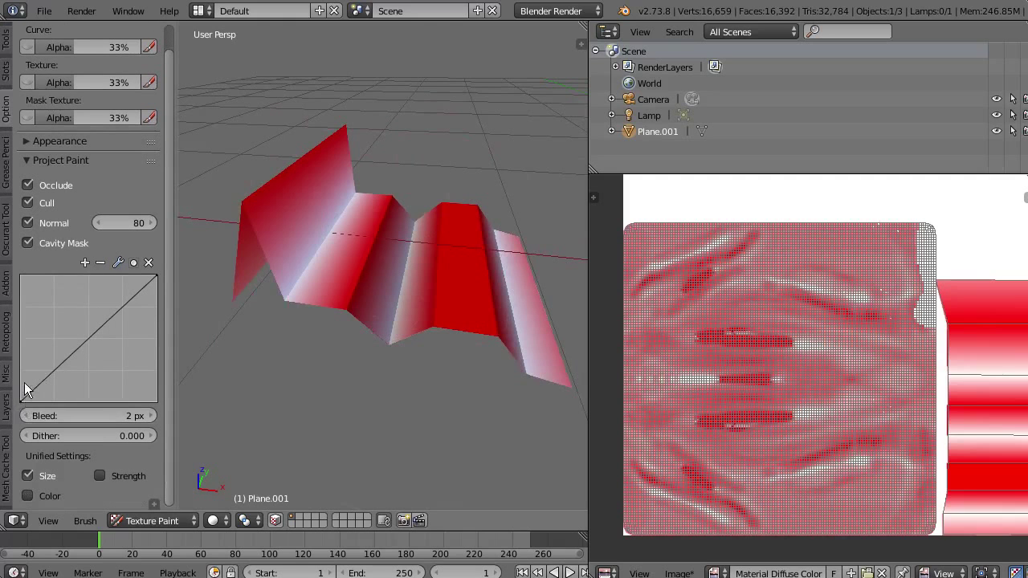
{"action": "left_click_drag", "start_coordinate": [22, 401], "coordinate": [11, 426]}
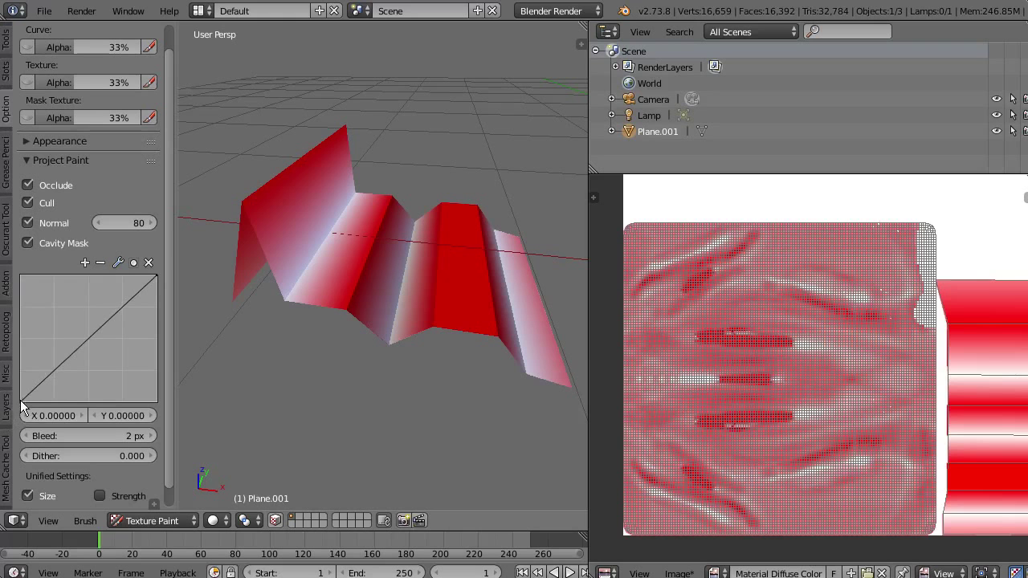
{"action": "mouse_move", "coordinate": [22, 400]}
{"action": "left_mouse_down"}
{"action": "mouse_move", "coordinate": [41, 402]}
{"action": "mouse_move", "coordinate": [9, 413]}
{"action": "mouse_move", "coordinate": [21, 458]}
{"action": "mouse_move", "coordinate": [62, 470]}
{"action": "mouse_move", "coordinate": [10, 480]}
{"action": "left_mouse_up"}
{"action": "middle_click_drag", "start_coordinate": [377, 207], "coordinate": [369, 229]}
{"action": "key", "text": "ctrl+z"}
{"action": "middle_click_drag", "start_coordinate": [379, 268], "coordinate": [391, 252]}
{"action": "key", "text": "ctrl+shift+z"}
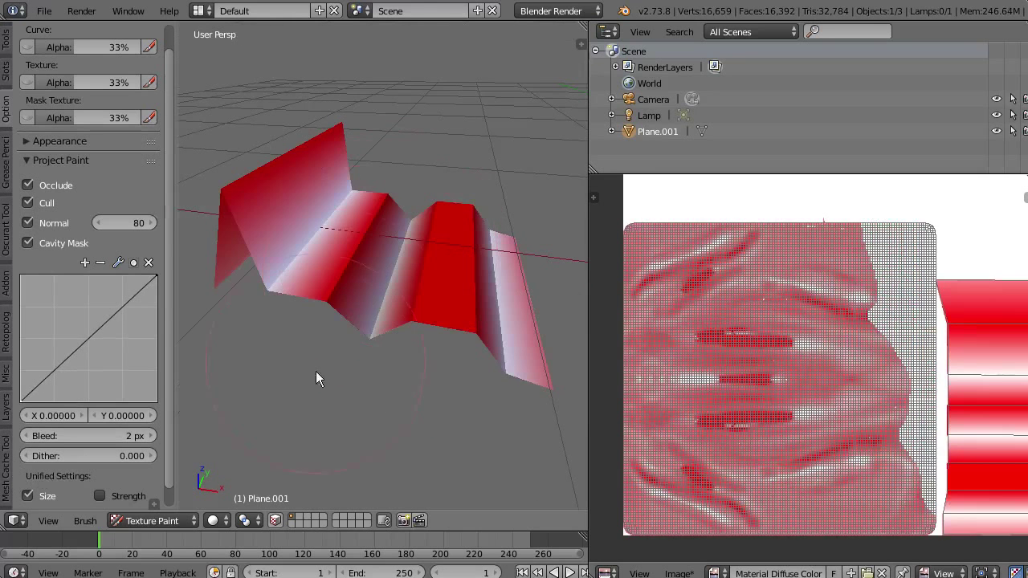
{"action": "mouse_move", "coordinate": [316, 374]}
{"action": "middle_mouse_down"}
{"action": "mouse_move", "coordinate": [332, 372]}
{"action": "mouse_move", "coordinate": [320, 341]}
{"action": "mouse_move", "coordinate": [330, 337]}
{"action": "middle_mouse_up"}
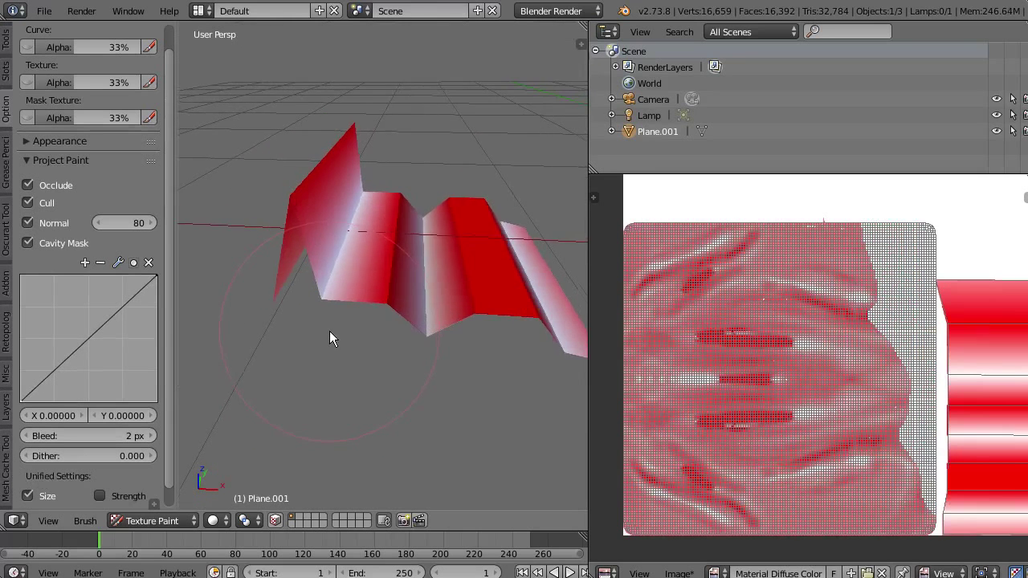
Step: Lower the cavity curve's end point to X 1, Y 0, and undo the red fill on the mesh
{"action": "mouse_move", "coordinate": [28, 406]}
{"action": "left_mouse_down"}
{"action": "mouse_move", "coordinate": [39, 365]}
{"action": "mouse_move", "coordinate": [10, 422]}
{"action": "mouse_move", "coordinate": [24, 410]}
{"action": "left_mouse_up"}
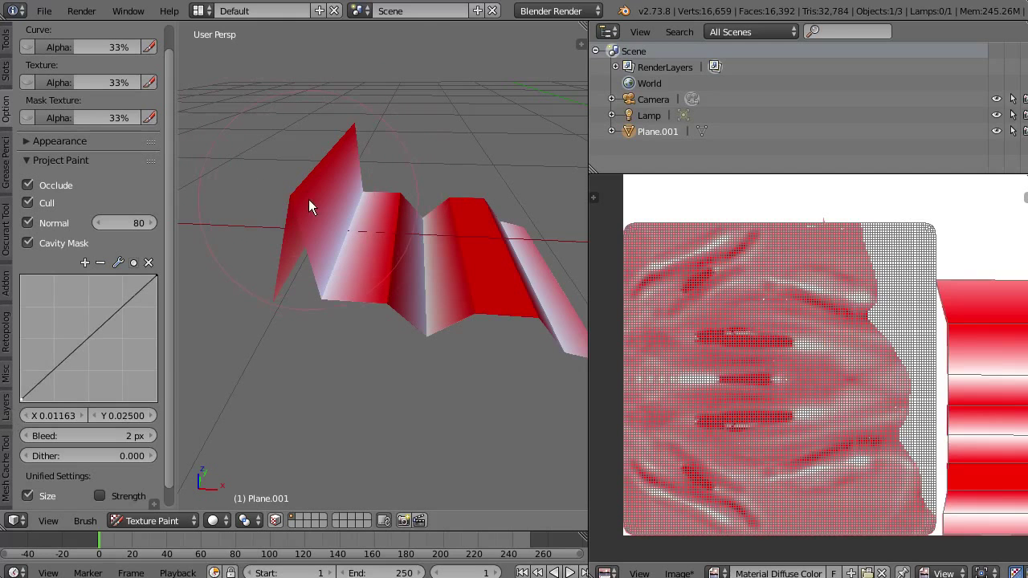
{"action": "left_click_drag", "start_coordinate": [150, 285], "coordinate": [158, 273]}
{"action": "mouse_move", "coordinate": [21, 399]}
{"action": "left_mouse_down"}
{"action": "mouse_move", "coordinate": [19, 330]}
{"action": "mouse_move", "coordinate": [20, 399]}
{"action": "left_mouse_up"}
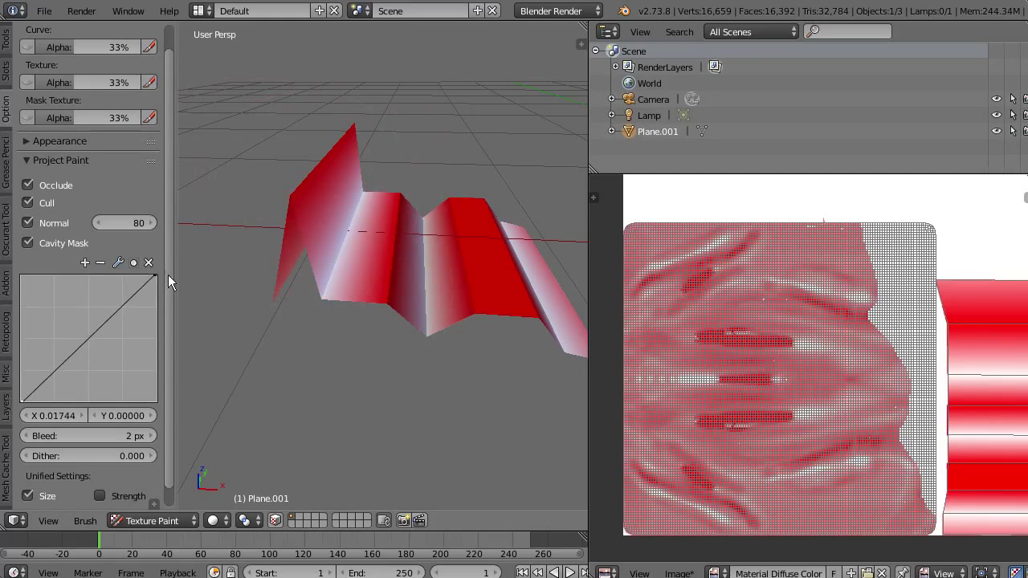
{"action": "left_click_drag", "start_coordinate": [157, 276], "coordinate": [169, 417]}
{"action": "key", "text": "ctrl+z"}
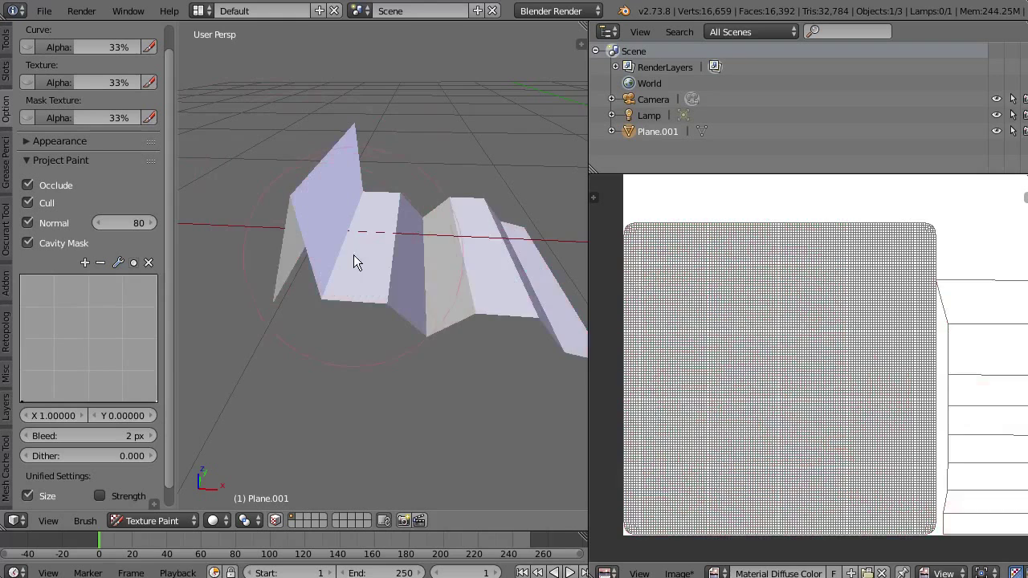
Step: Invert the cavity curve by raising its start point to X 0, Y 1, and test a red fill on the mesh
{"action": "middle_click_drag", "start_coordinate": [319, 296], "coordinate": [310, 253]}
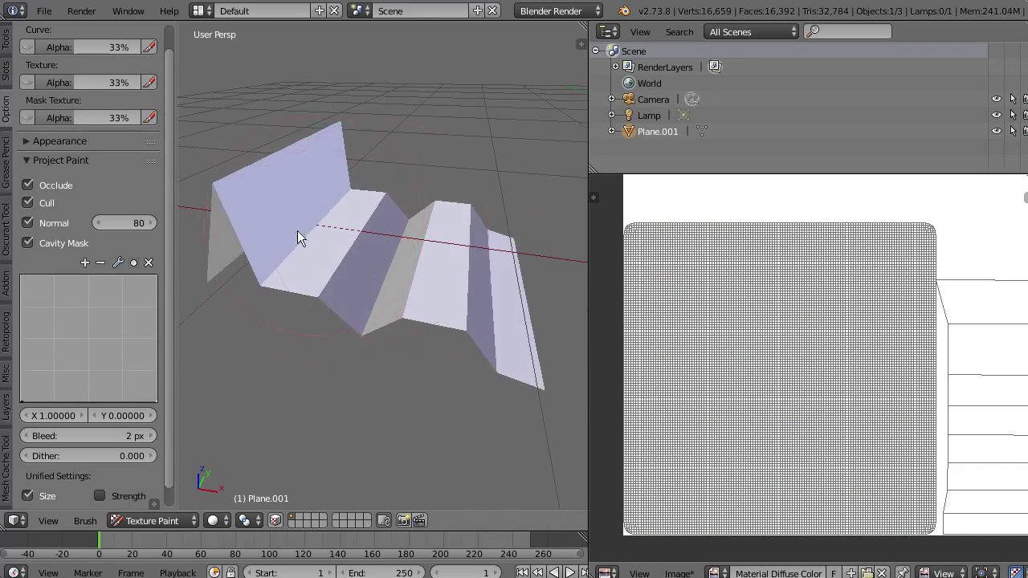
{"action": "middle_click_drag", "start_coordinate": [332, 246], "coordinate": [263, 306]}
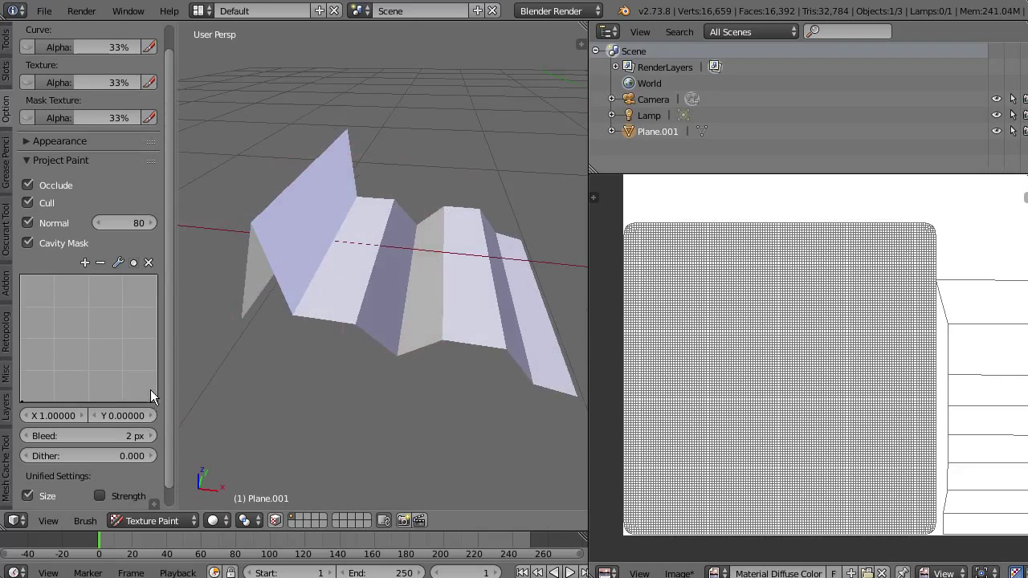
{"action": "mouse_move", "coordinate": [160, 400]}
{"action": "left_mouse_down"}
{"action": "mouse_move", "coordinate": [158, 379]}
{"action": "mouse_move", "coordinate": [161, 402]}
{"action": "left_mouse_up"}
{"action": "middle_click_drag", "start_coordinate": [159, 356], "coordinate": [159, 358]}
{"action": "left_click_drag", "start_coordinate": [177, 355], "coordinate": [200, 355]}
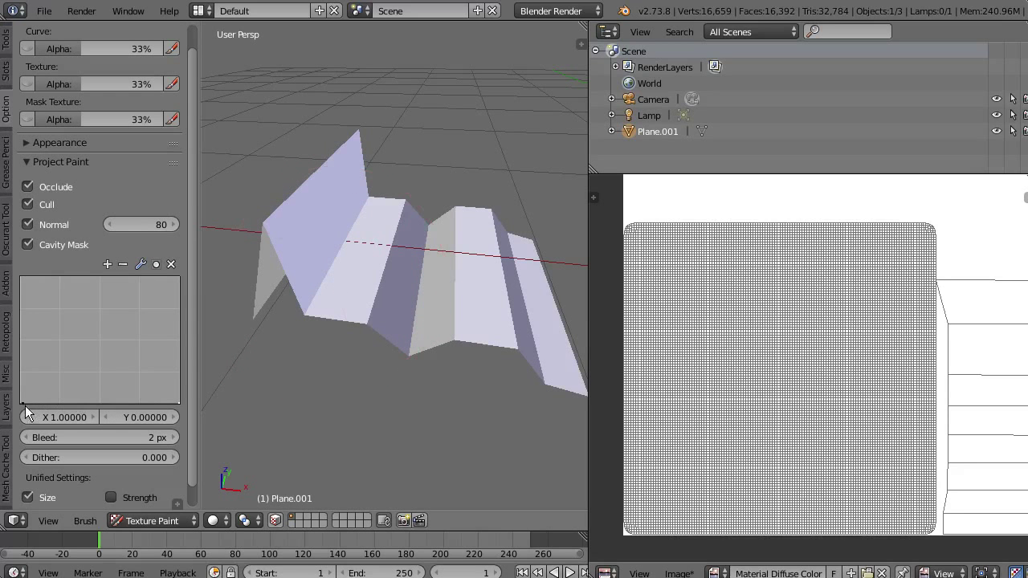
{"action": "left_click_drag", "start_coordinate": [25, 406], "coordinate": [2, 279]}
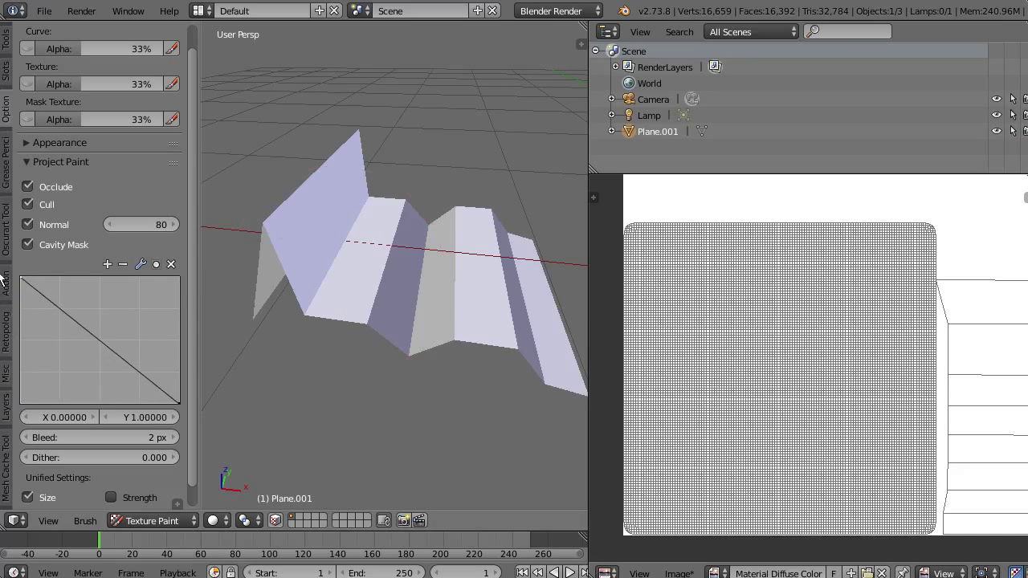
{"action": "left_click", "coordinate": [316, 245]}
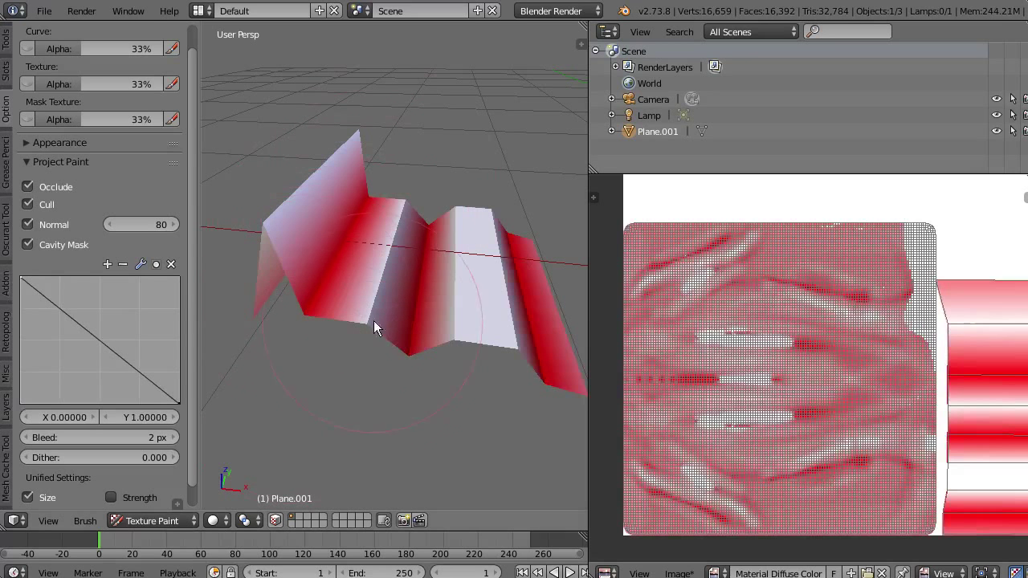
Step: Shape the cavity curve into an arch with a middle point at X 0.495, Y 0.4875, test a red fill, and undo it
{"action": "left_click", "coordinate": [97, 343]}
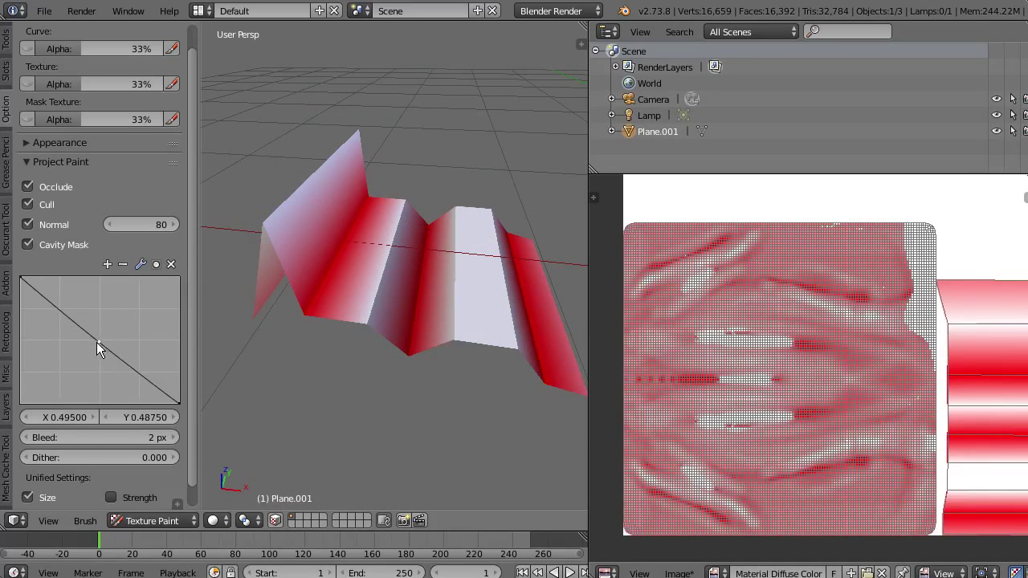
{"action": "left_click_drag", "start_coordinate": [21, 277], "coordinate": [21, 413]}
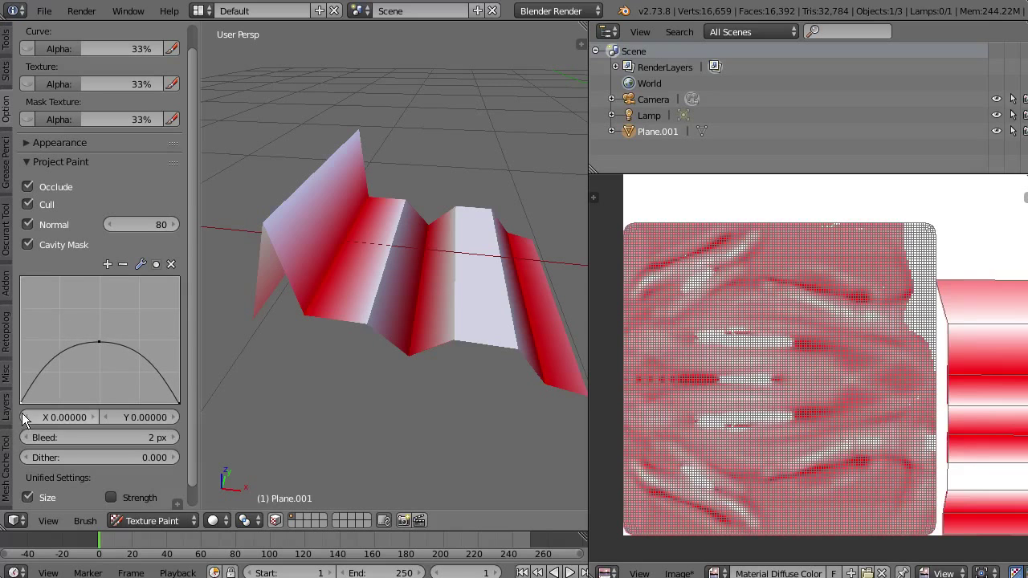
{"action": "left_click", "coordinate": [179, 401]}
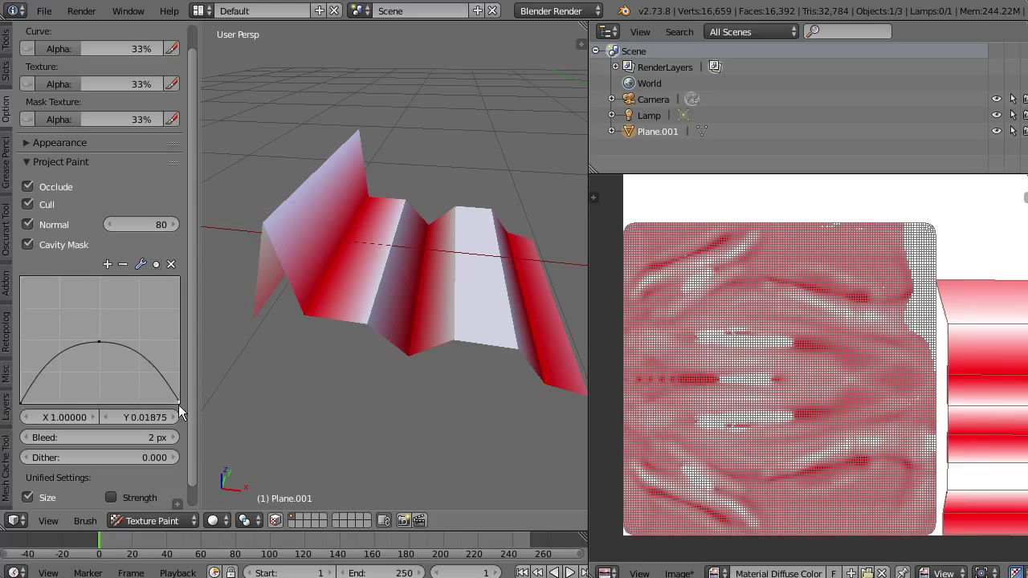
{"action": "key", "text": "ctrl+z"}
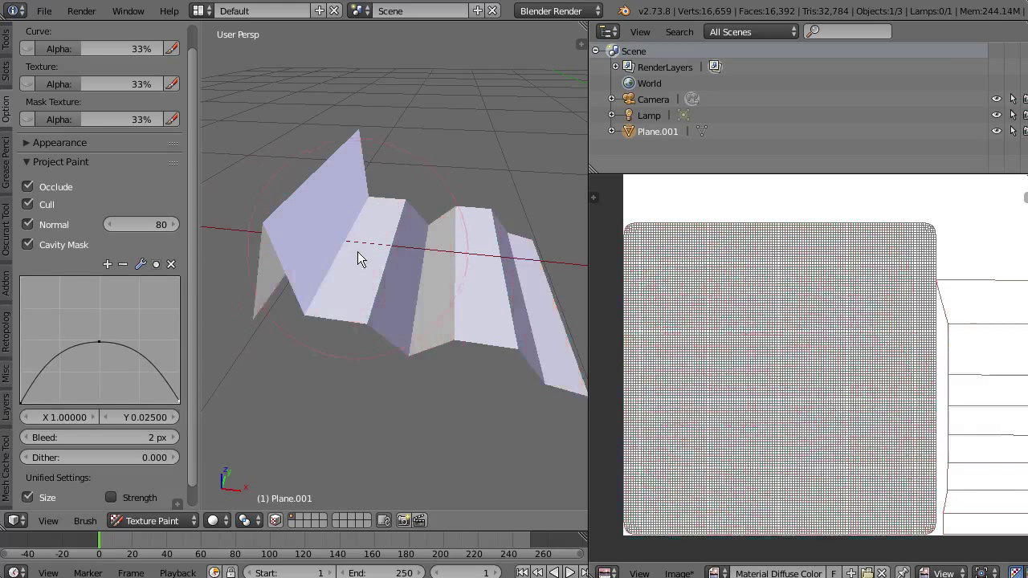
{"action": "left_click", "coordinate": [340, 293]}
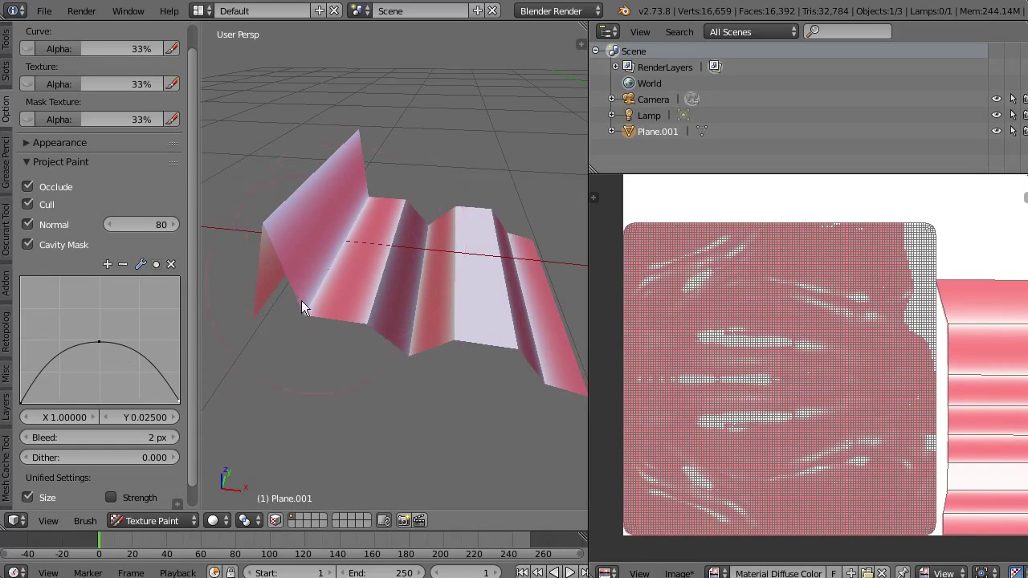
{"action": "key", "text": "ctrl+z"}
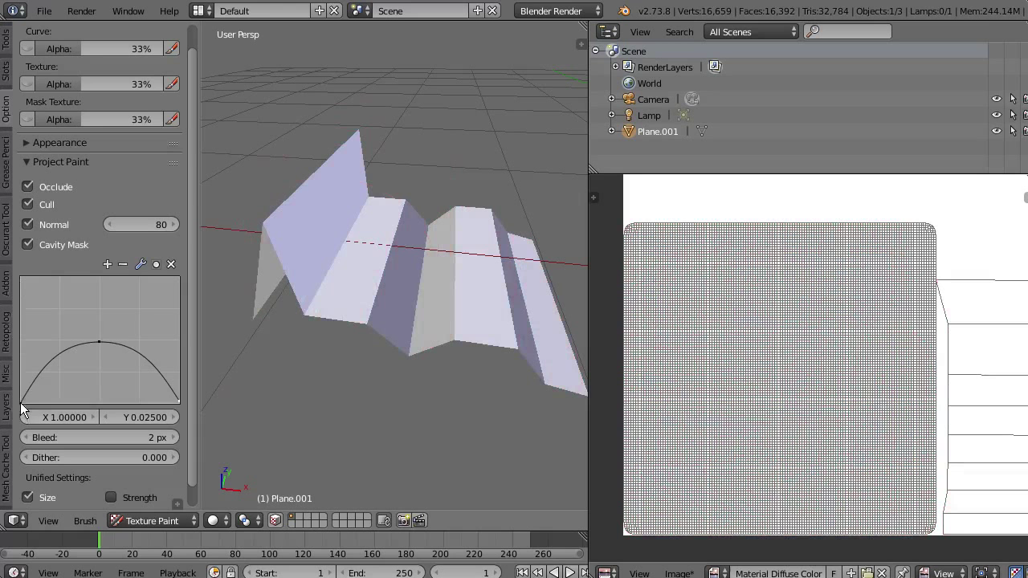
Step: Raise the cavity curve's start point to X 0, Y 0.99375, bring back the inverted-mask red fill, and undo it
{"action": "left_click_drag", "start_coordinate": [23, 400], "coordinate": [44, 269]}
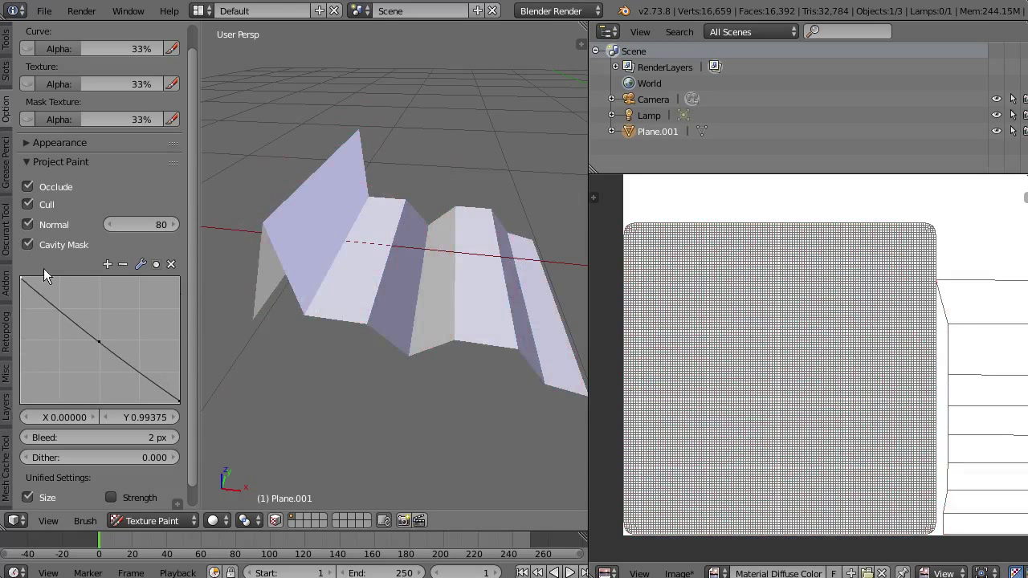
{"action": "key", "text": "ctrl+shift+z"}
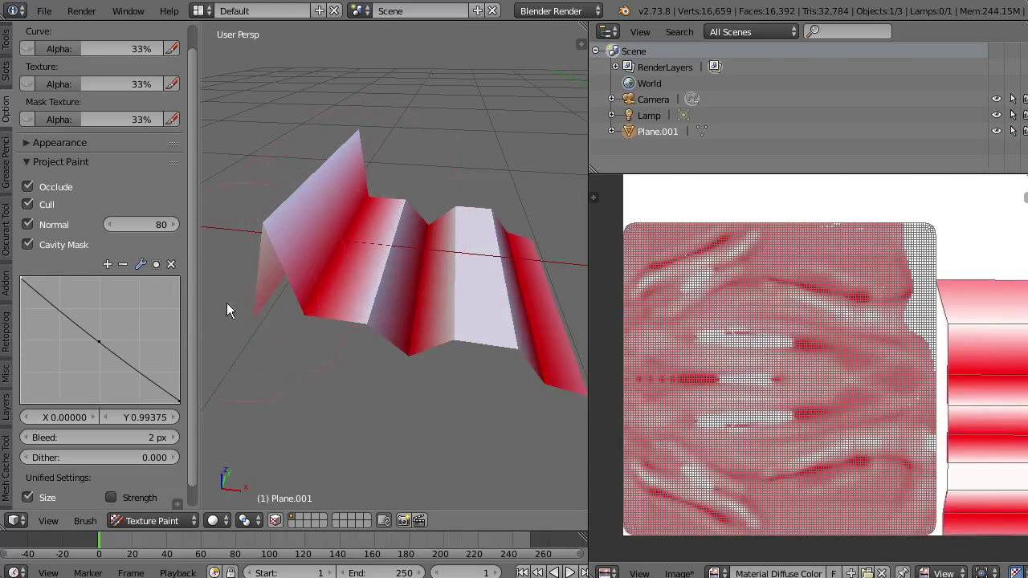
{"action": "key", "text": "ctrl+z"}
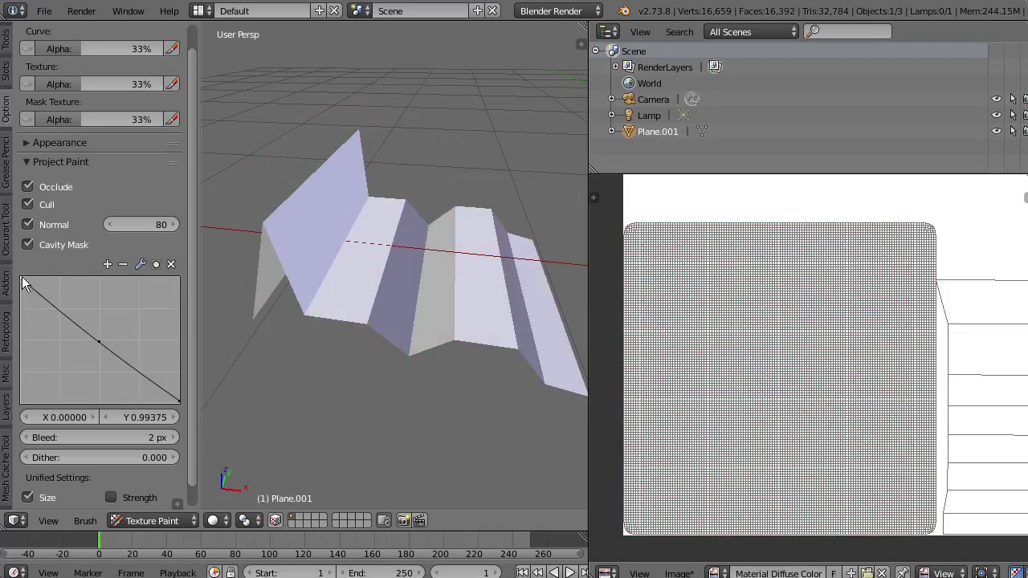
Step: Shape the cavity curve into a bell with a near-zero start point, a full-height middle peak, and a control point on each slope
{"action": "left_click_drag", "start_coordinate": [22, 276], "coordinate": [23, 400]}
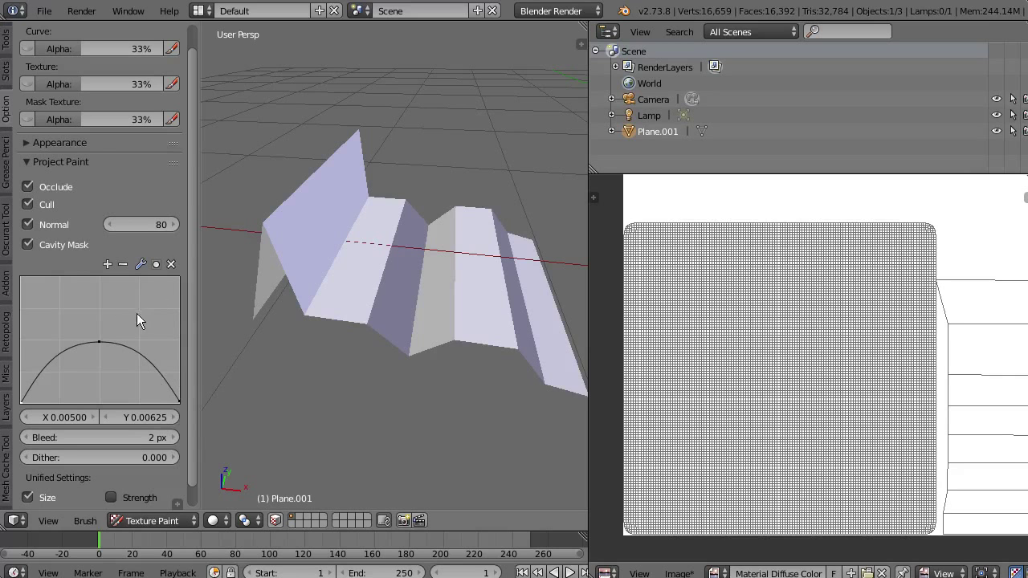
{"action": "left_click_drag", "start_coordinate": [100, 340], "coordinate": [118, 354]}
{"action": "left_click_drag", "start_coordinate": [44, 299], "coordinate": [67, 333]}
{"action": "left_click_drag", "start_coordinate": [118, 354], "coordinate": [126, 339]}
Step: Give the cavity curve's falling-slope point a Vector Handle and move it to X 0.59, Y 0.05625
{"action": "left_click", "coordinate": [136, 267]}
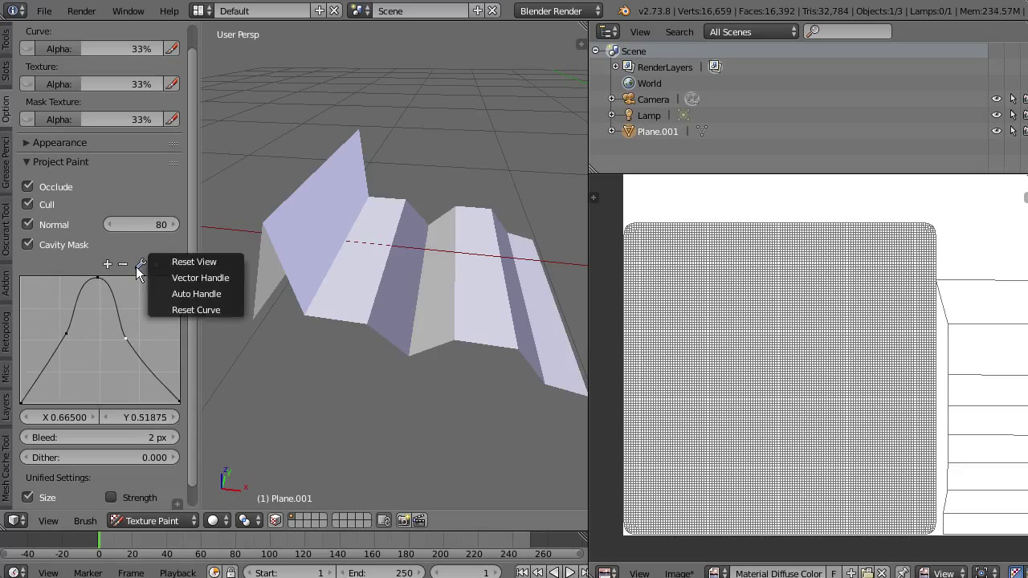
{"action": "left_click", "coordinate": [139, 269]}
{"action": "left_click", "coordinate": [142, 269]}
{"action": "left_click", "coordinate": [180, 274]}
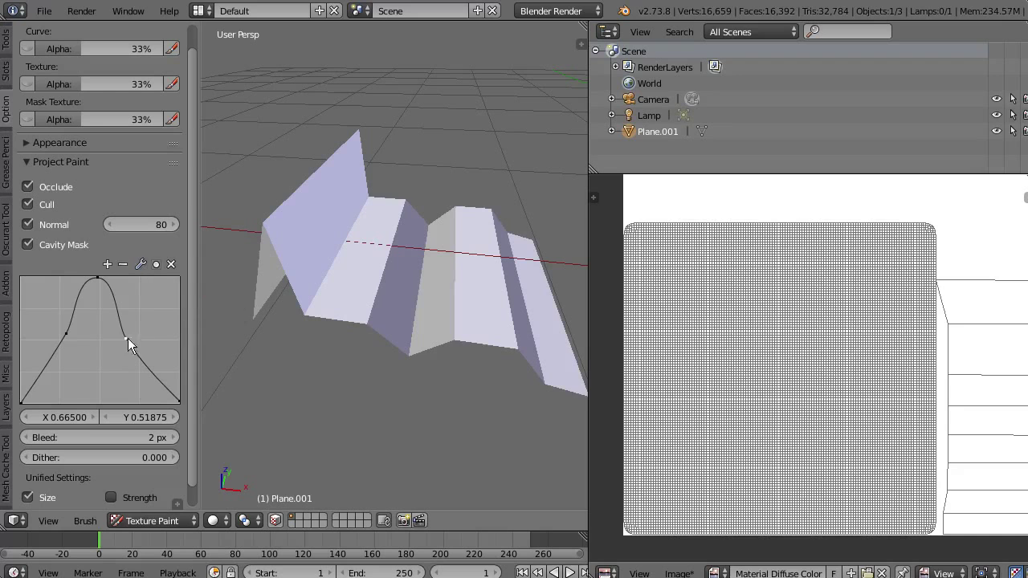
{"action": "left_click", "coordinate": [141, 264]}
{"action": "left_click", "coordinate": [168, 282]}
{"action": "left_click", "coordinate": [141, 262]}
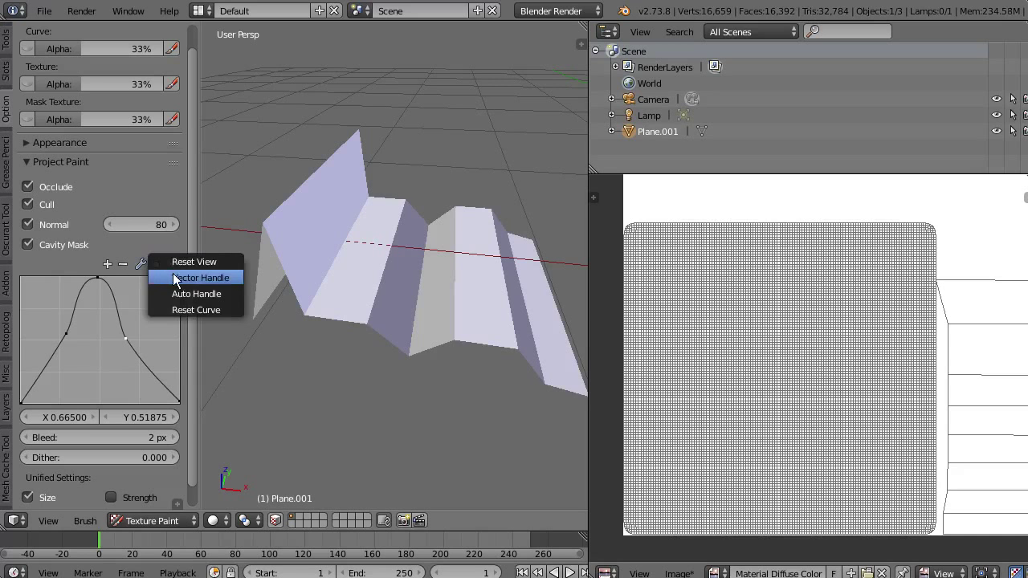
{"action": "left_click", "coordinate": [179, 278]}
{"action": "left_click_drag", "start_coordinate": [125, 338], "coordinate": [117, 400]}
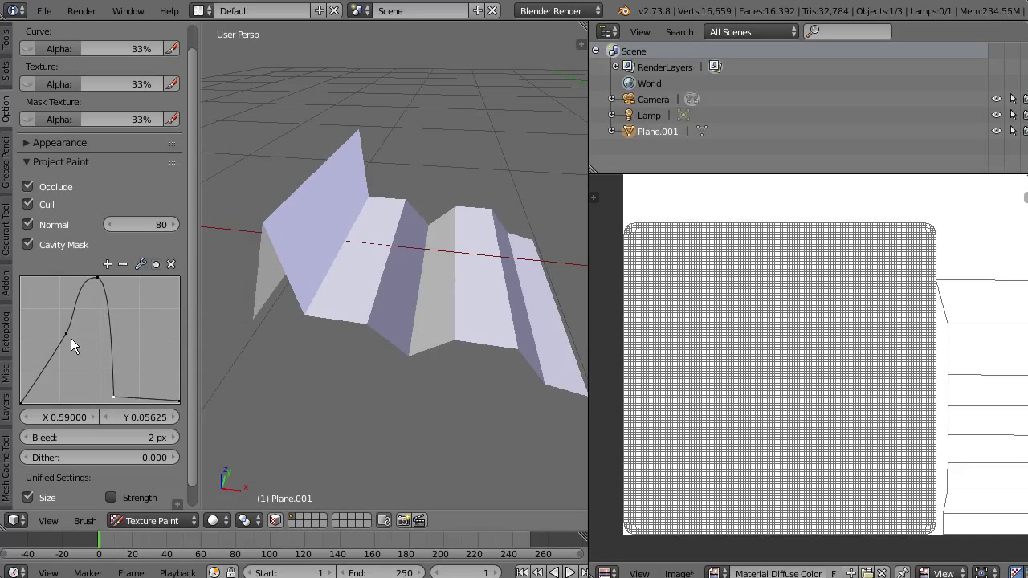
Step: Give the cavity curve's rising-slope point a Vector Handle and lower it close to the curve's base
{"action": "left_click", "coordinate": [141, 265]}
{"action": "left_click", "coordinate": [167, 279]}
{"action": "left_click_drag", "start_coordinate": [66, 334], "coordinate": [74, 395]}
Step: Give the cavity curve's peak a Vector Handle, narrow the curve into a straight-sided spike with its rising-slope point at X 0.36, Y 0.05, and fill the mesh red
{"action": "left_click", "coordinate": [98, 278]}
{"action": "left_click", "coordinate": [140, 264]}
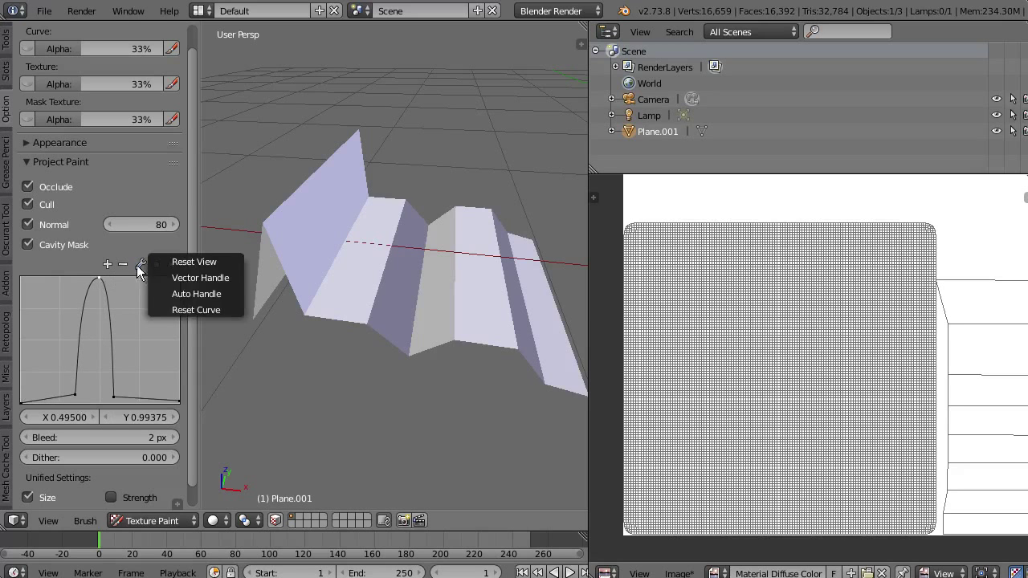
{"action": "left_click", "coordinate": [173, 280]}
{"action": "left_click_drag", "start_coordinate": [113, 396], "coordinate": [82, 388]}
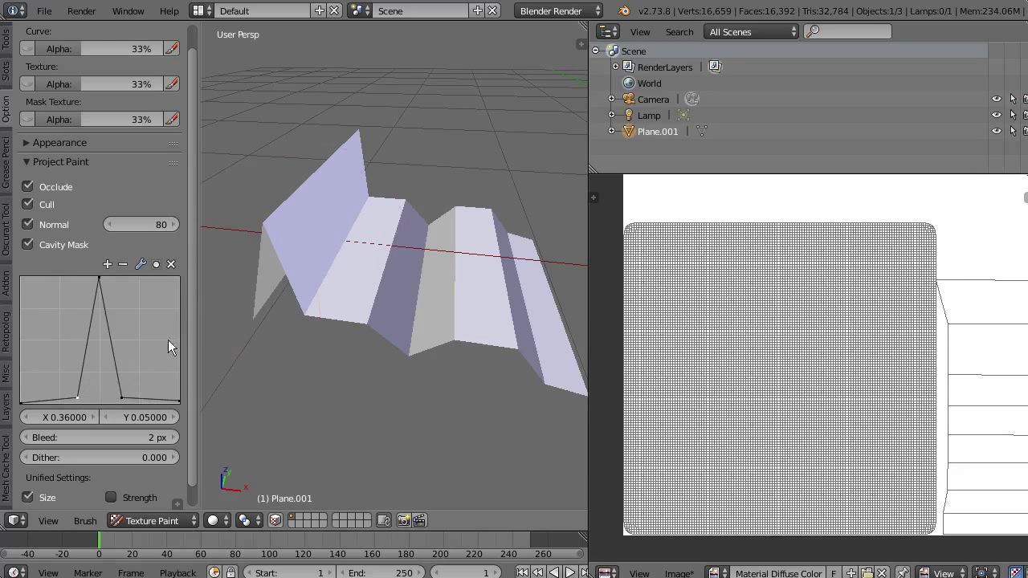
{"action": "left_click", "coordinate": [327, 256]}
{"action": "middle_click_drag", "start_coordinate": [310, 352], "coordinate": [331, 315]}
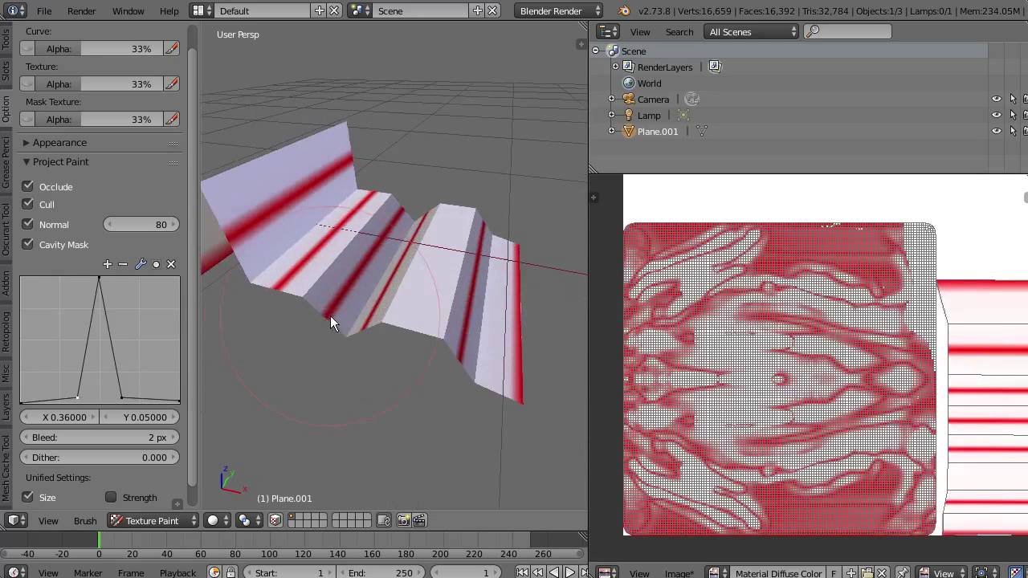
Step: Move the falling-slope point to X 0.895, Y 0.4375 and another curve point to X 0.51, Y 0.325, refilling the mesh after each change
{"action": "left_click_drag", "start_coordinate": [125, 394], "coordinate": [163, 348]}
{"action": "left_click", "coordinate": [299, 221]}
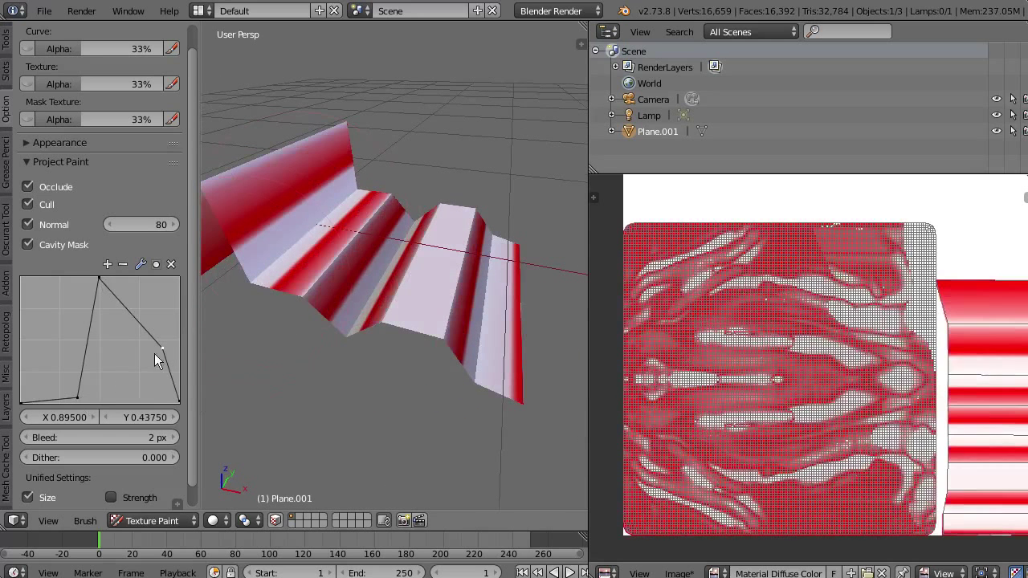
{"action": "mouse_move", "coordinate": [77, 398]}
{"action": "left_mouse_down"}
{"action": "mouse_move", "coordinate": [51, 341]}
{"action": "mouse_move", "coordinate": [105, 368]}
{"action": "left_mouse_up"}
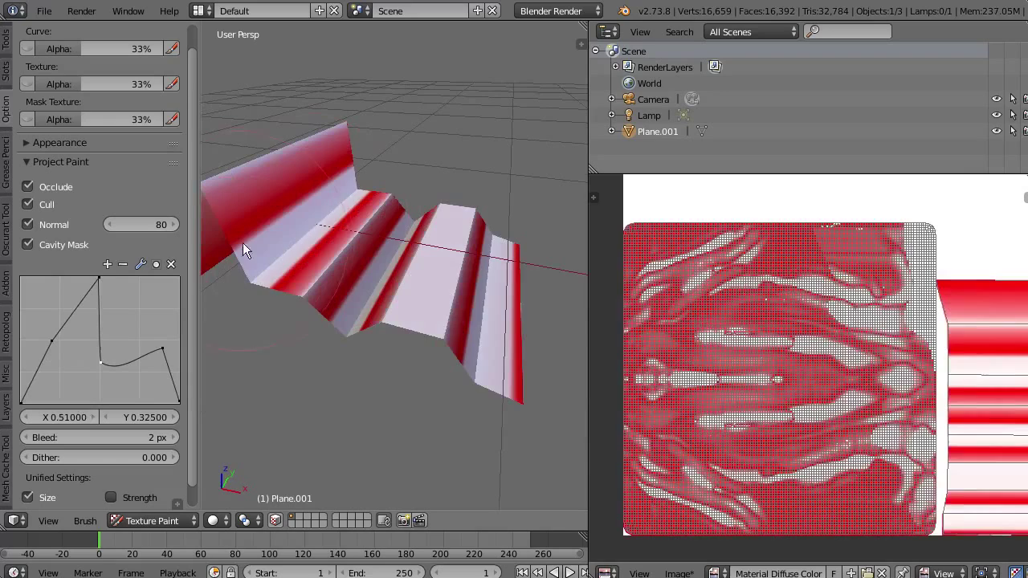
{"action": "left_click", "coordinate": [273, 254]}
Step: Undo the red test fills on the meshes
{"action": "middle_click_drag", "start_coordinate": [275, 299], "coordinate": [352, 268]}
{"action": "key", "text": "ctrl+z"}
{"action": "key", "text": "ctrl+z"}
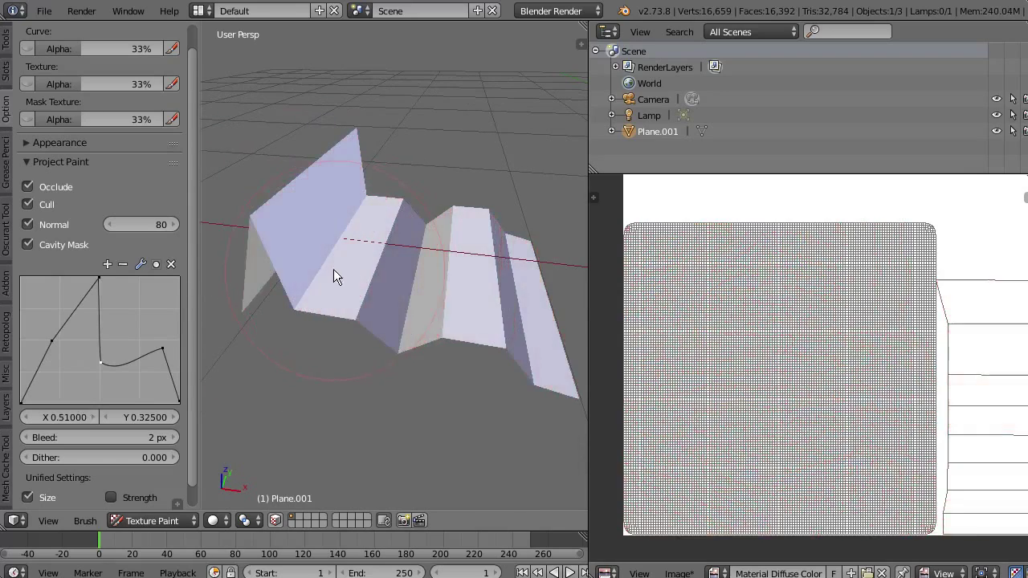
{"action": "left_click", "coordinate": [333, 270]}
{"action": "key", "text": "ctrl+z"}
Step: Replace the Fill brush with the standard Brush for painting the sculpted plane
{"action": "mouse_move", "coordinate": [338, 317]}
{"action": "middle_mouse_down"}
{"action": "mouse_move", "coordinate": [383, 245]}
{"action": "mouse_move", "coordinate": [425, 342]}
{"action": "mouse_move", "coordinate": [356, 352]}
{"action": "mouse_move", "coordinate": [419, 315]}
{"action": "mouse_move", "coordinate": [363, 286]}
{"action": "middle_mouse_up"}
{"action": "scroll", "coordinate": [425, 341], "scroll_direction": "down", "scroll_amount": 6}
{"action": "left_click", "coordinate": [10, 39]}
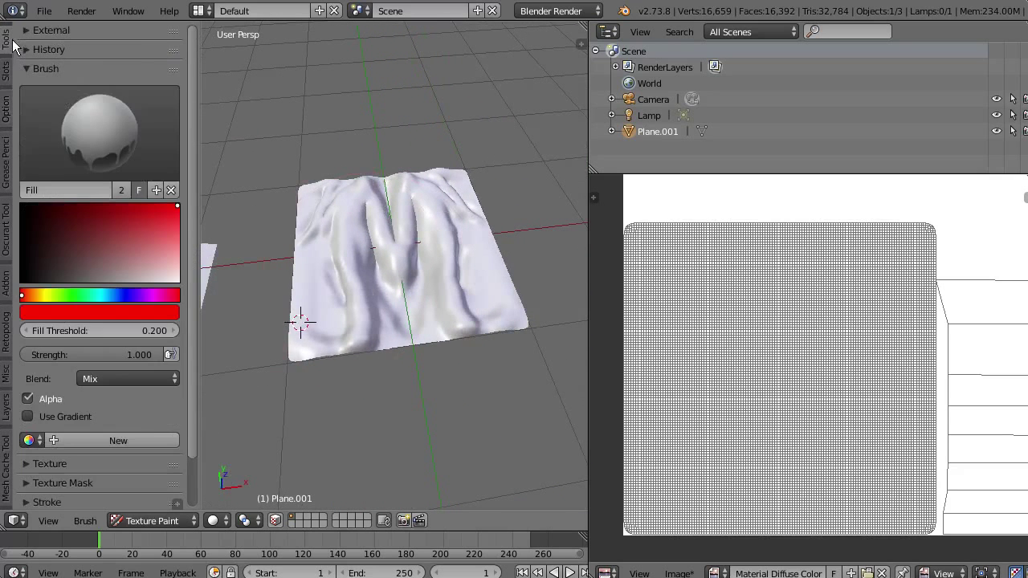
{"action": "left_click", "coordinate": [84, 136]}
{"action": "left_click", "coordinate": [50, 219]}
{"action": "mouse_move", "coordinate": [183, 275]}
{"action": "middle_mouse_down"}
{"action": "mouse_move", "coordinate": [356, 319]}
{"action": "mouse_move", "coordinate": [391, 355]}
{"action": "mouse_move", "coordinate": [448, 355]}
{"action": "mouse_move", "coordinate": [427, 351]}
{"action": "middle_mouse_up"}
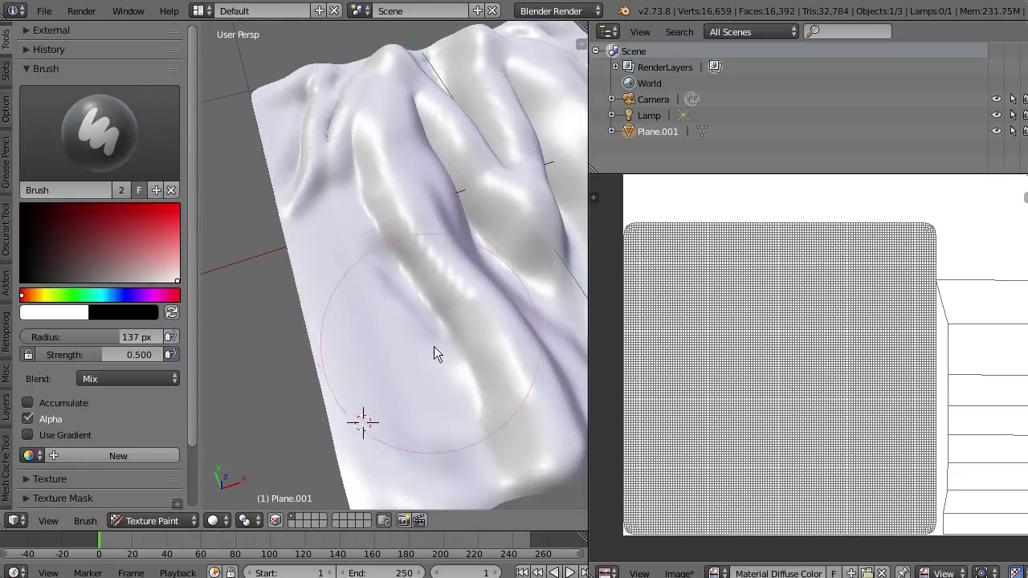
Step: Set the brush radius to 56 px and its colour to pure red
{"action": "key", "text": "f"}
{"action": "left_click", "coordinate": [299, 332]}
{"action": "key", "text": "f"}
{"action": "left_click", "coordinate": [405, 312]}
{"action": "left_click", "coordinate": [177, 206]}
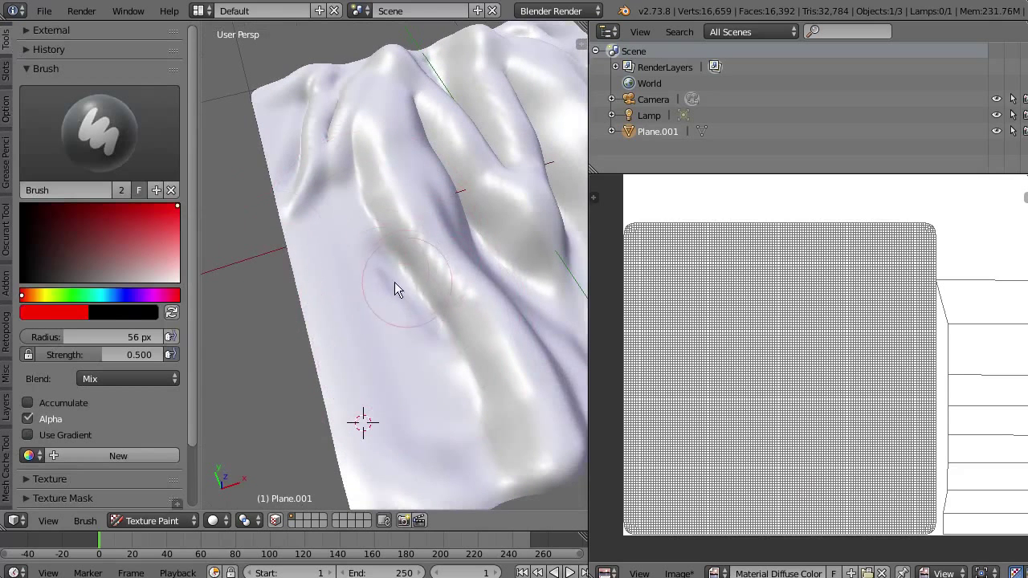
Step: Paint red strokes through the cavity mask over the small folds and the groove along one side of the sculpted plane
{"action": "mouse_move", "coordinate": [394, 282]}
{"action": "left_mouse_down"}
{"action": "mouse_move", "coordinate": [437, 302]}
{"action": "mouse_move", "coordinate": [444, 362]}
{"action": "mouse_move", "coordinate": [441, 299]}
{"action": "mouse_move", "coordinate": [342, 169]}
{"action": "mouse_move", "coordinate": [314, 155]}
{"action": "mouse_move", "coordinate": [287, 160]}
{"action": "left_mouse_up"}
{"action": "mouse_move", "coordinate": [422, 218]}
{"action": "middle_mouse_down"}
{"action": "mouse_move", "coordinate": [384, 349]}
{"action": "mouse_move", "coordinate": [413, 298]}
{"action": "mouse_move", "coordinate": [390, 252]}
{"action": "mouse_move", "coordinate": [392, 192]}
{"action": "middle_mouse_up"}
{"action": "mouse_move", "coordinate": [393, 201]}
{"action": "left_mouse_down"}
{"action": "mouse_move", "coordinate": [392, 171]}
{"action": "mouse_move", "coordinate": [371, 138]}
{"action": "mouse_move", "coordinate": [322, 149]}
{"action": "left_mouse_up"}
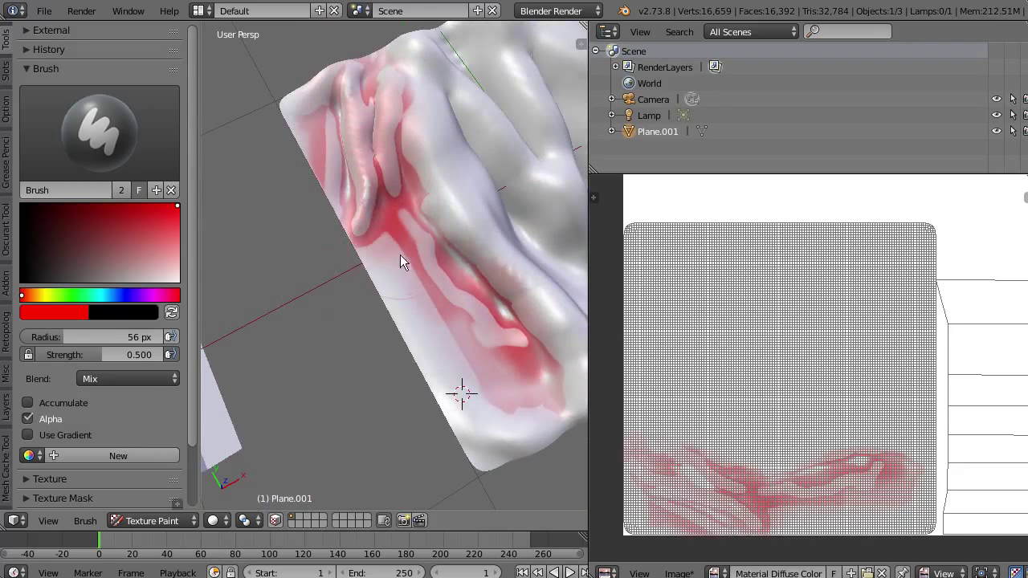
{"action": "mouse_move", "coordinate": [400, 255]}
{"action": "left_mouse_down"}
{"action": "mouse_move", "coordinate": [473, 274]}
{"action": "mouse_move", "coordinate": [389, 223]}
{"action": "mouse_move", "coordinate": [376, 228]}
{"action": "mouse_move", "coordinate": [344, 77]}
{"action": "left_mouse_up"}
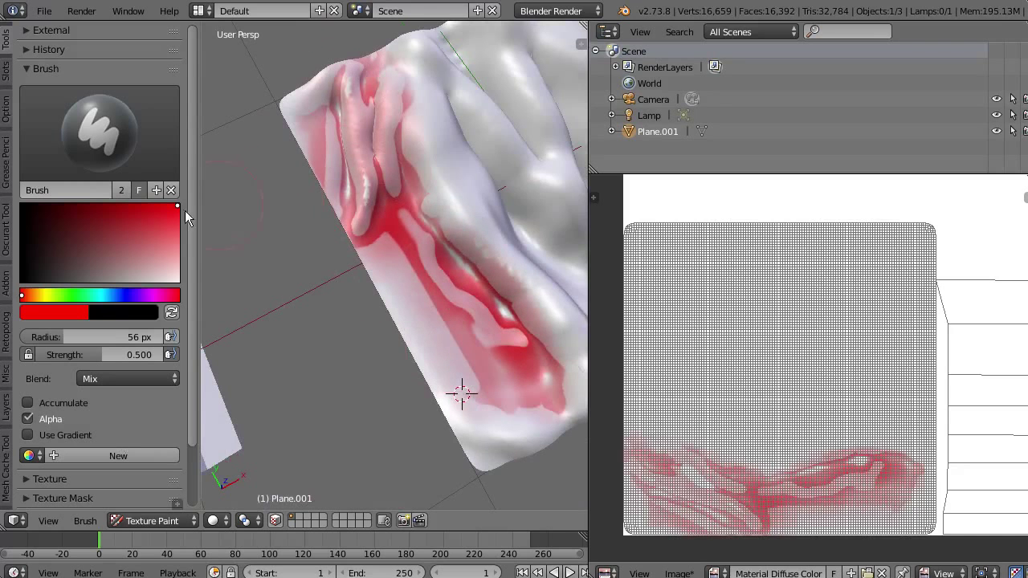
Step: Reset the Cavity Mask curve to its default diagonal
{"action": "left_click", "coordinate": [8, 108]}
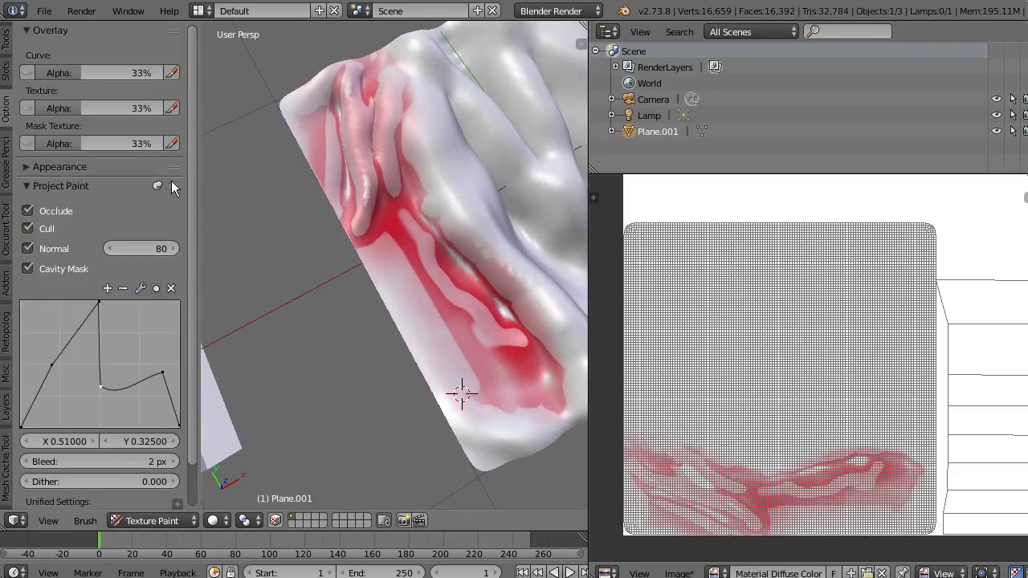
{"action": "scroll", "coordinate": [176, 196], "scroll_direction": "up", "scroll_amount": 2, "text": "ctrl"}
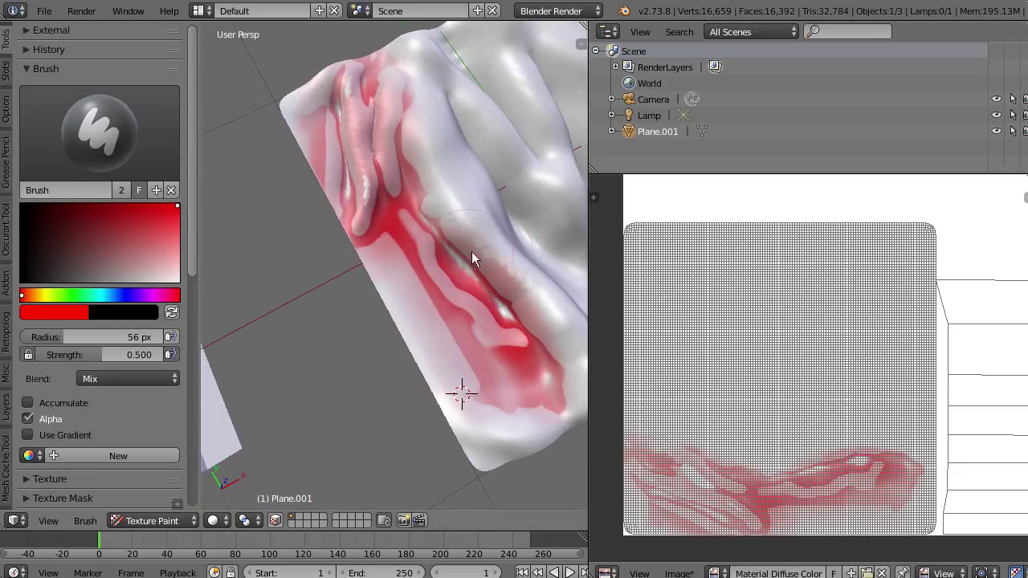
{"action": "mouse_move", "coordinate": [473, 256]}
{"action": "middle_mouse_down"}
{"action": "mouse_move", "coordinate": [321, 233]}
{"action": "mouse_move", "coordinate": [427, 299]}
{"action": "mouse_move", "coordinate": [359, 318]}
{"action": "mouse_move", "coordinate": [427, 297]}
{"action": "mouse_move", "coordinate": [418, 306]}
{"action": "mouse_move", "coordinate": [416, 296]}
{"action": "middle_mouse_up"}
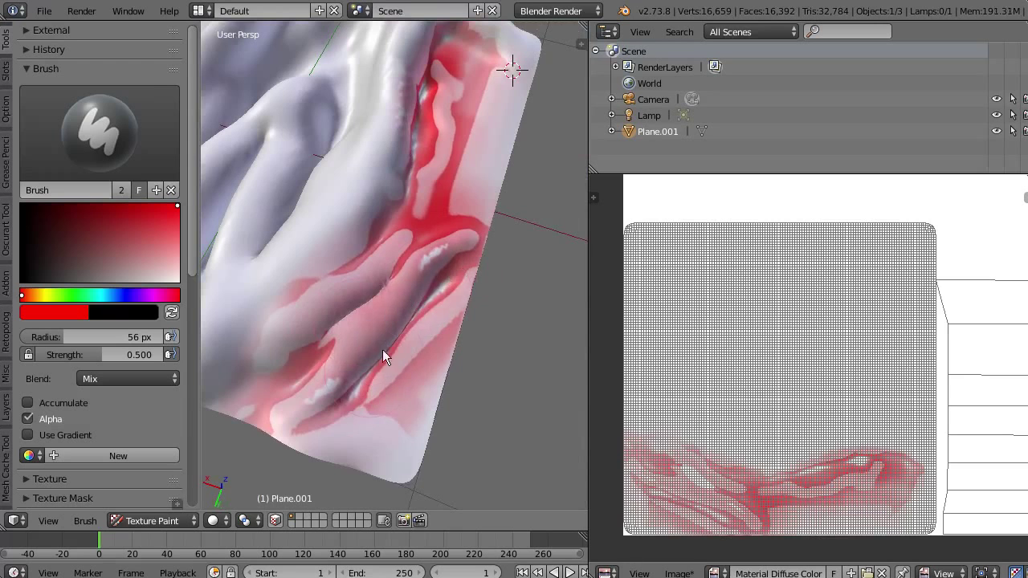
{"action": "mouse_move", "coordinate": [382, 354]}
{"action": "middle_mouse_down"}
{"action": "mouse_move", "coordinate": [329, 334]}
{"action": "mouse_move", "coordinate": [401, 347]}
{"action": "mouse_move", "coordinate": [314, 341]}
{"action": "mouse_move", "coordinate": [363, 304]}
{"action": "middle_mouse_up"}
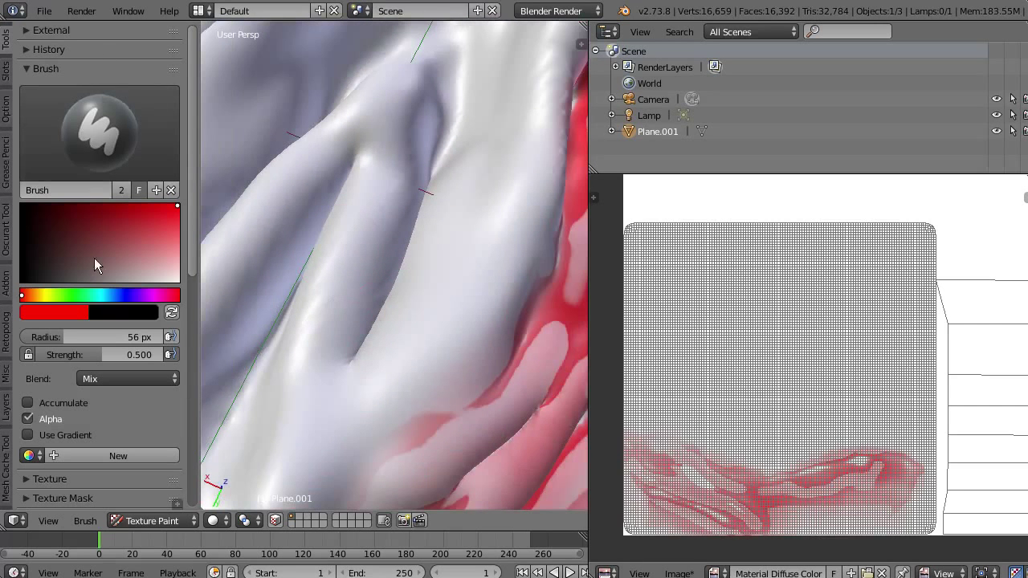
{"action": "scroll", "coordinate": [94, 258], "scroll_direction": "down", "scroll_amount": 12}
{"action": "left_click", "coordinate": [29, 190]}
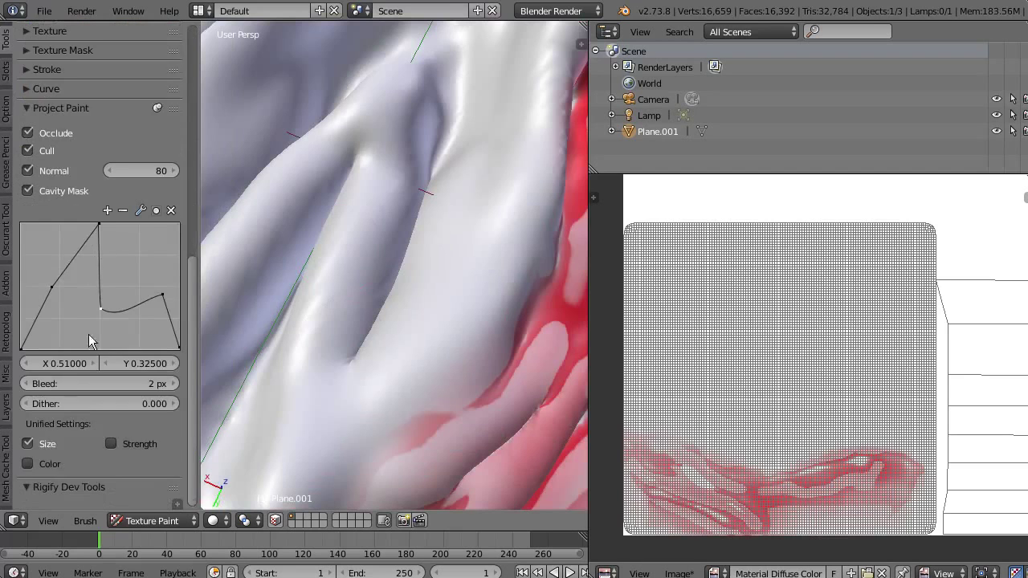
{"action": "left_click", "coordinate": [170, 210]}
{"action": "left_click", "coordinate": [157, 211]}
{"action": "left_click", "coordinate": [140, 210]}
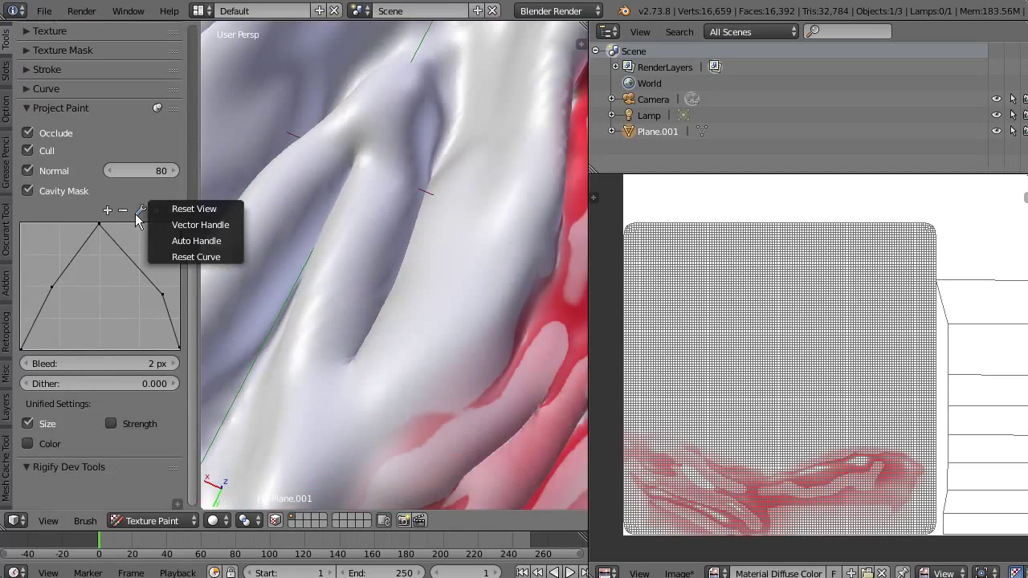
{"action": "left_click", "coordinate": [164, 257]}
Step: Paint red into the grooves around the central forked ridge of the sculpted plane
{"action": "mouse_move", "coordinate": [357, 362]}
{"action": "left_mouse_down"}
{"action": "mouse_move", "coordinate": [435, 131]}
{"action": "mouse_move", "coordinate": [364, 336]}
{"action": "left_mouse_up"}
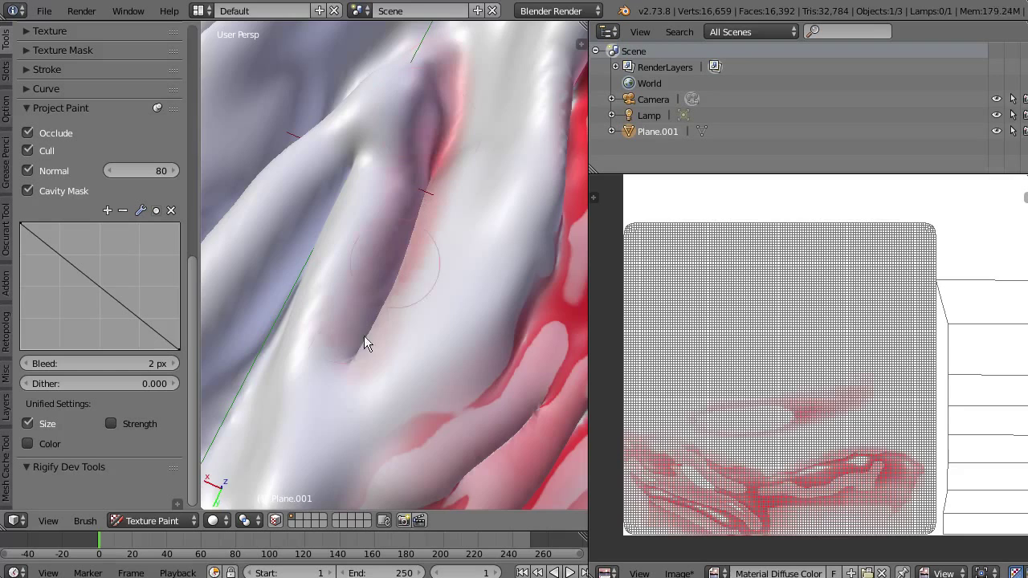
{"action": "mouse_move", "coordinate": [336, 335]}
{"action": "middle_mouse_down"}
{"action": "mouse_move", "coordinate": [389, 263]}
{"action": "mouse_move", "coordinate": [327, 331]}
{"action": "mouse_move", "coordinate": [369, 282]}
{"action": "middle_mouse_up"}
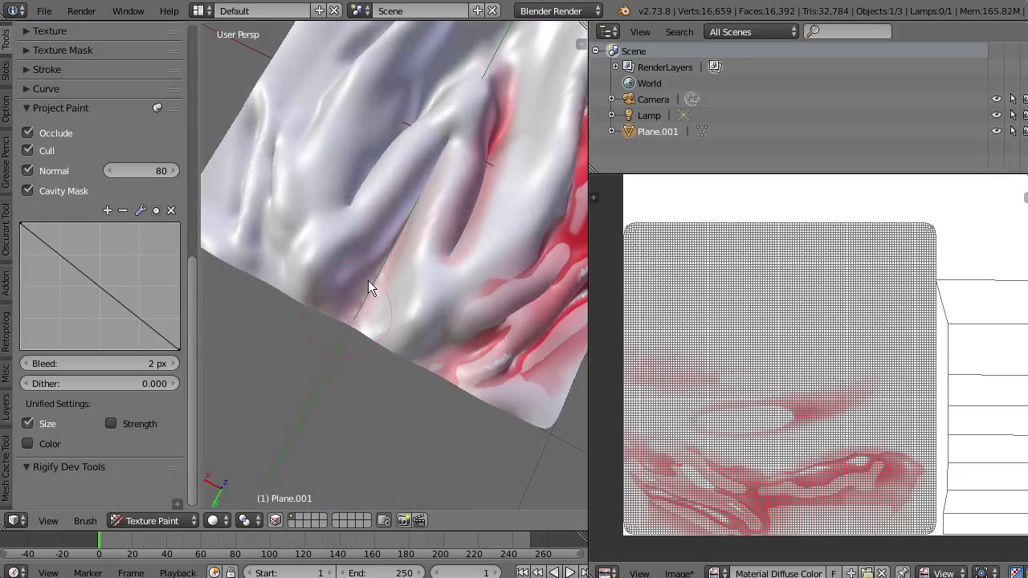
{"action": "mouse_move", "coordinate": [368, 281]}
{"action": "left_mouse_down"}
{"action": "mouse_move", "coordinate": [394, 215]}
{"action": "mouse_move", "coordinate": [392, 240]}
{"action": "mouse_move", "coordinate": [304, 321]}
{"action": "mouse_move", "coordinate": [346, 288]}
{"action": "mouse_move", "coordinate": [405, 319]}
{"action": "left_mouse_up"}
{"action": "mouse_move", "coordinate": [403, 284]}
{"action": "middle_mouse_down"}
{"action": "mouse_move", "coordinate": [378, 336]}
{"action": "mouse_move", "coordinate": [339, 324]}
{"action": "middle_mouse_up"}
{"action": "mouse_move", "coordinate": [347, 281]}
{"action": "left_mouse_down"}
{"action": "mouse_move", "coordinate": [438, 167]}
{"action": "mouse_move", "coordinate": [309, 276]}
{"action": "left_mouse_up"}
{"action": "middle_click_drag", "start_coordinate": [373, 243], "coordinate": [407, 210], "text": "shift"}
{"action": "scroll", "coordinate": [406, 221], "scroll_direction": "up", "scroll_amount": 3}
{"action": "scroll", "coordinate": [404, 233], "scroll_direction": "down", "scroll_amount": 6}
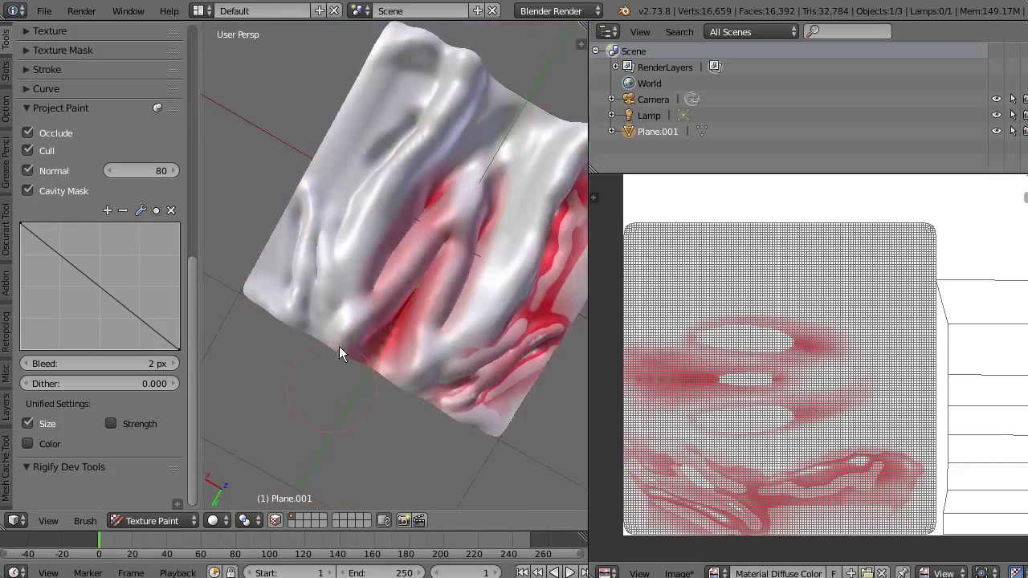
Step: Paint red over the small folds on the plane's opposite, still unpainted side
{"action": "scroll", "coordinate": [404, 222], "scroll_direction": "up", "scroll_amount": 6}
{"action": "mouse_move", "coordinate": [445, 230]}
{"action": "middle_mouse_down"}
{"action": "mouse_move", "coordinate": [436, 257]}
{"action": "mouse_move", "coordinate": [470, 335]}
{"action": "mouse_move", "coordinate": [461, 297]}
{"action": "middle_mouse_up"}
{"action": "mouse_move", "coordinate": [566, 227]}
{"action": "left_mouse_down"}
{"action": "mouse_move", "coordinate": [399, 336]}
{"action": "mouse_move", "coordinate": [539, 193]}
{"action": "mouse_move", "coordinate": [354, 321]}
{"action": "left_mouse_up"}
{"action": "middle_click_drag", "start_coordinate": [354, 320], "coordinate": [426, 271]}
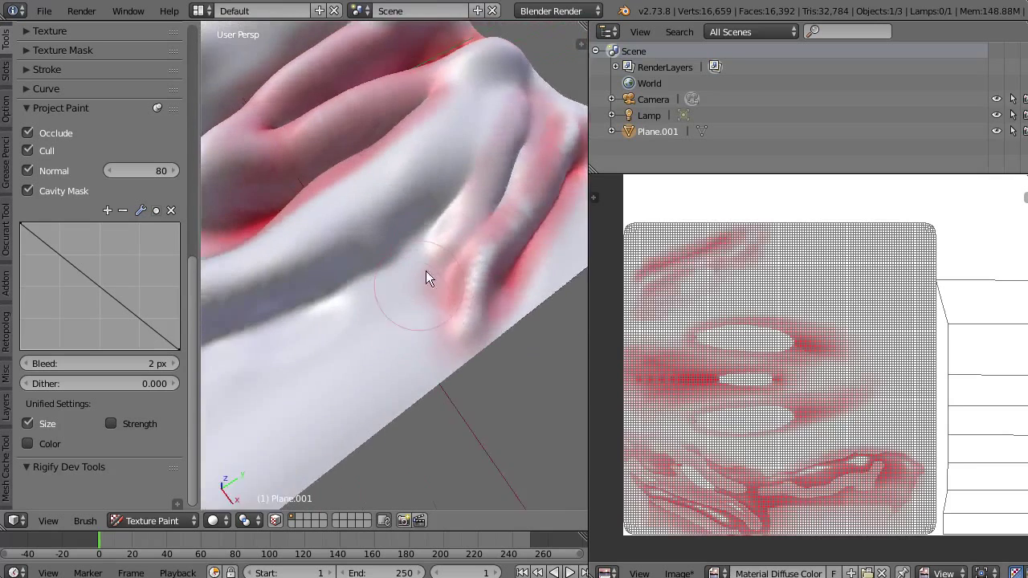
Step: Paint red along the long groove beside the outer ridge and over the adjoining flat strip
{"action": "scroll", "coordinate": [402, 299], "scroll_direction": "down", "scroll_amount": 3}
{"action": "middle_click_drag", "start_coordinate": [309, 440], "coordinate": [337, 370], "text": "shift"}
{"action": "scroll", "coordinate": [336, 368], "scroll_direction": "up", "scroll_amount": 1}
{"action": "mouse_move", "coordinate": [336, 361]}
{"action": "left_mouse_down"}
{"action": "mouse_move", "coordinate": [442, 228]}
{"action": "mouse_move", "coordinate": [414, 272]}
{"action": "mouse_move", "coordinate": [435, 239]}
{"action": "left_mouse_up"}
{"action": "middle_click_drag", "start_coordinate": [435, 239], "coordinate": [397, 258]}
{"action": "left_click_drag", "start_coordinate": [396, 257], "coordinate": [317, 334]}
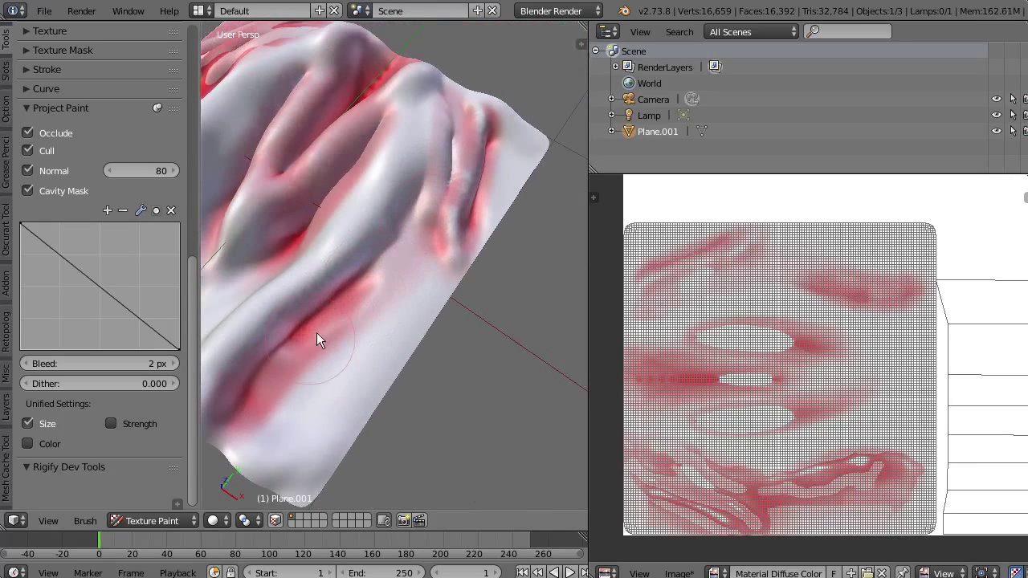
{"action": "mouse_move", "coordinate": [374, 296]}
{"action": "middle_mouse_down"}
{"action": "mouse_move", "coordinate": [351, 294]}
{"action": "mouse_move", "coordinate": [331, 335]}
{"action": "middle_mouse_up"}
{"action": "mouse_move", "coordinate": [331, 333]}
{"action": "left_mouse_down"}
{"action": "mouse_move", "coordinate": [367, 348]}
{"action": "mouse_move", "coordinate": [439, 276]}
{"action": "left_mouse_up"}
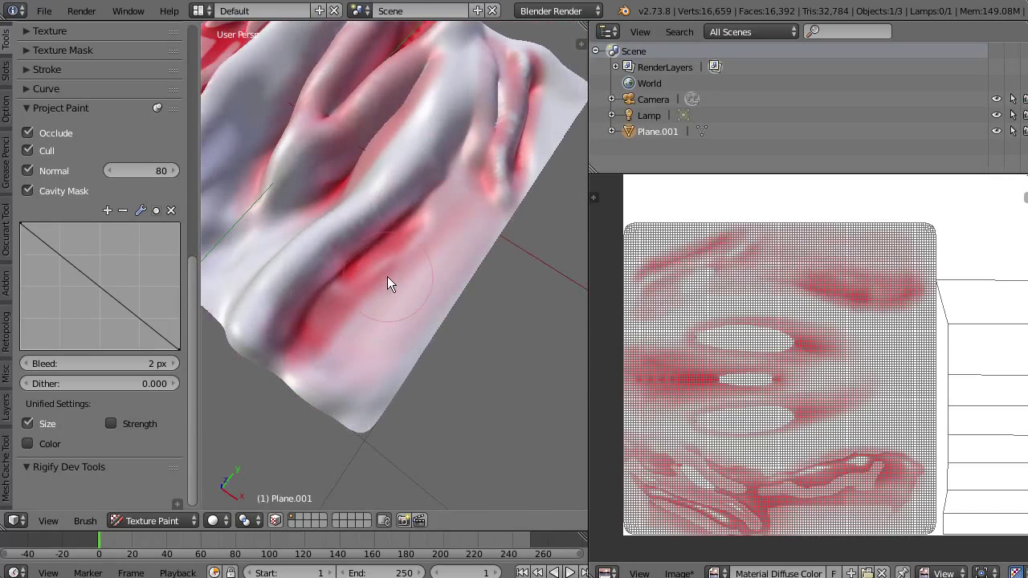
Step: Build up a stronger red in the long groove and flat strip beside the outer ridge
{"action": "scroll", "coordinate": [365, 308], "scroll_direction": "up", "scroll_amount": 3}
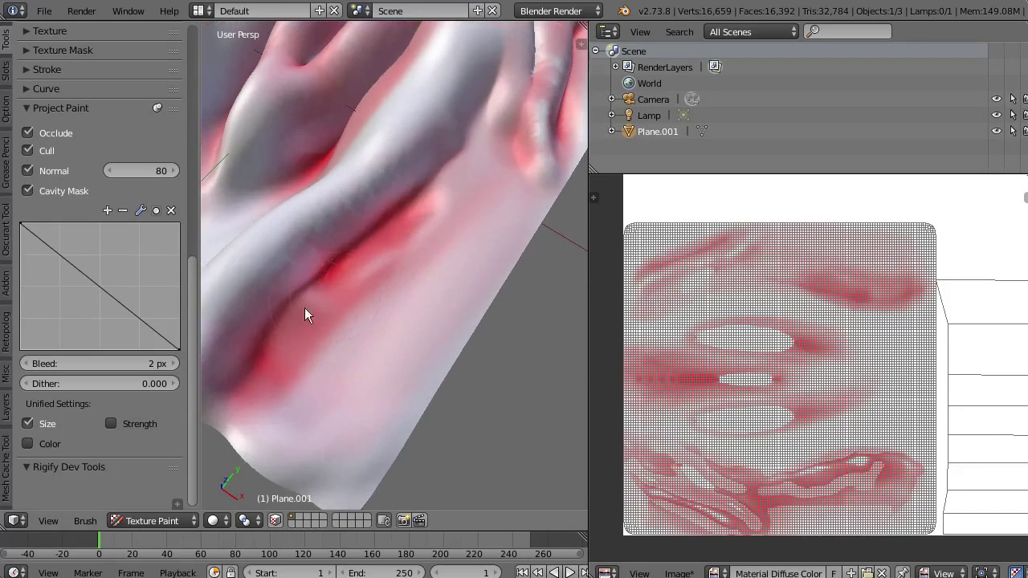
{"action": "mouse_move", "coordinate": [344, 249]}
{"action": "left_mouse_down"}
{"action": "mouse_move", "coordinate": [484, 101]}
{"action": "mouse_move", "coordinate": [479, 233]}
{"action": "mouse_move", "coordinate": [328, 417]}
{"action": "mouse_move", "coordinate": [409, 202]}
{"action": "left_mouse_up"}
{"action": "middle_click_drag", "start_coordinate": [408, 201], "coordinate": [421, 214]}
{"action": "scroll", "coordinate": [408, 245], "scroll_direction": "down", "scroll_amount": 6}
{"action": "middle_click_drag", "start_coordinate": [396, 280], "coordinate": [408, 281]}
{"action": "scroll", "coordinate": [396, 280], "scroll_direction": "up", "scroll_amount": 4}
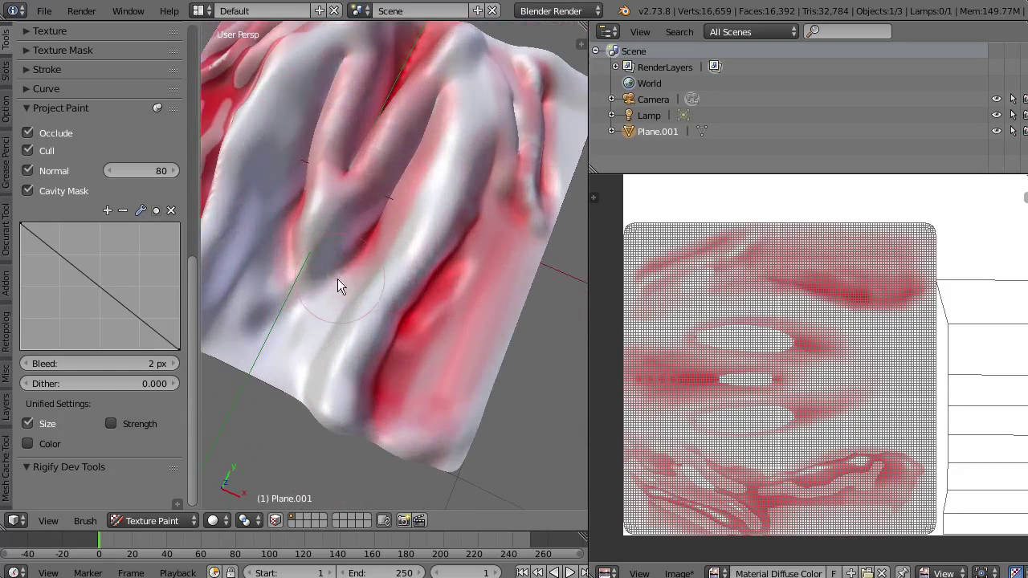
Step: Paint red over the valley in front of the central ridge and the flat strip on the first painted side, and inspect the result
{"action": "mouse_move", "coordinate": [338, 278]}
{"action": "left_mouse_down"}
{"action": "mouse_move", "coordinate": [308, 240]}
{"action": "mouse_move", "coordinate": [287, 290]}
{"action": "mouse_move", "coordinate": [409, 196]}
{"action": "left_mouse_up"}
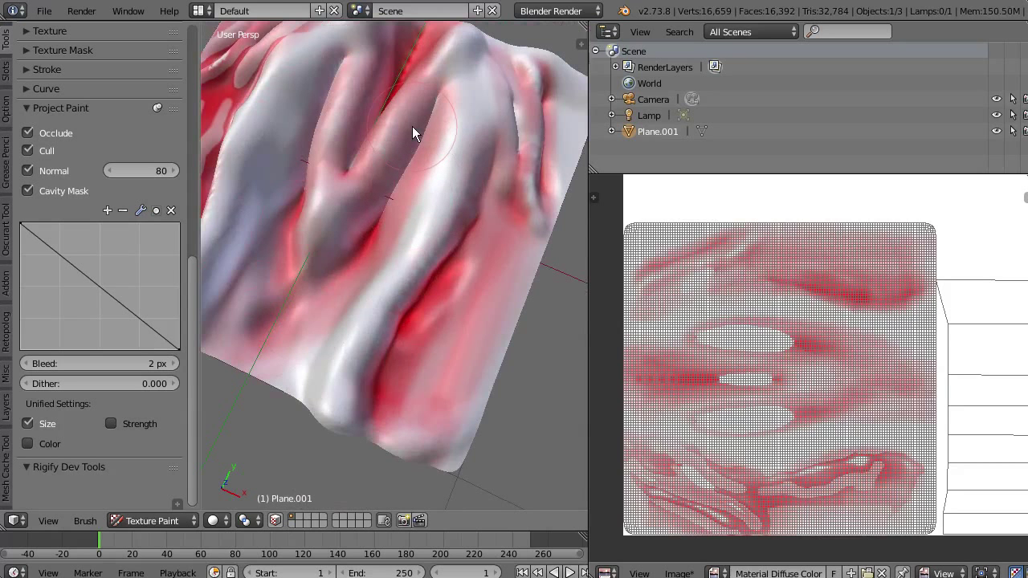
{"action": "mouse_move", "coordinate": [343, 161]}
{"action": "middle_mouse_down"}
{"action": "mouse_move", "coordinate": [385, 211]}
{"action": "mouse_move", "coordinate": [445, 176]}
{"action": "middle_mouse_up"}
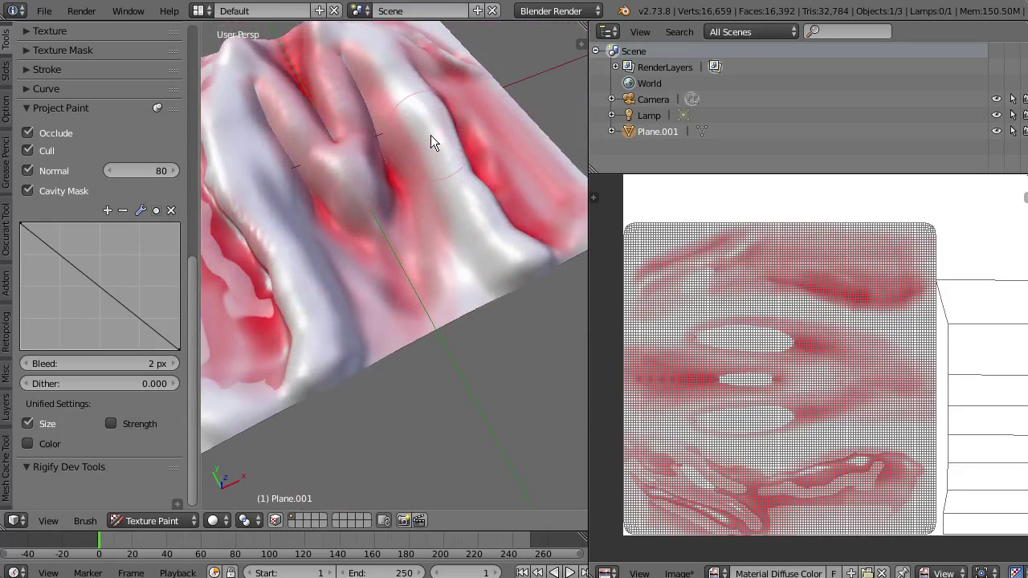
{"action": "mouse_move", "coordinate": [436, 330]}
{"action": "middle_mouse_down"}
{"action": "mouse_move", "coordinate": [456, 349]}
{"action": "mouse_move", "coordinate": [400, 227]}
{"action": "mouse_move", "coordinate": [449, 354]}
{"action": "mouse_move", "coordinate": [457, 273]}
{"action": "middle_mouse_up"}
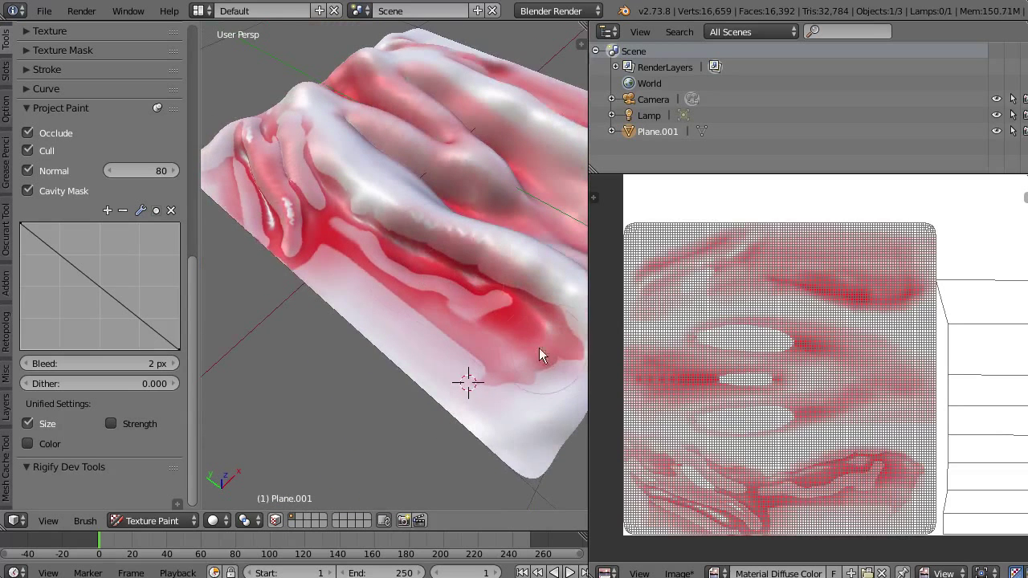
{"action": "middle_click_drag", "start_coordinate": [539, 356], "coordinate": [464, 310]}
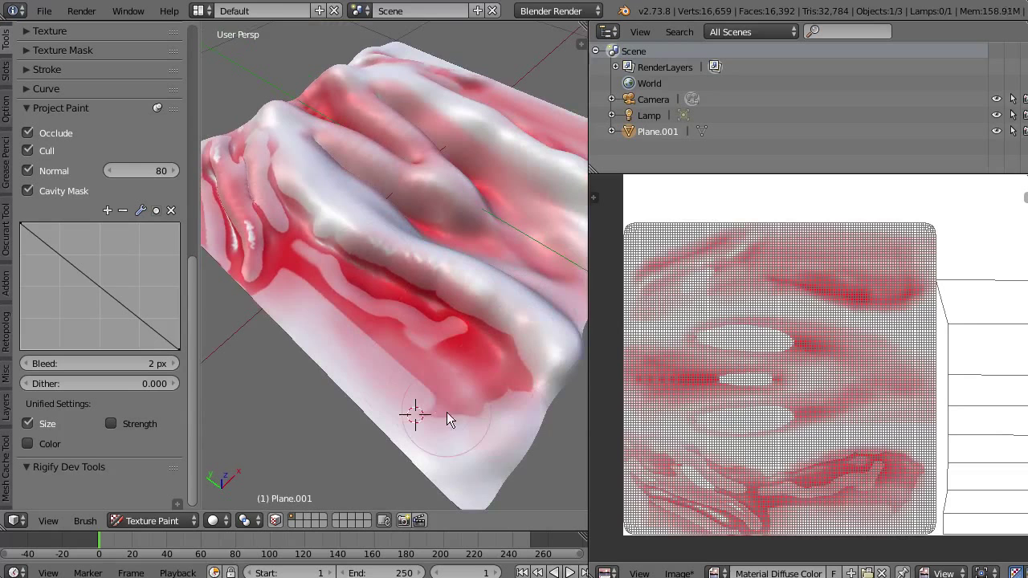
{"action": "mouse_move", "coordinate": [298, 286]}
{"action": "middle_mouse_down"}
{"action": "mouse_move", "coordinate": [452, 394]}
{"action": "mouse_move", "coordinate": [440, 270]}
{"action": "mouse_move", "coordinate": [369, 273]}
{"action": "middle_mouse_up"}
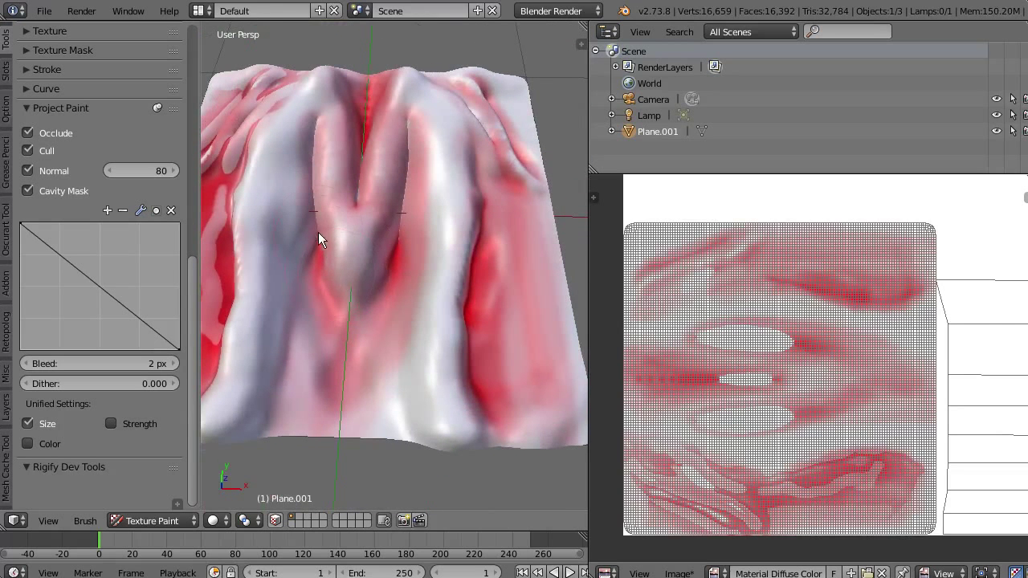
{"action": "mouse_move", "coordinate": [402, 175]}
{"action": "middle_mouse_down"}
{"action": "mouse_move", "coordinate": [431, 178]}
{"action": "mouse_move", "coordinate": [396, 162]}
{"action": "mouse_move", "coordinate": [406, 172]}
{"action": "middle_mouse_up"}
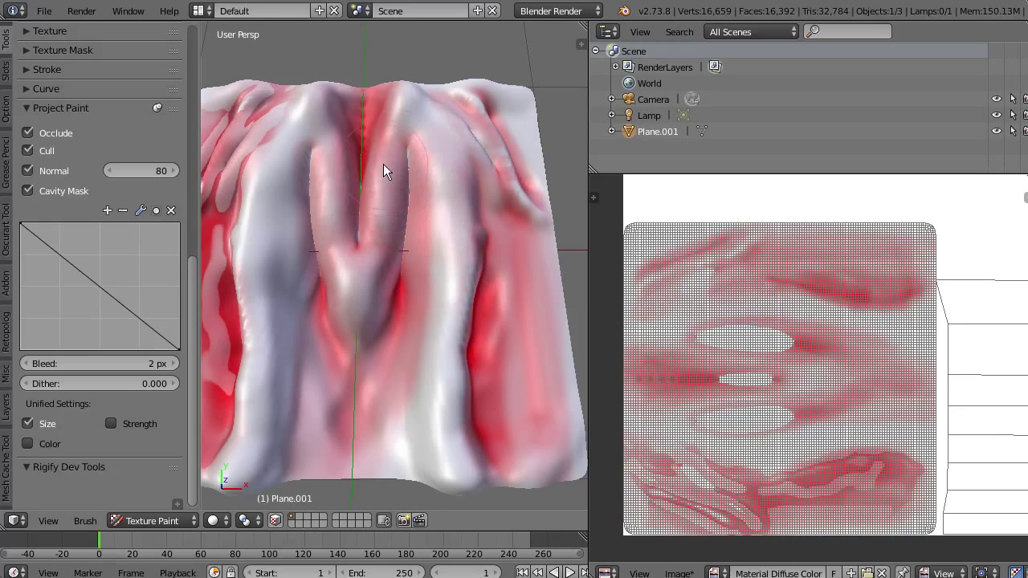
{"action": "middle_click_drag", "start_coordinate": [374, 160], "coordinate": [466, 138]}
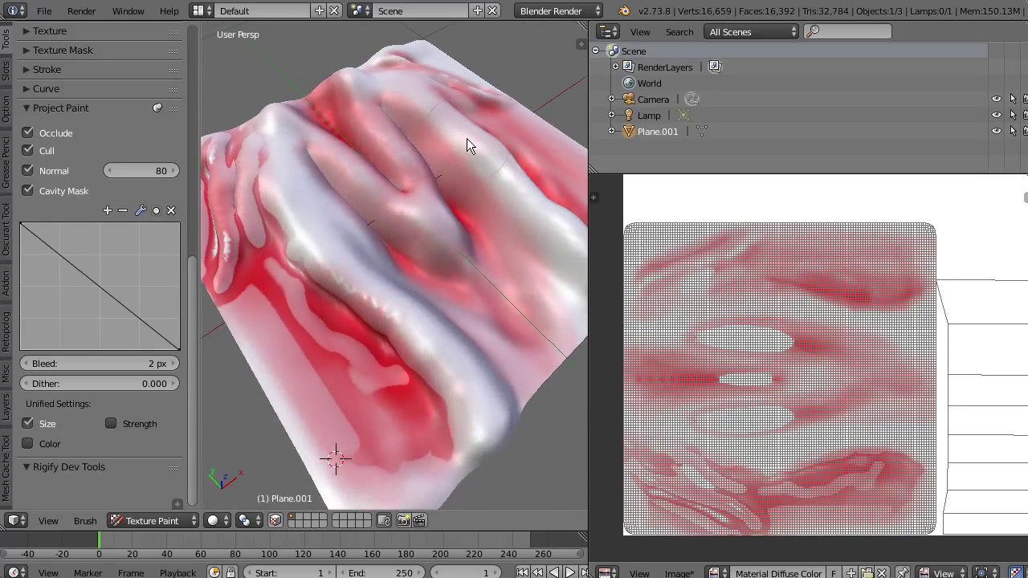